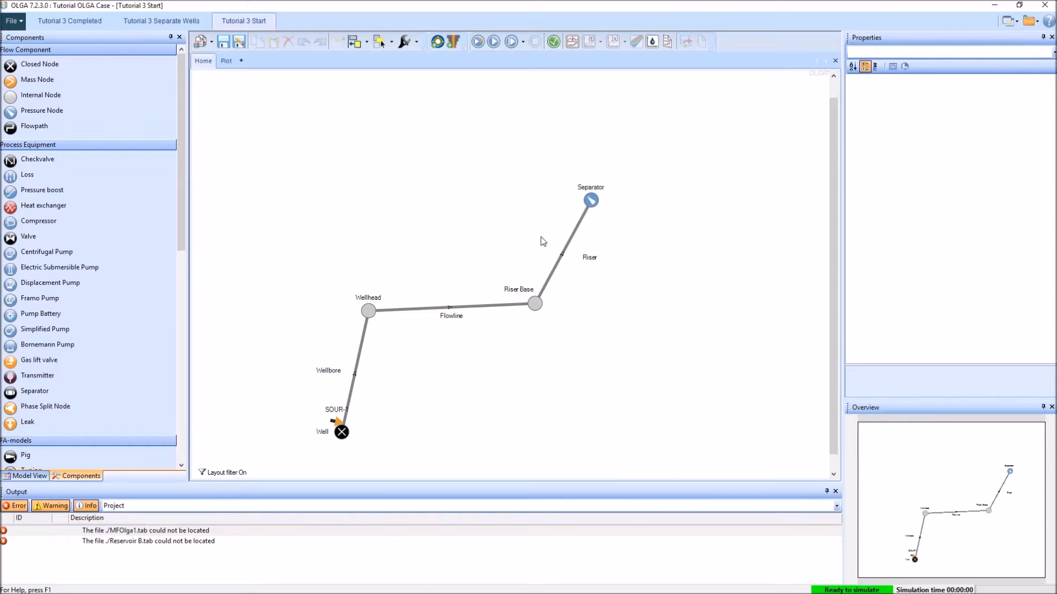
- Look over the Tutorial 3 Completed network, then examine the STEADYSTATE option in the Tutorial 3 Start case definition
{"action": "left_click", "coordinate": [79, 22]}
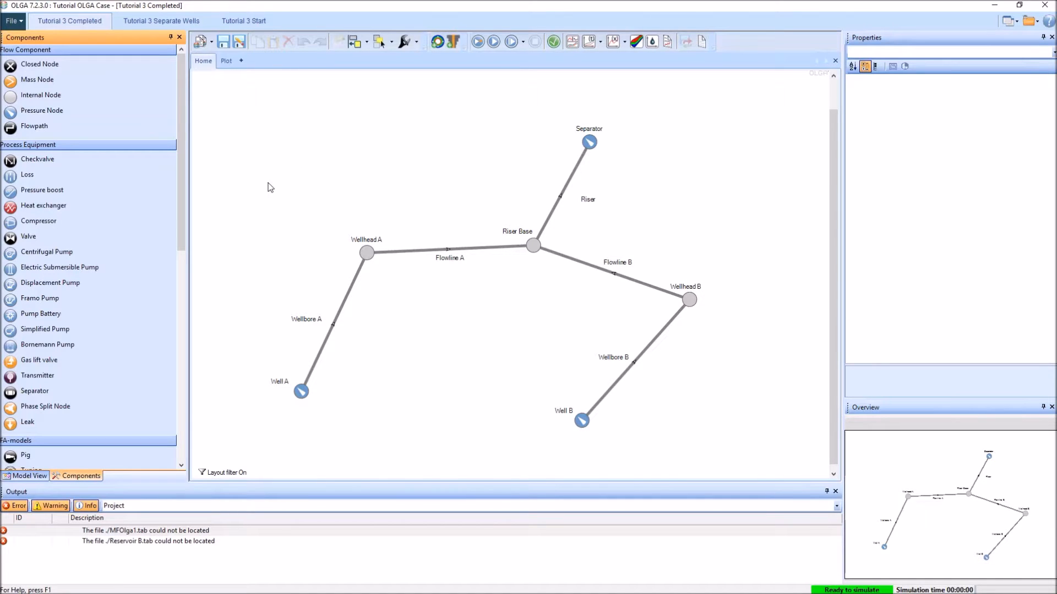
{"action": "left_click", "coordinate": [239, 21]}
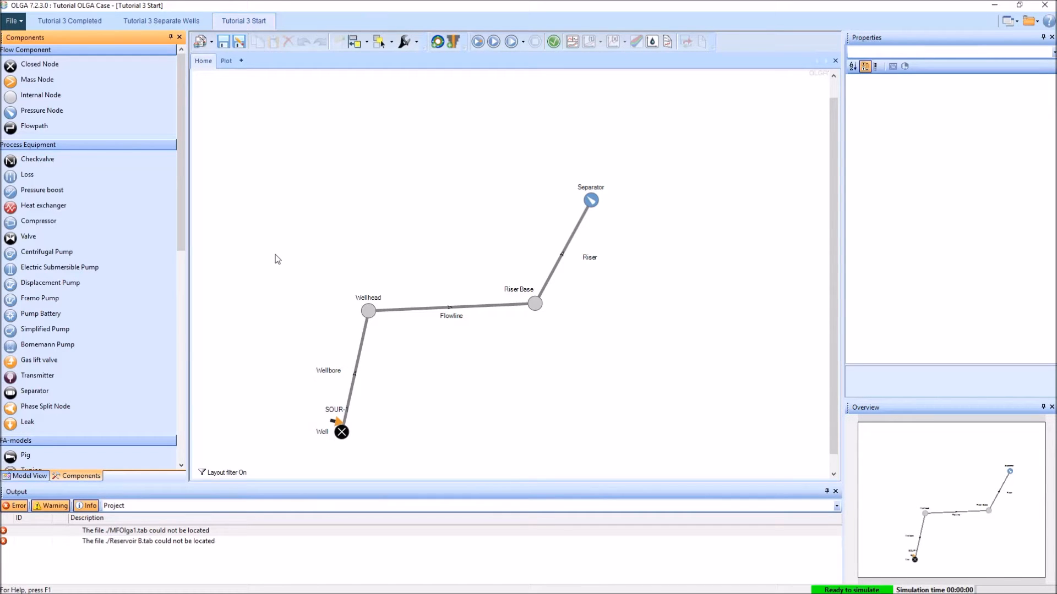
{"action": "left_click", "coordinate": [31, 477]}
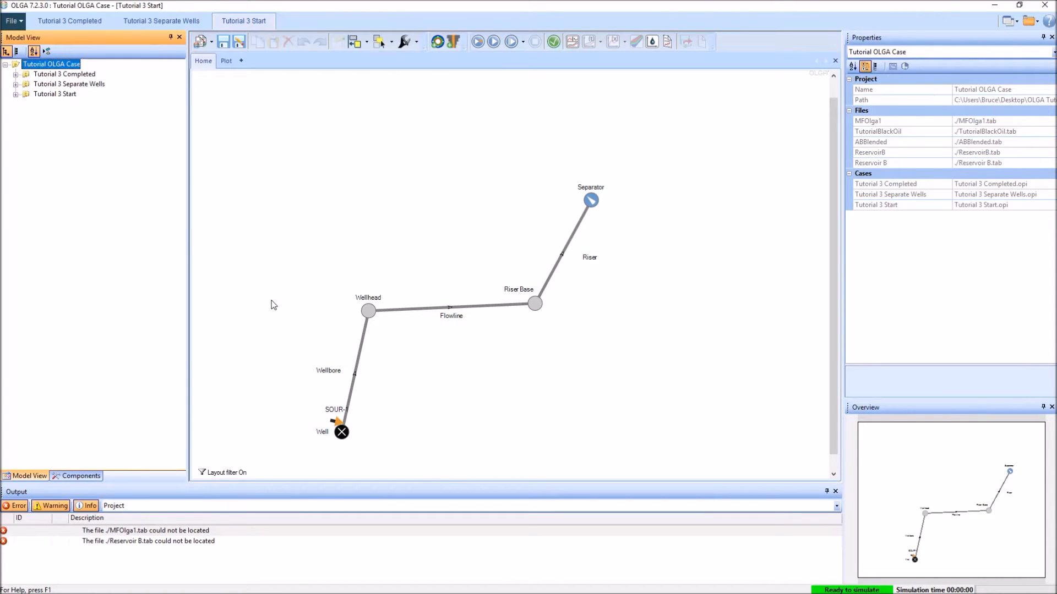
{"action": "left_click", "coordinate": [16, 94]}
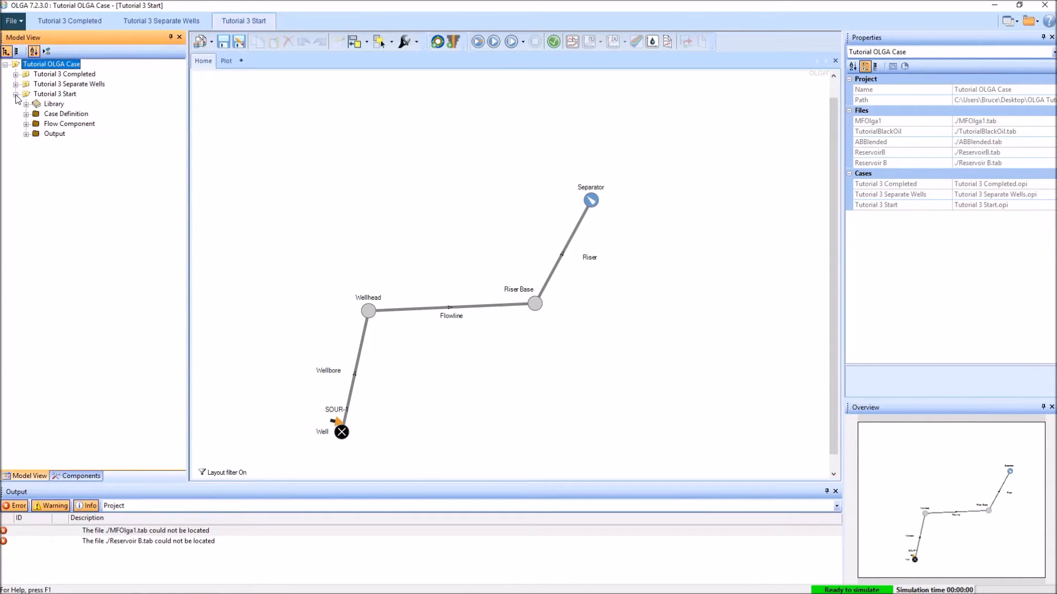
{"action": "left_click", "coordinate": [37, 117]}
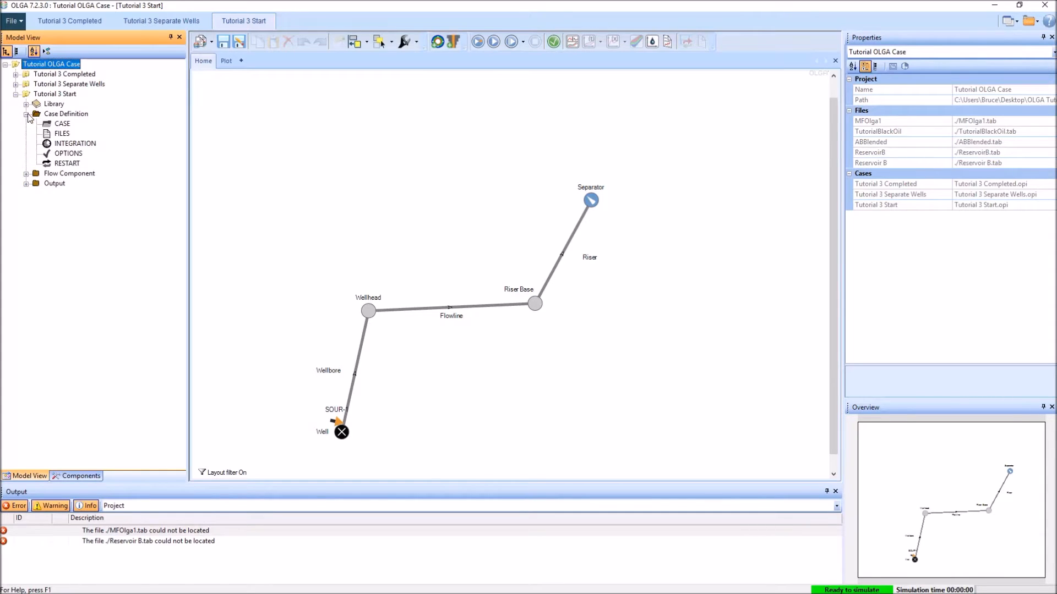
{"action": "left_click", "coordinate": [70, 157]}
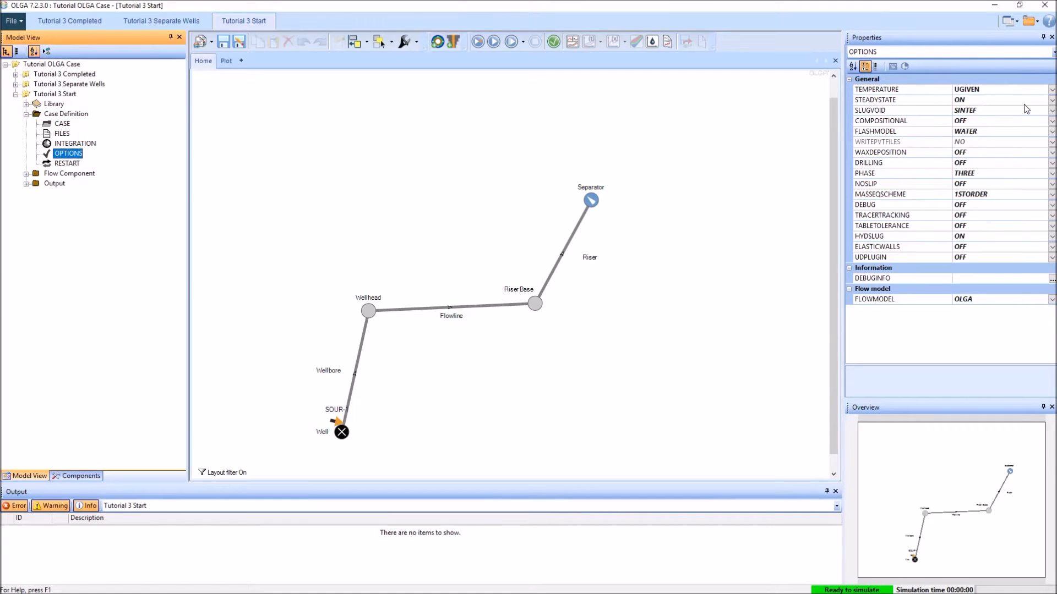
{"action": "left_click", "coordinate": [867, 102]}
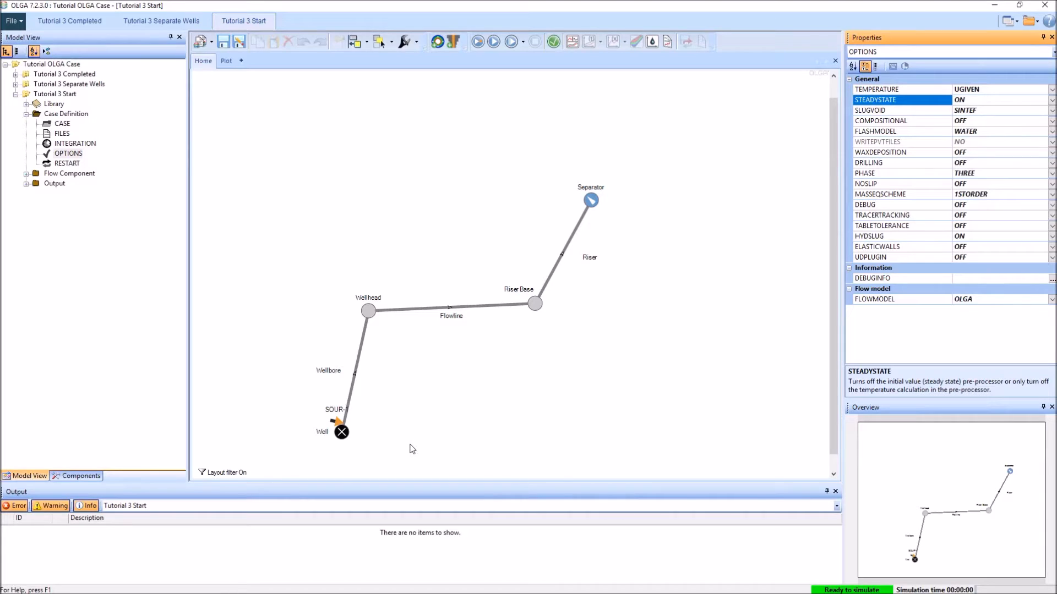
- Save the Tutorial 3 Start case and duplicate it as a new case named Tutorial 4 Start
{"action": "key", "text": "ctrl+s"}
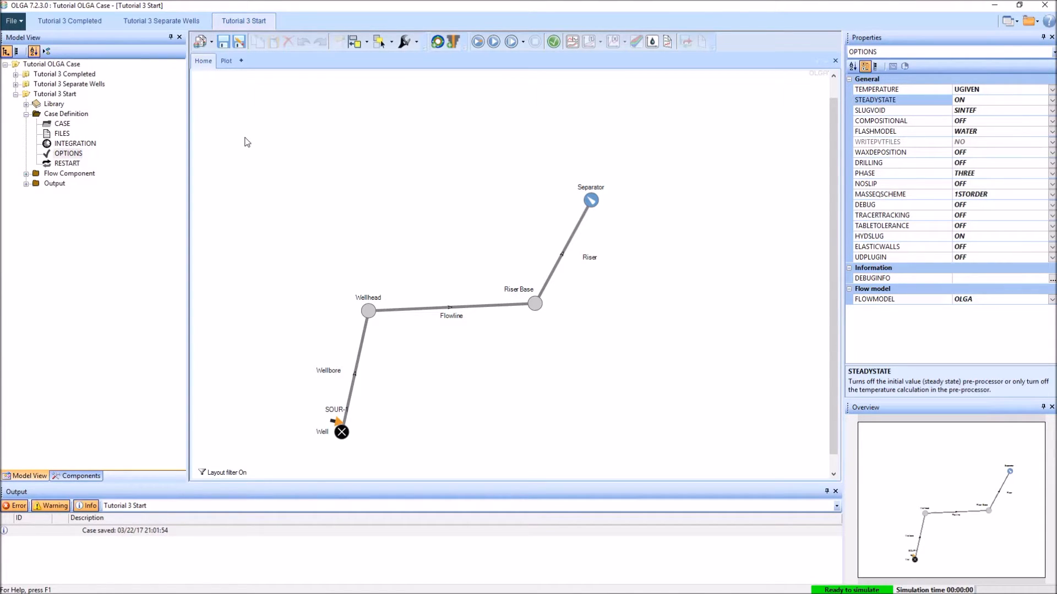
{"action": "left_click", "coordinate": [212, 41]}
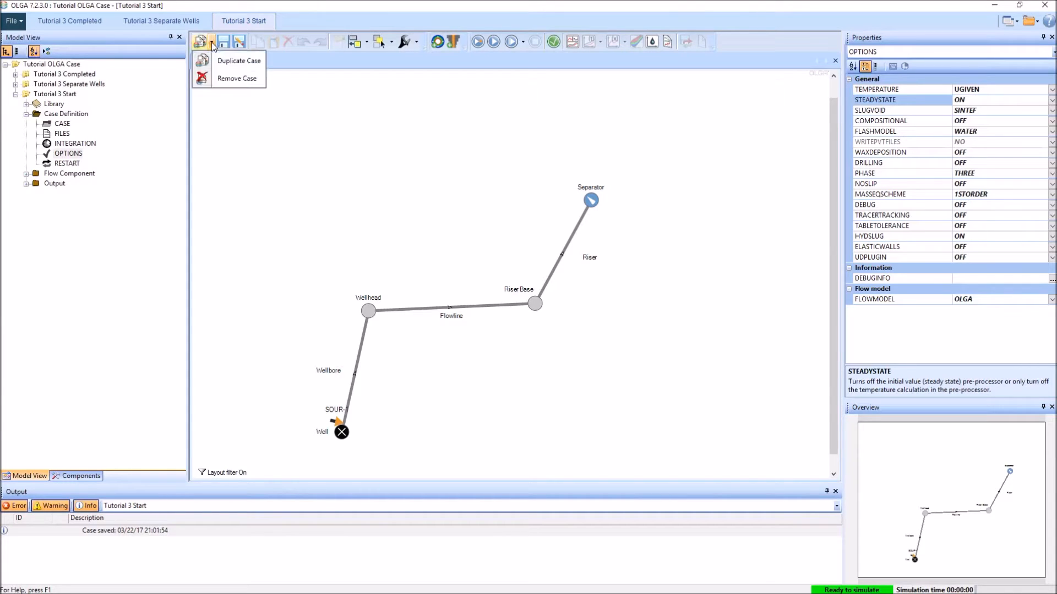
{"action": "left_click", "coordinate": [246, 60]}
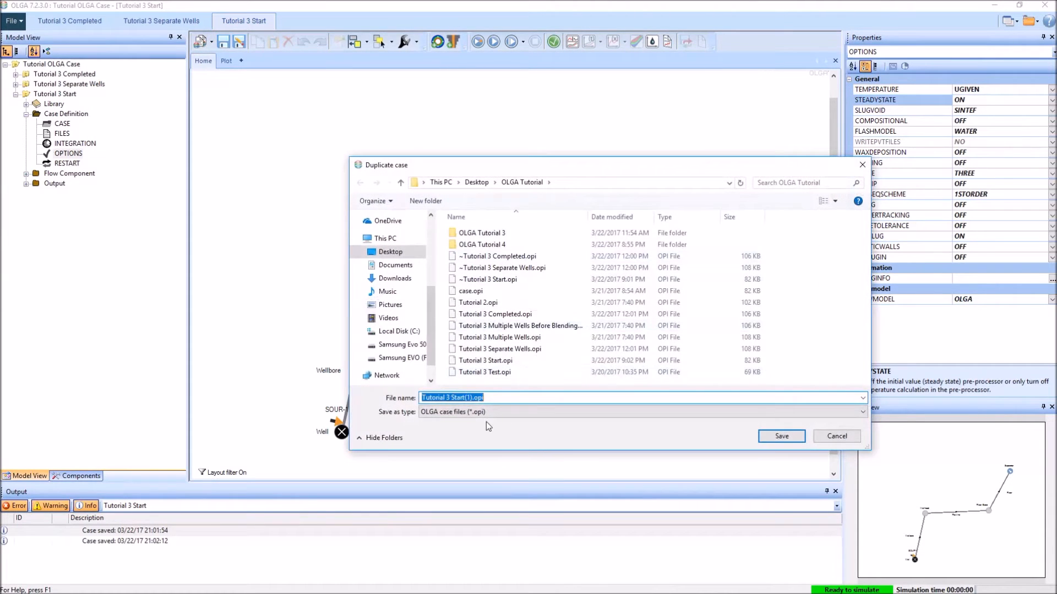
{"action": "type", "text": "Tutorial "}
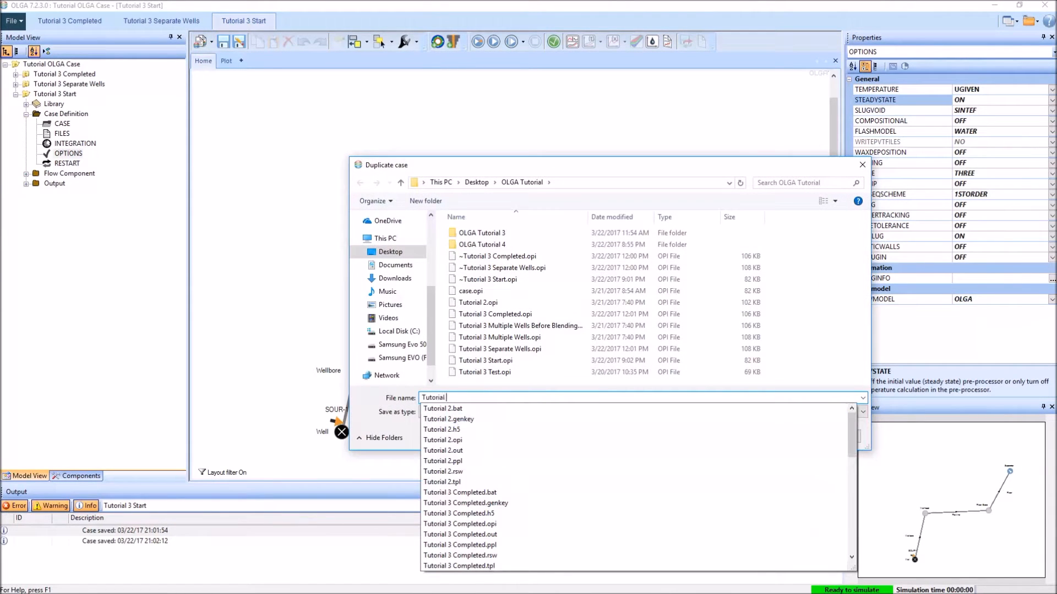
{"action": "type", "text": "4 Start"}
{"action": "left_click", "coordinate": [782, 436]}
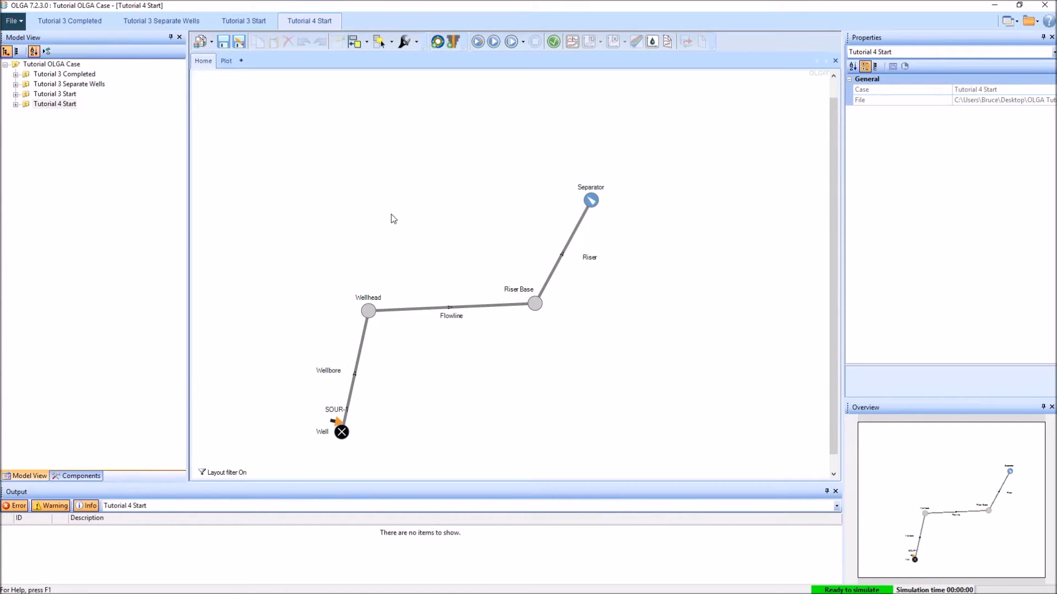
- Set STEADYSTATE to OFF in the case definition options of Tutorial 4 Start
{"action": "left_click", "coordinate": [15, 104]}
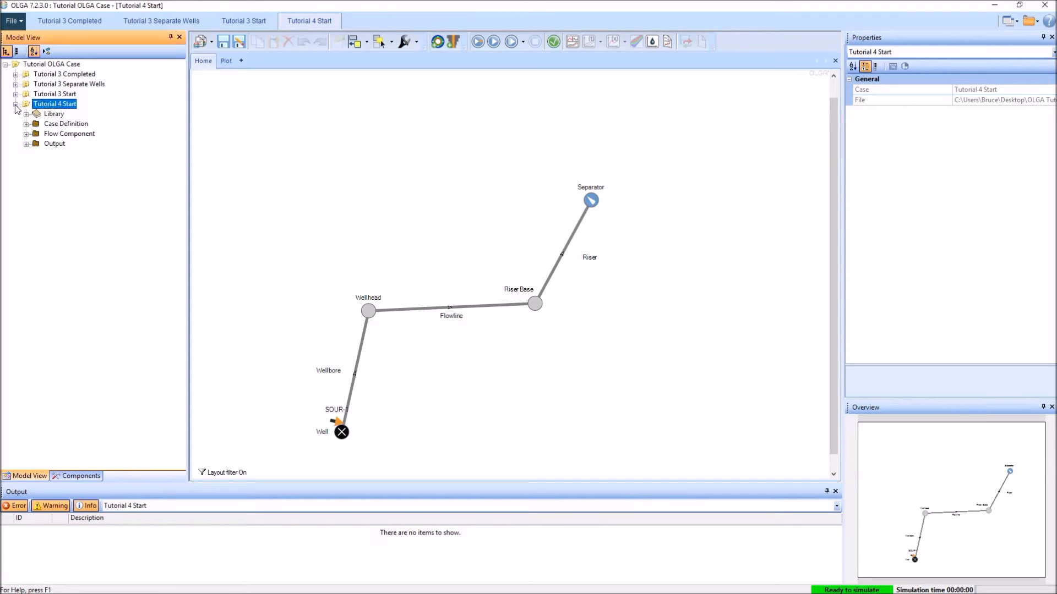
{"action": "left_click", "coordinate": [27, 124]}
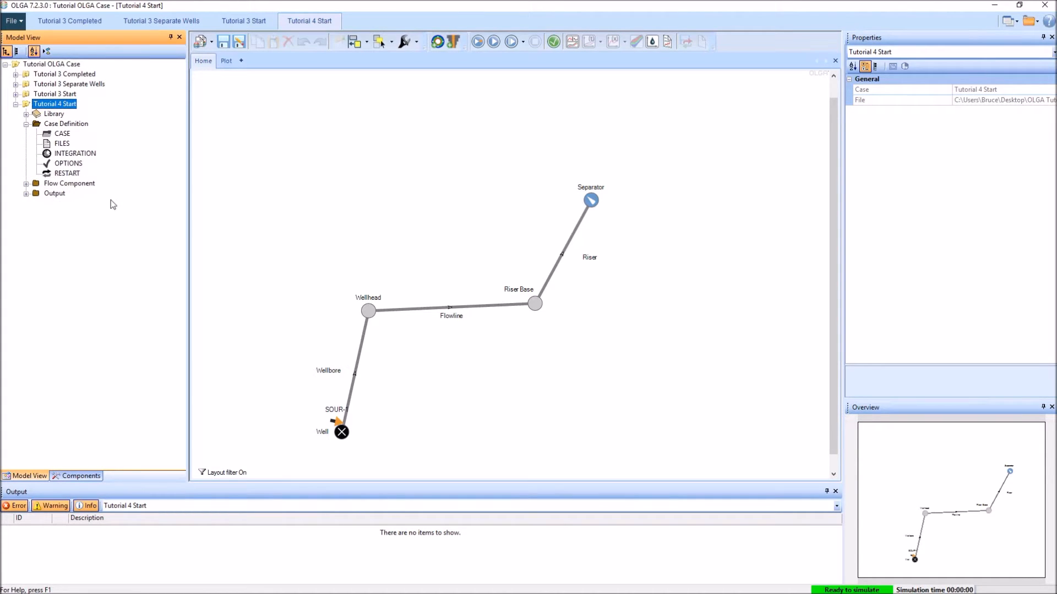
{"action": "left_click", "coordinate": [68, 164]}
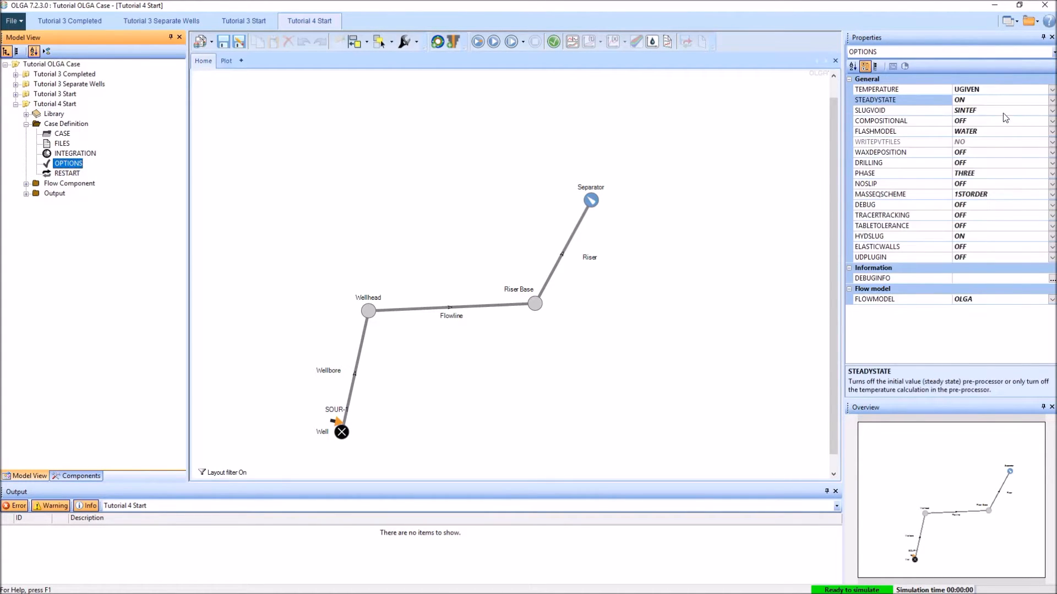
{"action": "left_click", "coordinate": [1036, 102]}
{"action": "left_click", "coordinate": [1052, 100]}
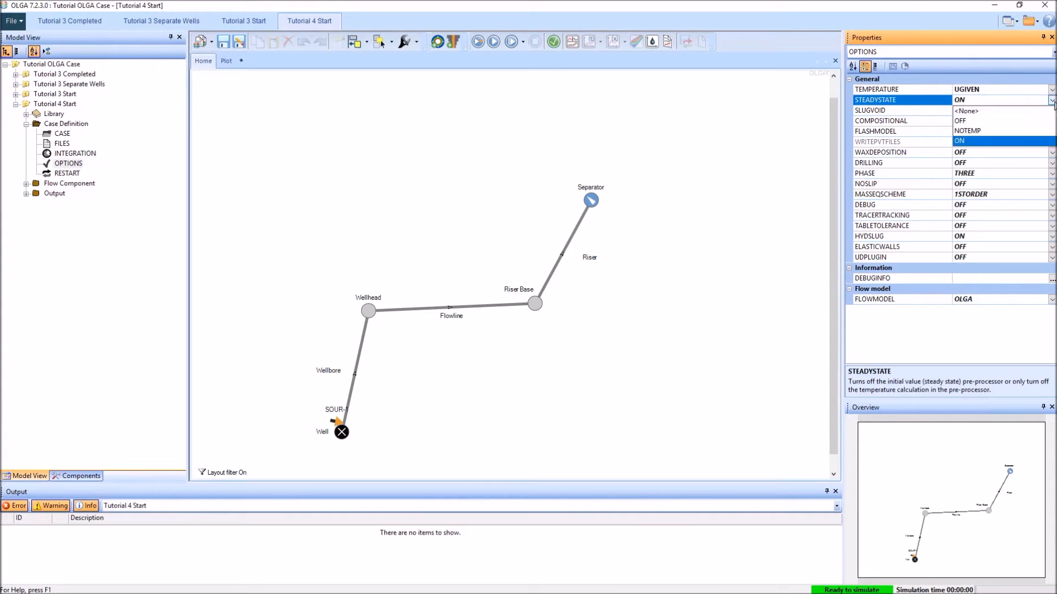
{"action": "left_click", "coordinate": [972, 122]}
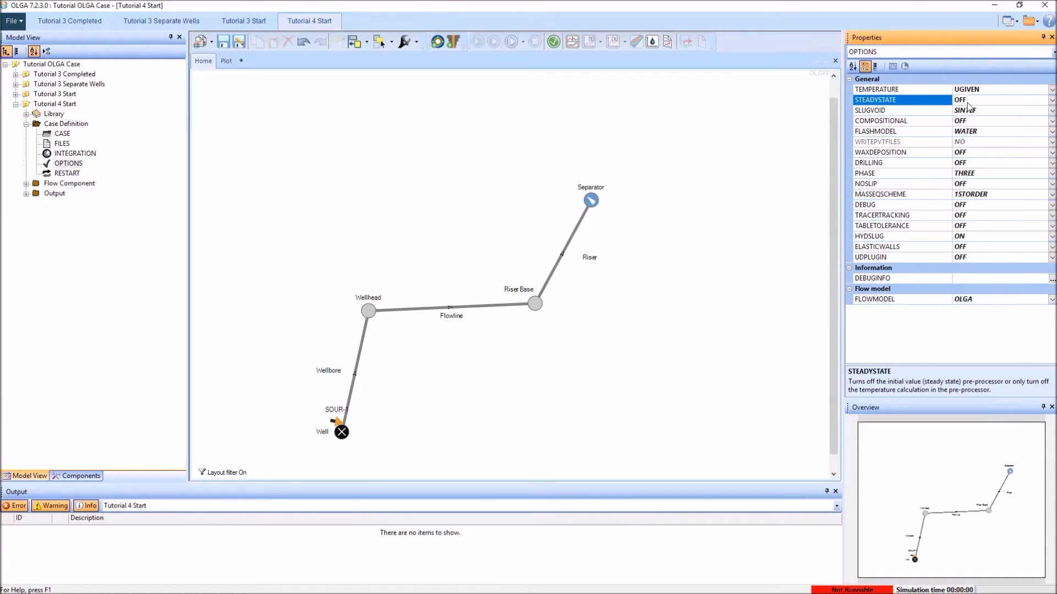
{"action": "left_click", "coordinate": [326, 206]}
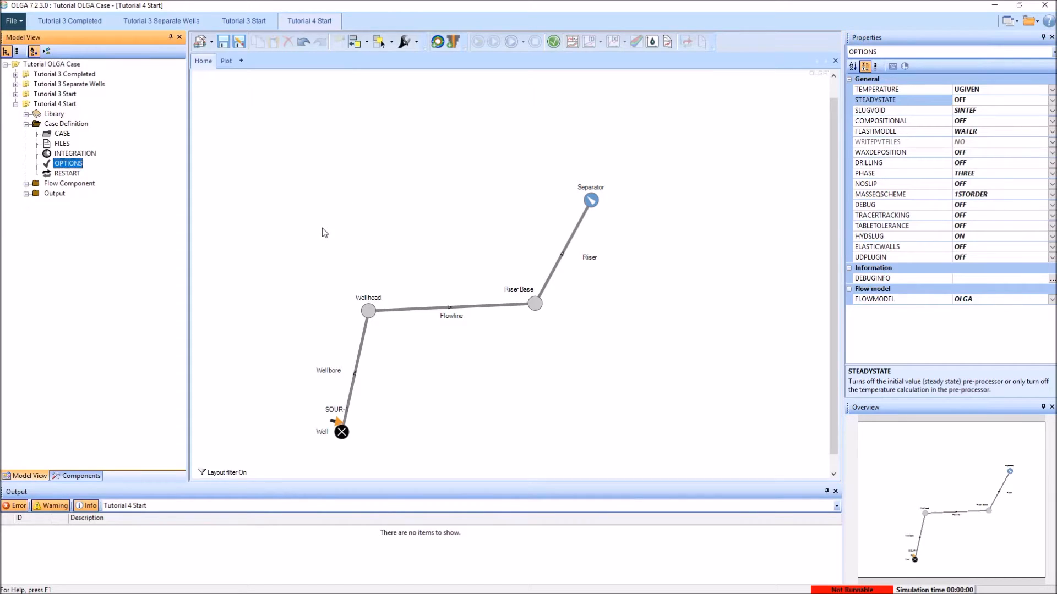
- Set both MINDT and DTSTART to 0.0001 s in the integration settings of Tutorial 4 Start
{"action": "left_click", "coordinate": [86, 154]}
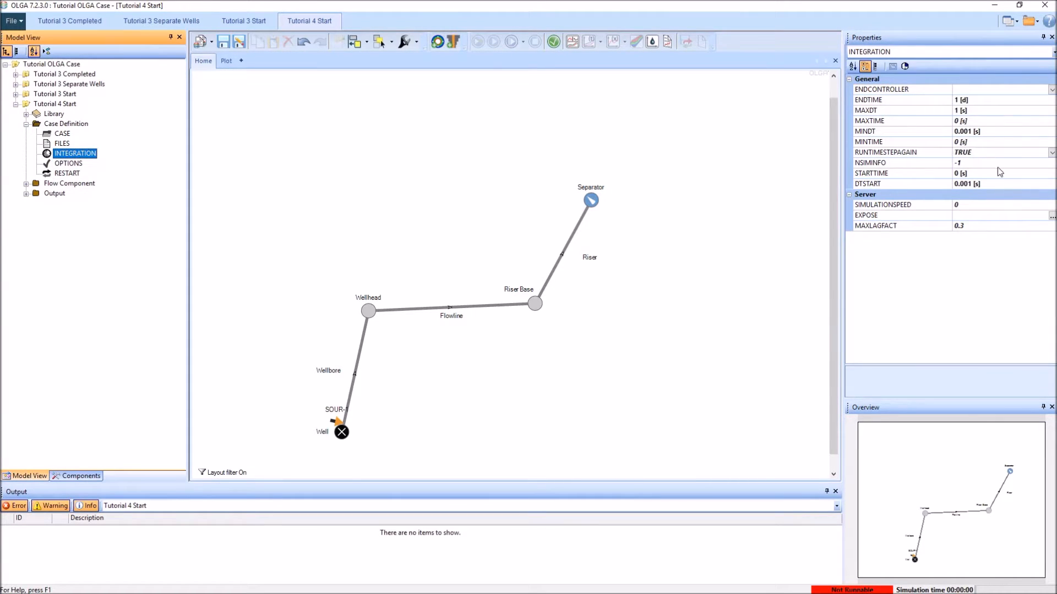
{"action": "left_click", "coordinate": [1012, 133]}
{"action": "type", "text": "0."}
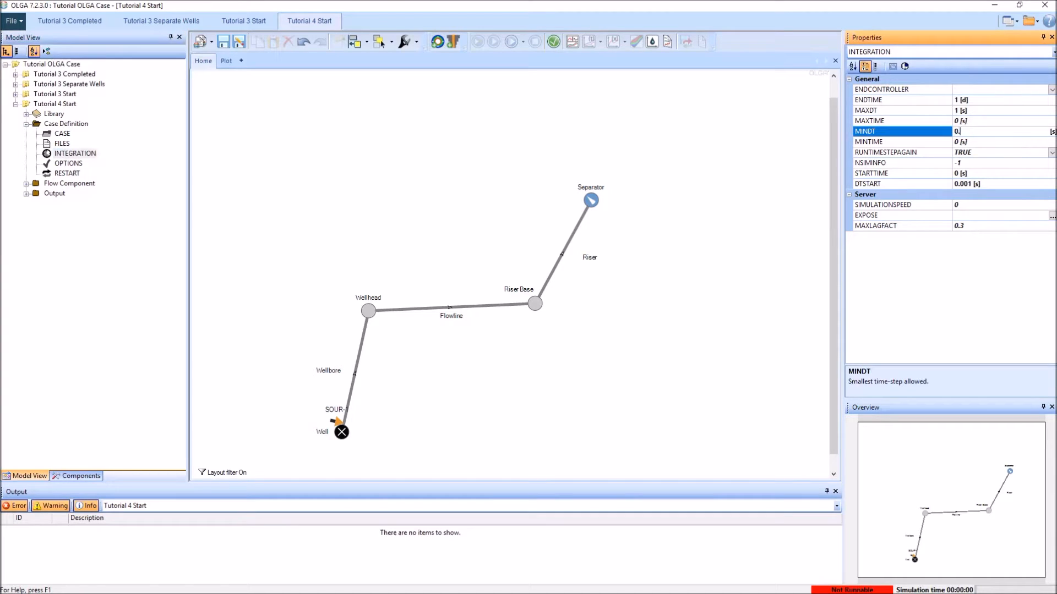
{"action": "type", "text": "0001"}
{"action": "left_click", "coordinate": [970, 182]}
{"action": "type", "text": "0.0001"}
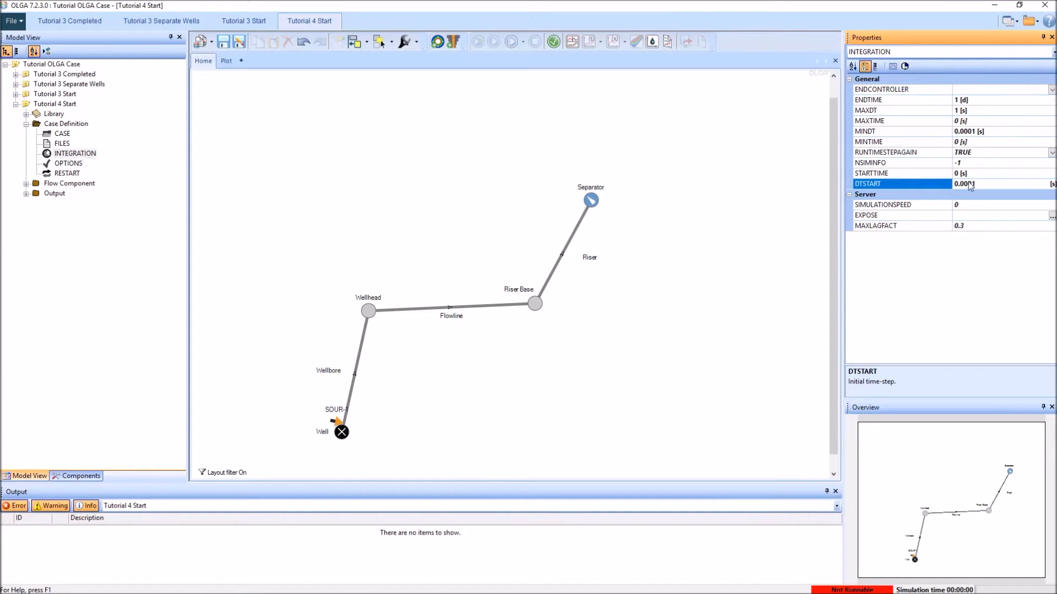
{"action": "left_click", "coordinate": [384, 217]}
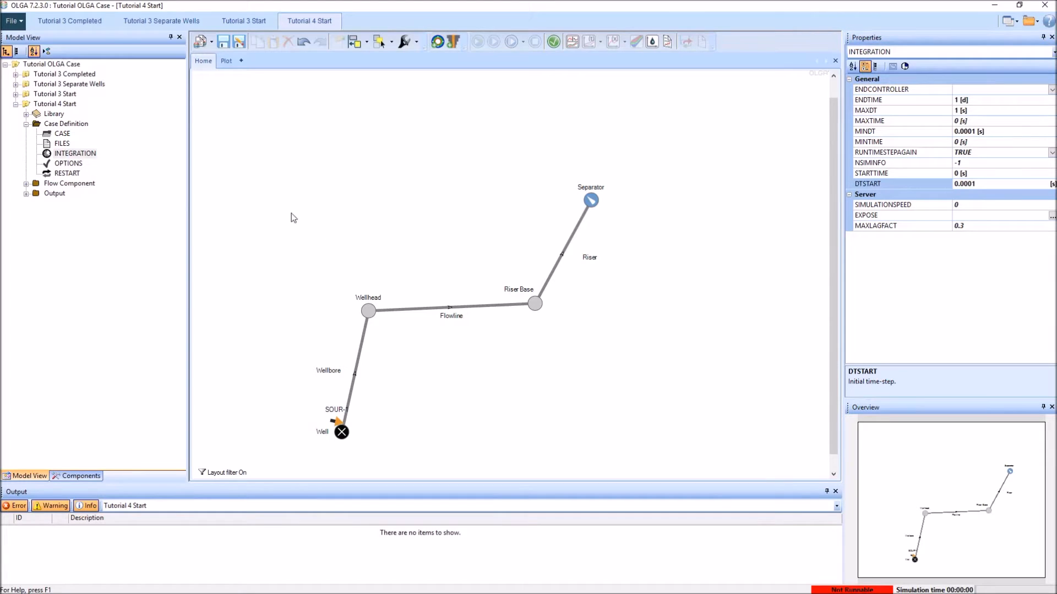
- Enable reading of a restart file in Tutorial 4 Start by setting READFILE to ON in its RESTART properties
{"action": "left_click", "coordinate": [71, 174]}
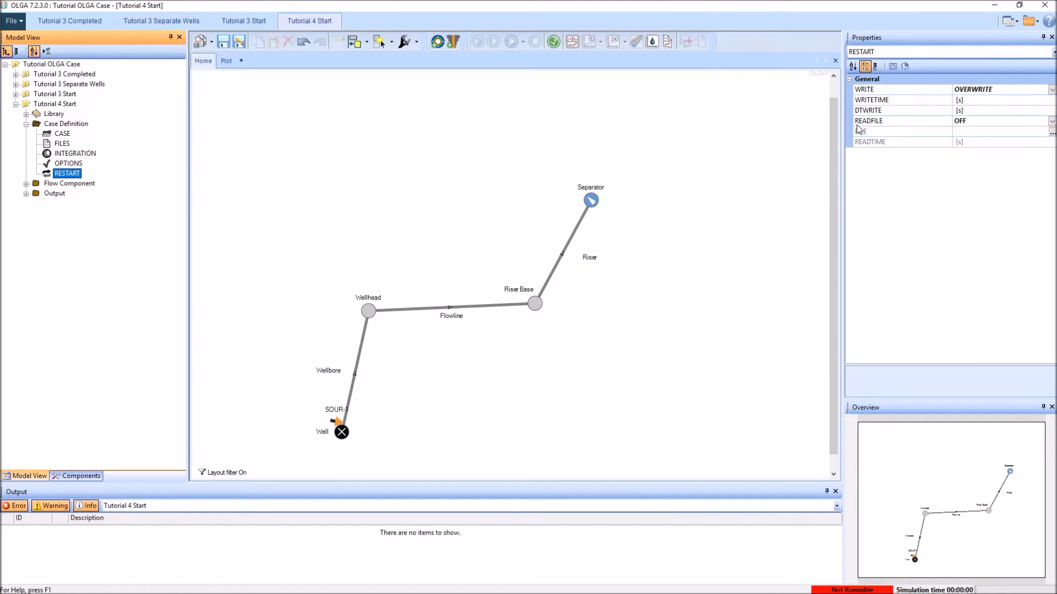
{"action": "left_click", "coordinate": [1052, 120]}
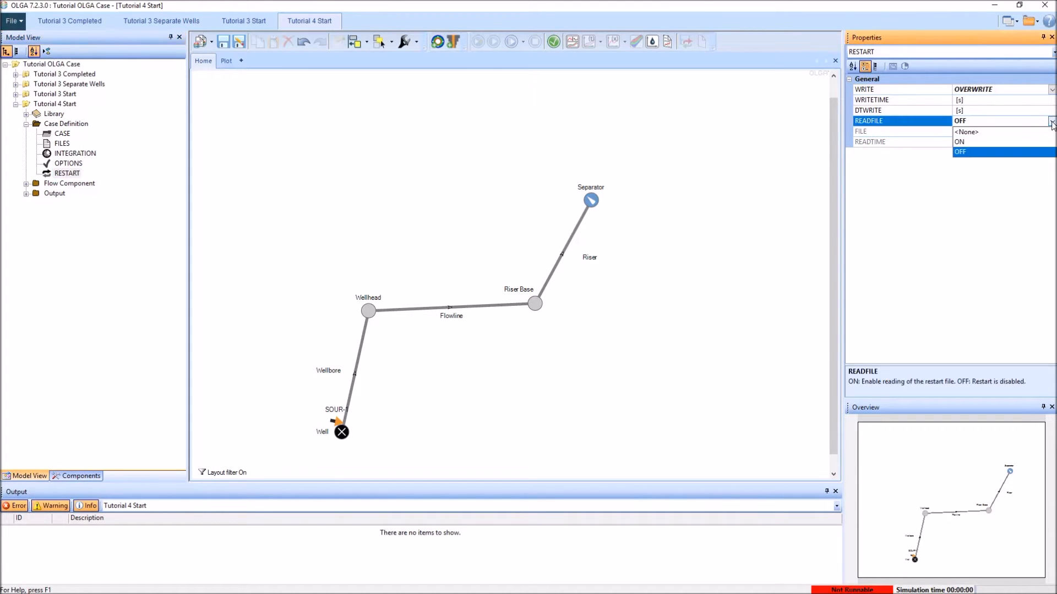
{"action": "left_click", "coordinate": [968, 144]}
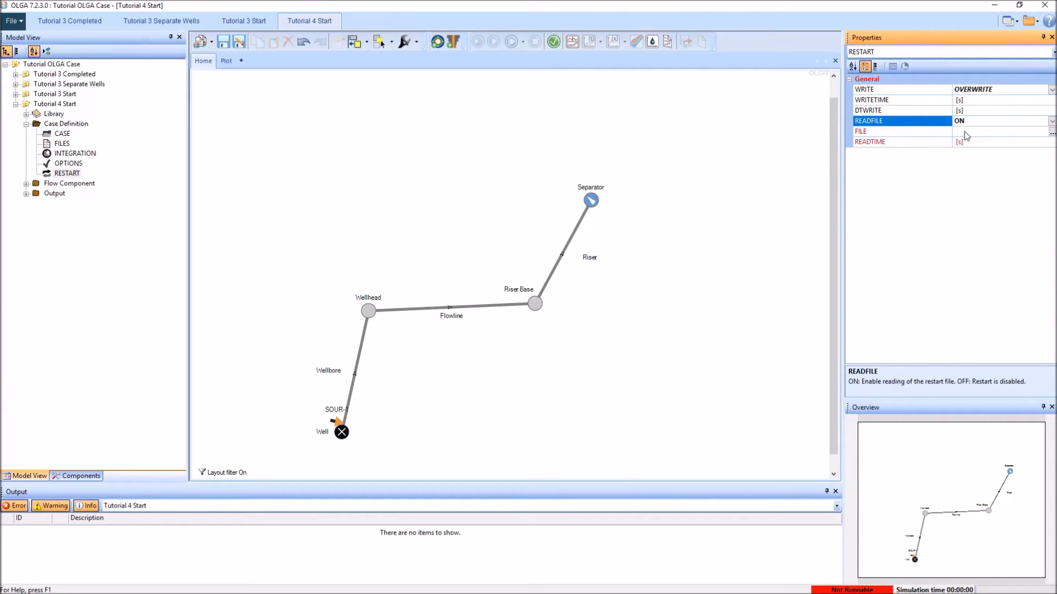
{"action": "left_click", "coordinate": [317, 169]}
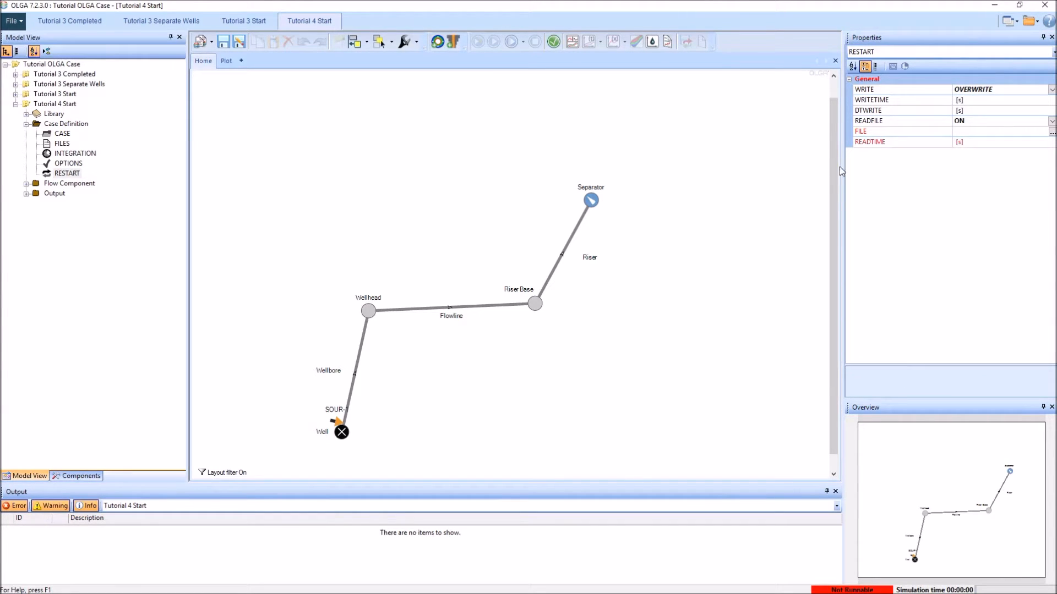
- Run the Tutorial 3 Start simulation to completion and dismiss its console window
{"action": "left_click", "coordinate": [244, 23]}
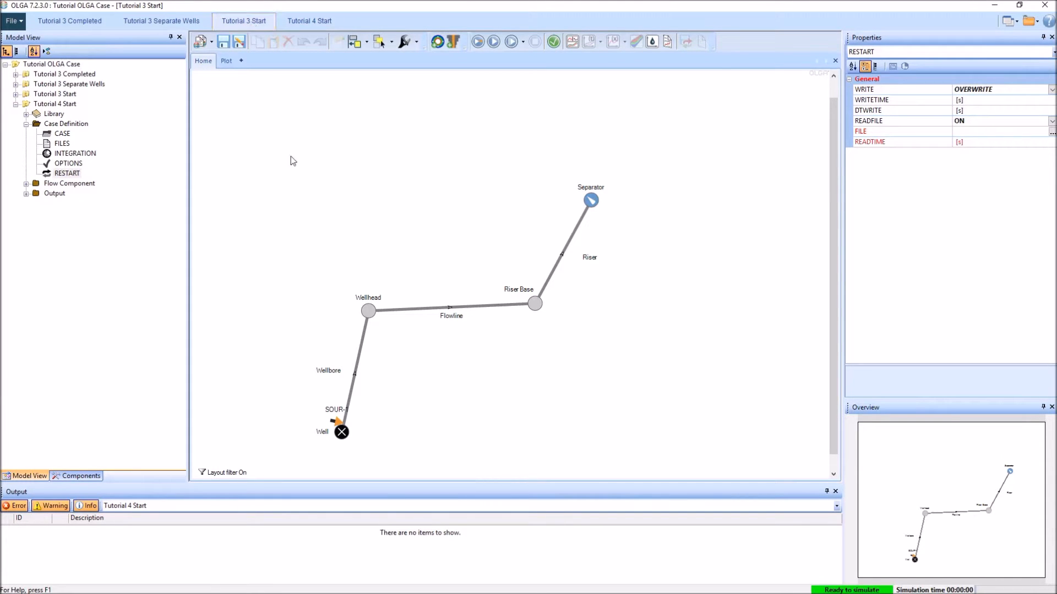
{"action": "left_click", "coordinate": [478, 45]}
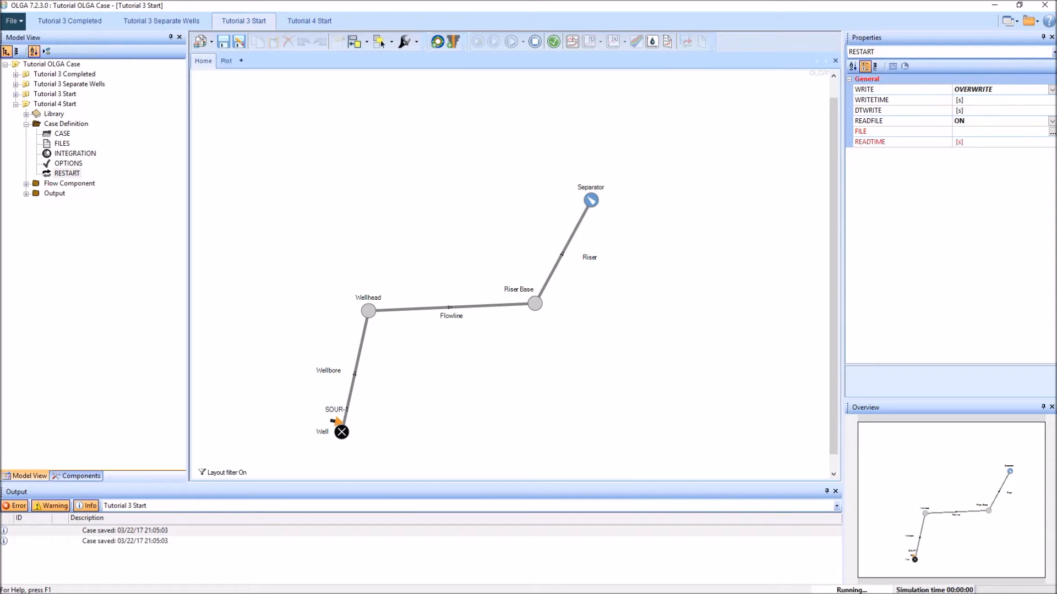
{"action": "left_click_drag", "start_coordinate": [0, 2], "coordinate": [313, 66]}
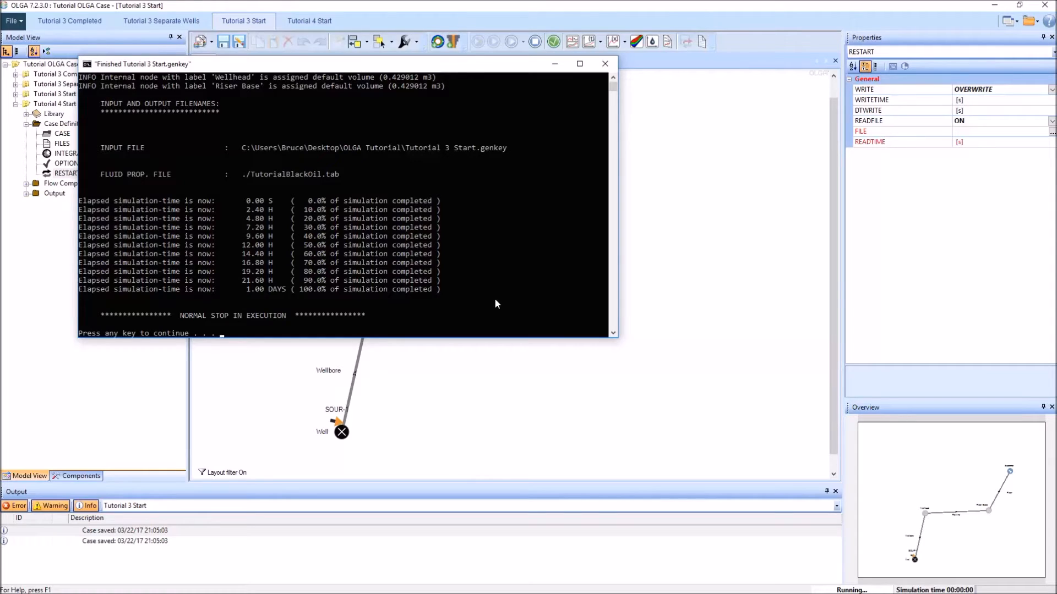
{"action": "key", "text": "Return"}
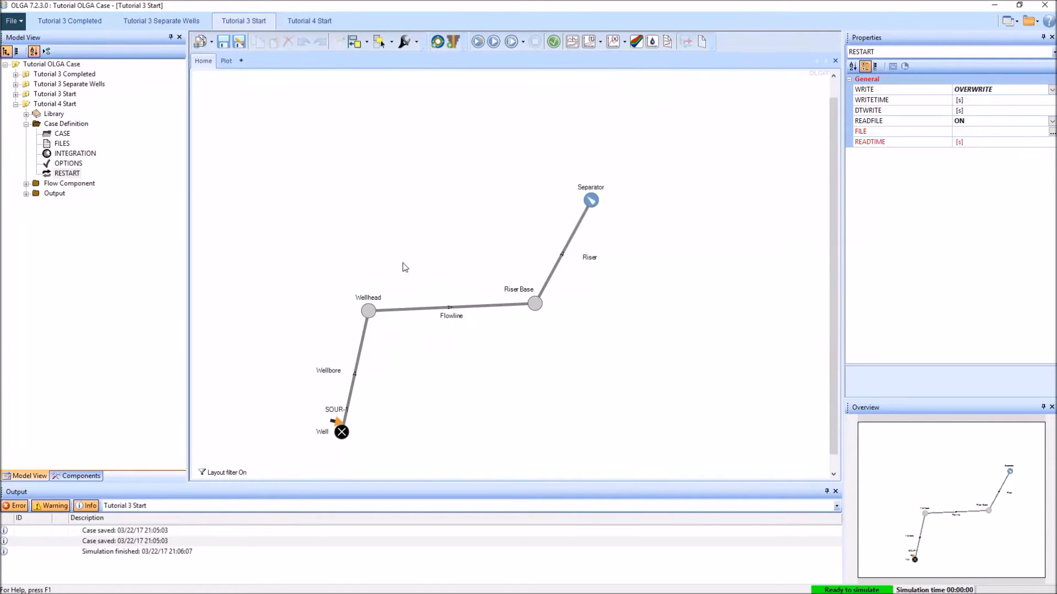
- Assign Tutorial 3 Start.rsw as the restart file in the RESTART properties of Tutorial 4 Start
{"action": "left_click", "coordinate": [320, 23]}
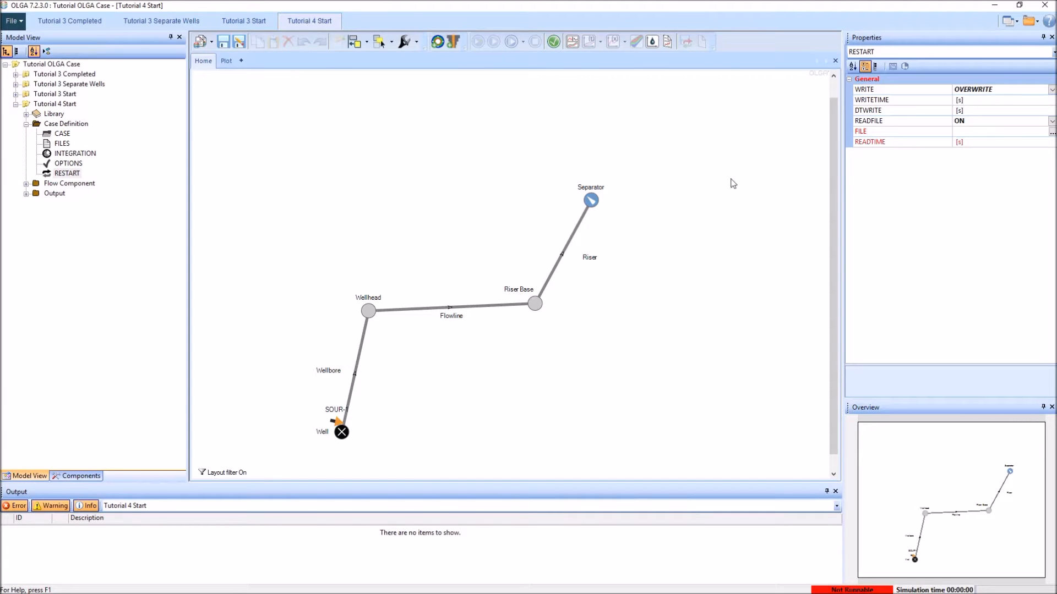
{"action": "left_click", "coordinate": [930, 133]}
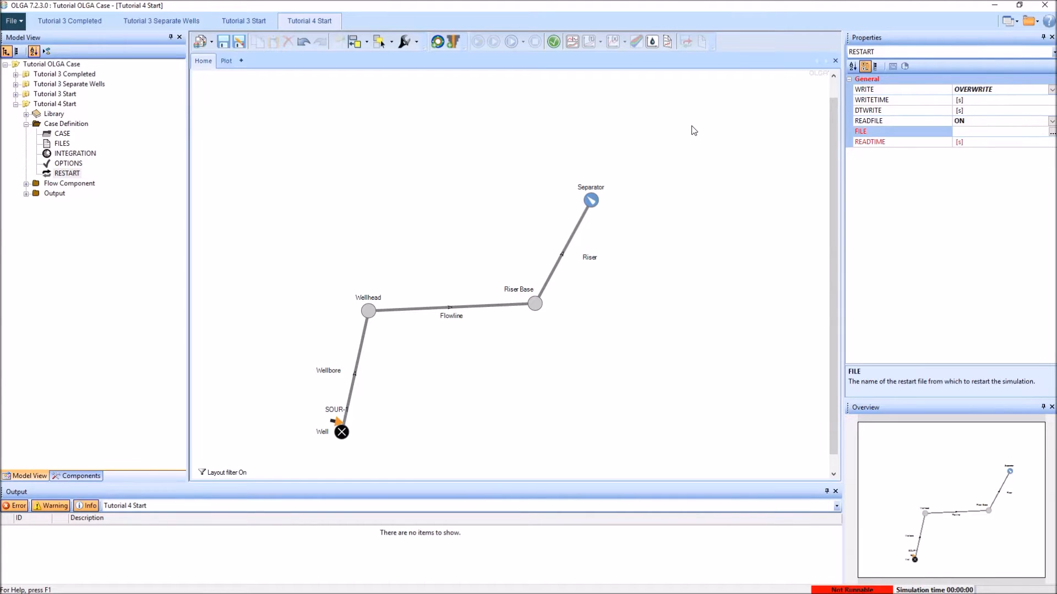
{"action": "left_click", "coordinate": [1052, 132]}
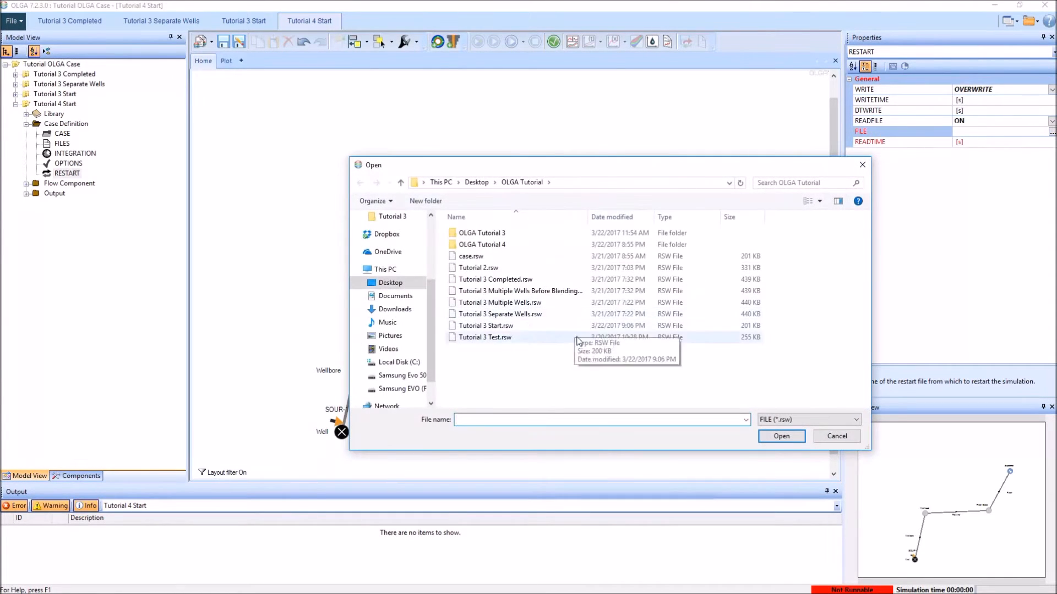
{"action": "left_click", "coordinate": [475, 329]}
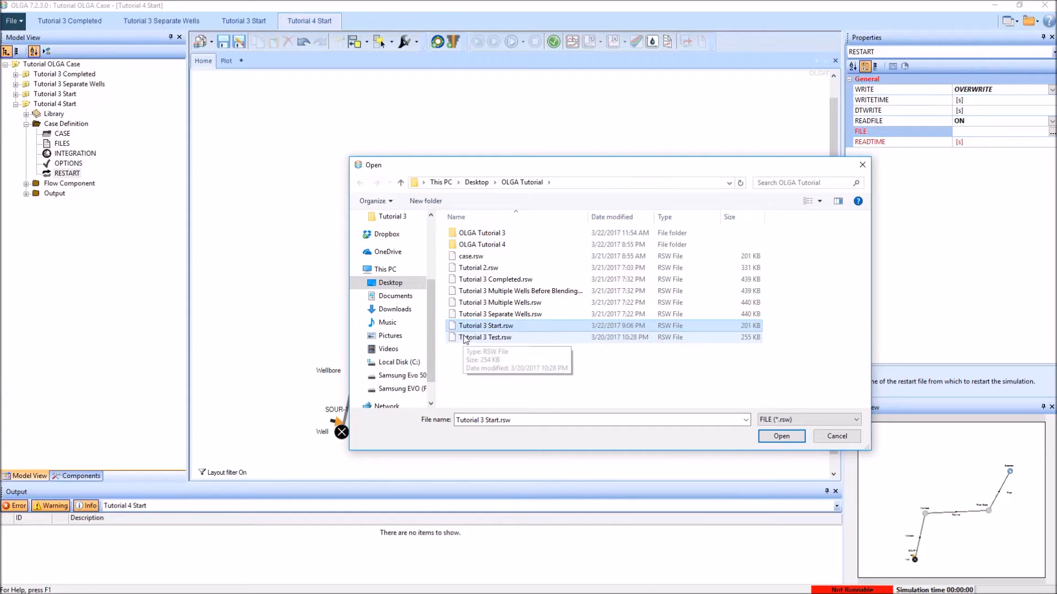
{"action": "left_click", "coordinate": [781, 437]}
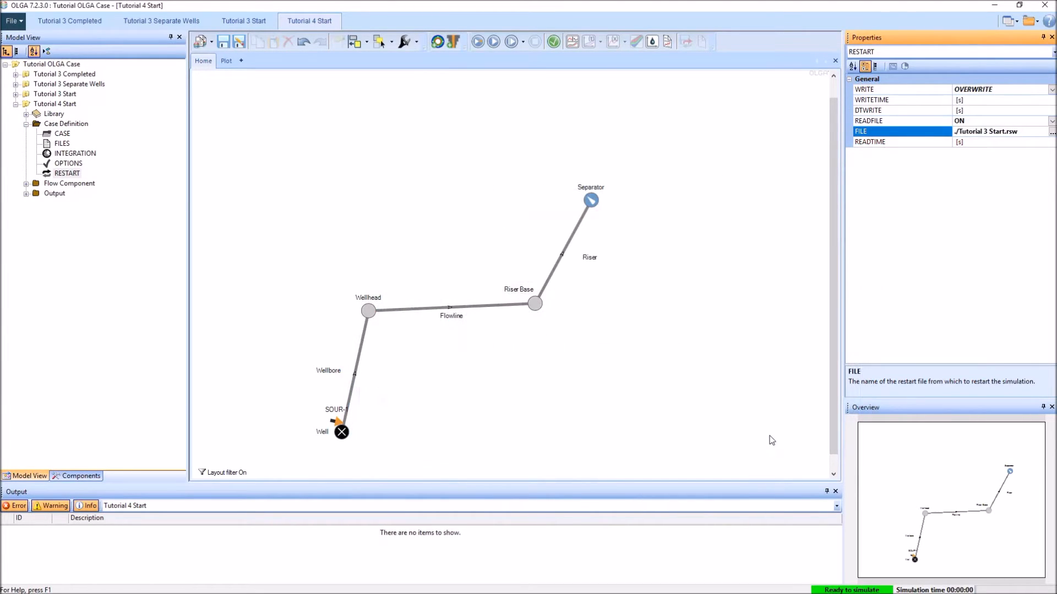
- Set READTIME to 1 d in the RESTART properties of Tutorial 4 Start
{"action": "left_click", "coordinate": [1009, 142]}
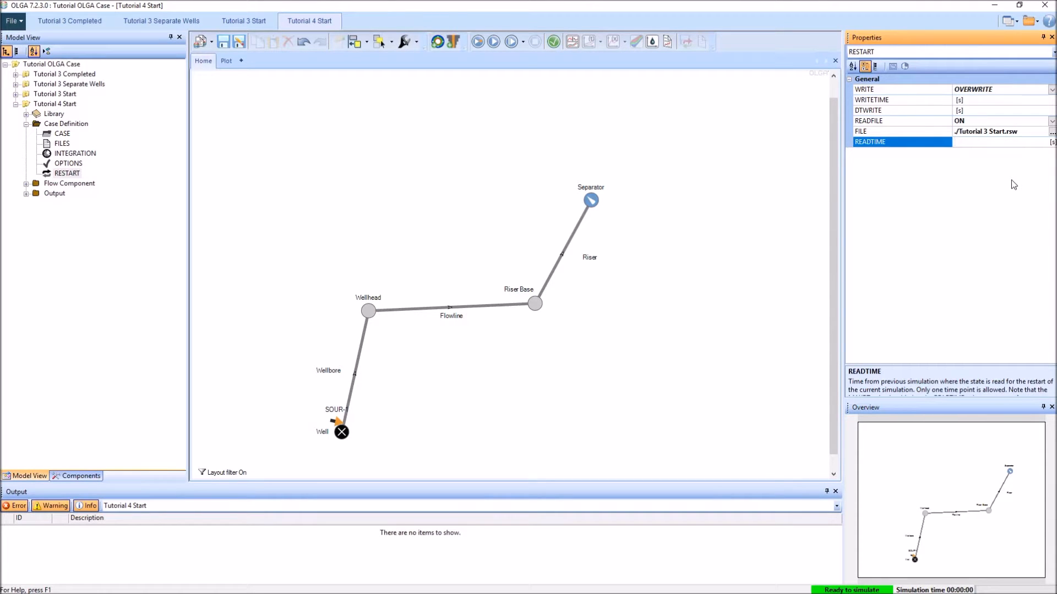
{"action": "type", "text": "1"}
{"action": "left_click", "coordinate": [1053, 143]}
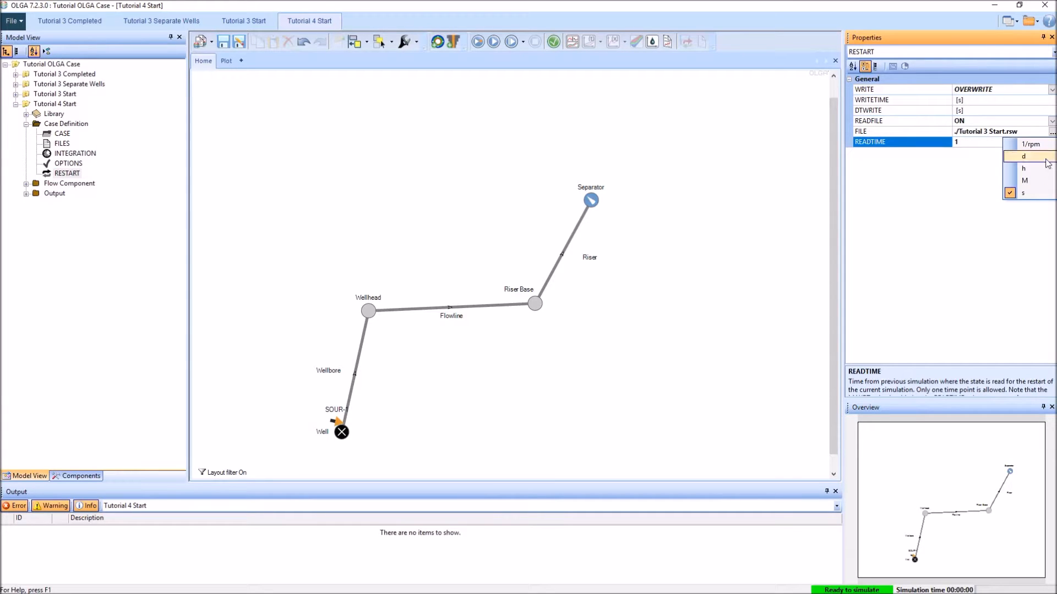
{"action": "left_click", "coordinate": [1045, 157]}
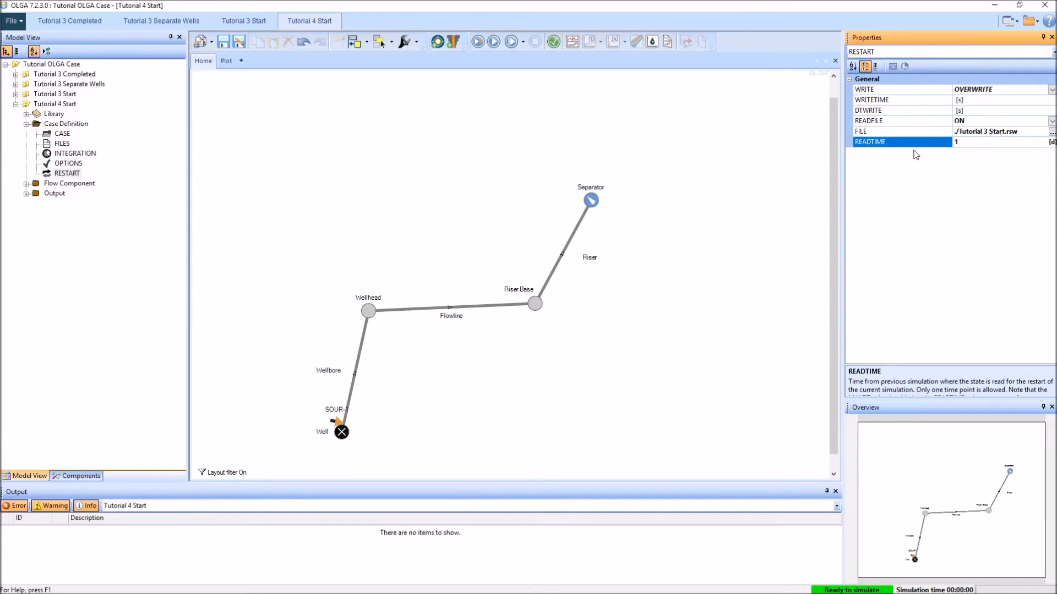
{"action": "left_click", "coordinate": [607, 360]}
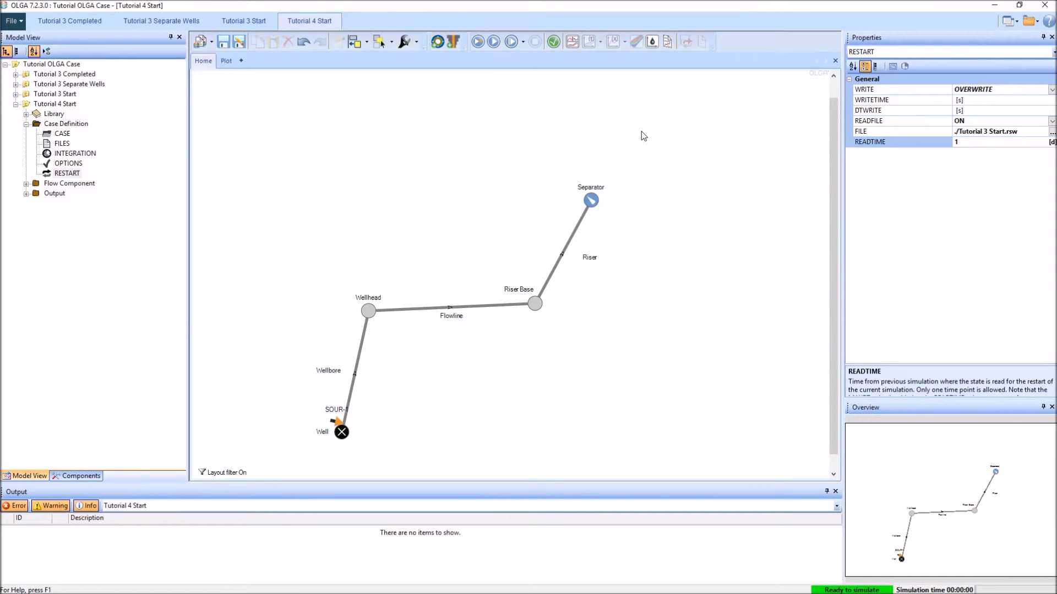
- Set ENDTIME to 80 h in the INTEGRATION properties of Tutorial 4 Start
{"action": "left_click", "coordinate": [81, 154]}
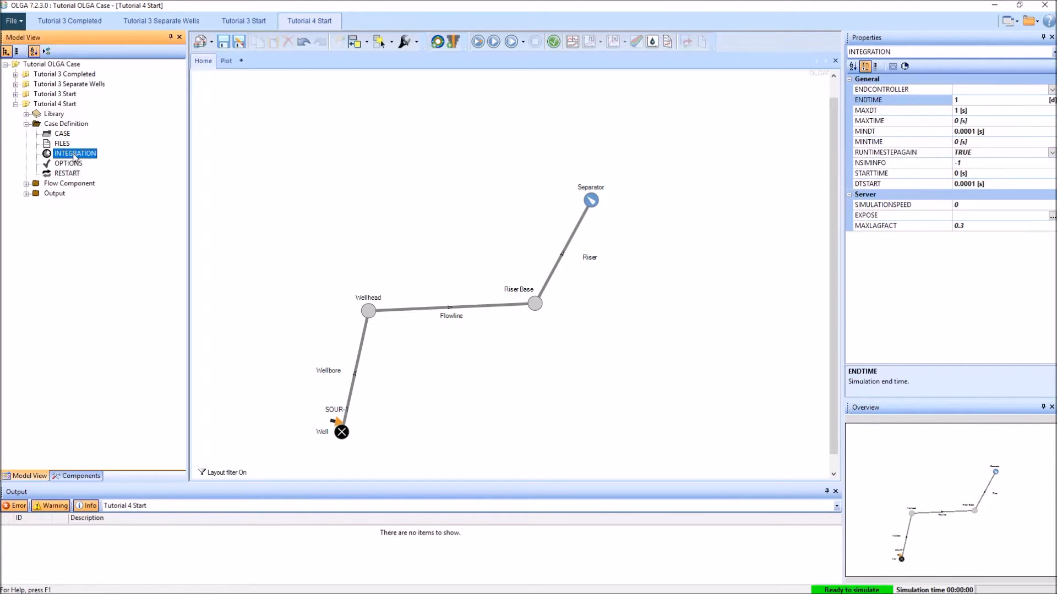
{"action": "left_click", "coordinate": [1007, 100]}
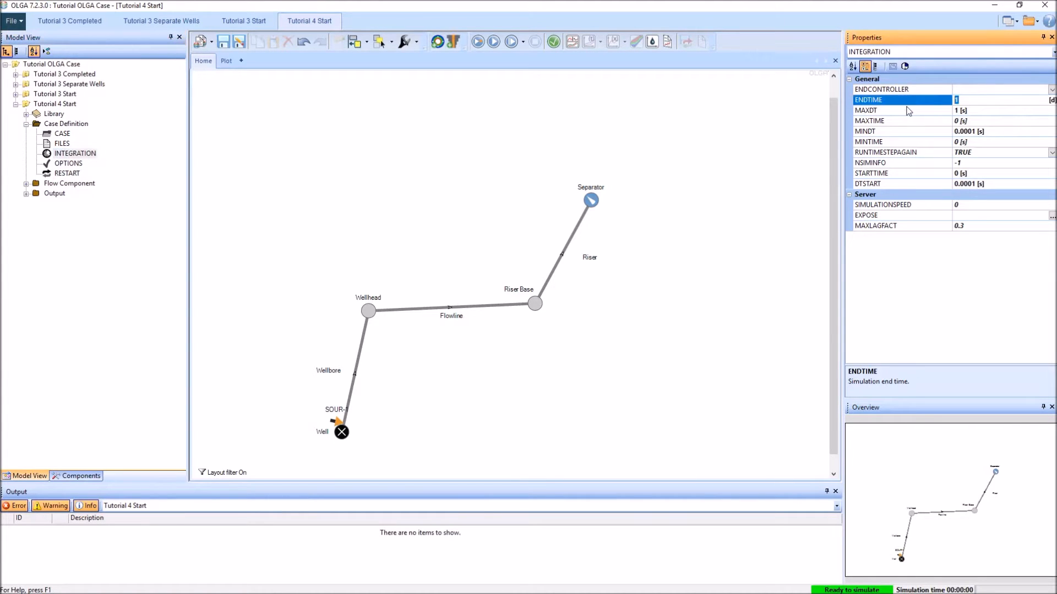
{"action": "type", "text": "80"}
{"action": "left_click", "coordinate": [1052, 101]}
{"action": "left_click", "coordinate": [1024, 126]}
{"action": "left_click", "coordinate": [541, 160]}
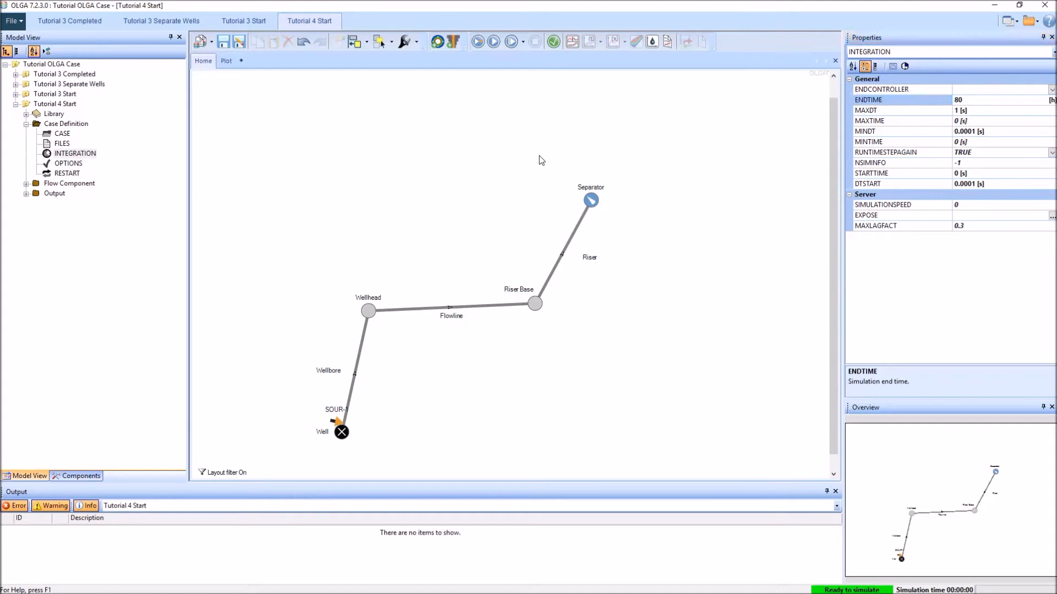
- Set the mass flow of source SOUR-1 to 0 kg/s, run the Tutorial 4 Start simulation and dismiss its console window
{"action": "left_click", "coordinate": [332, 409]}
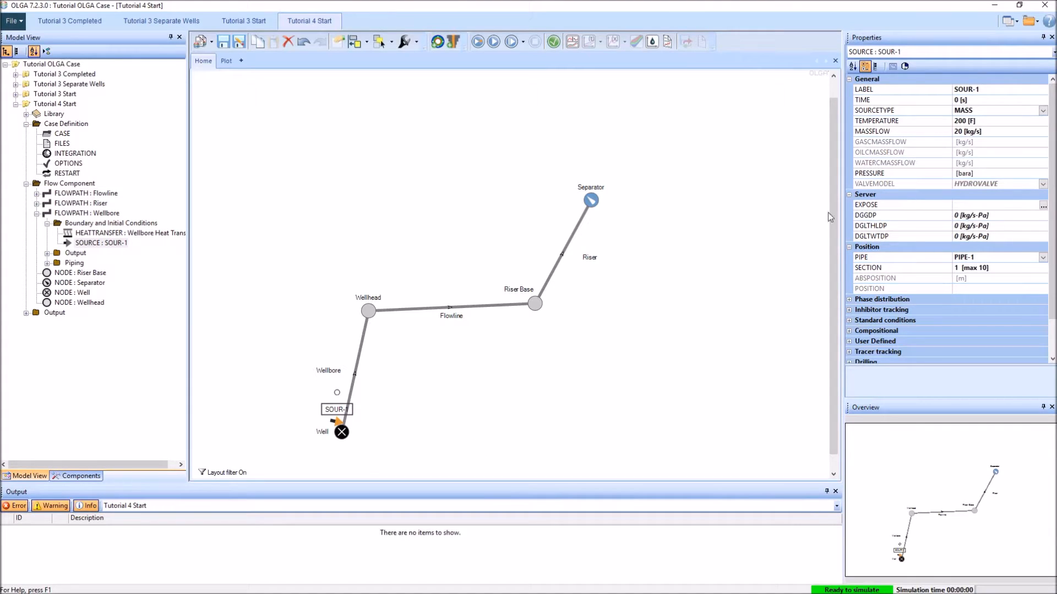
{"action": "left_click", "coordinate": [980, 132]}
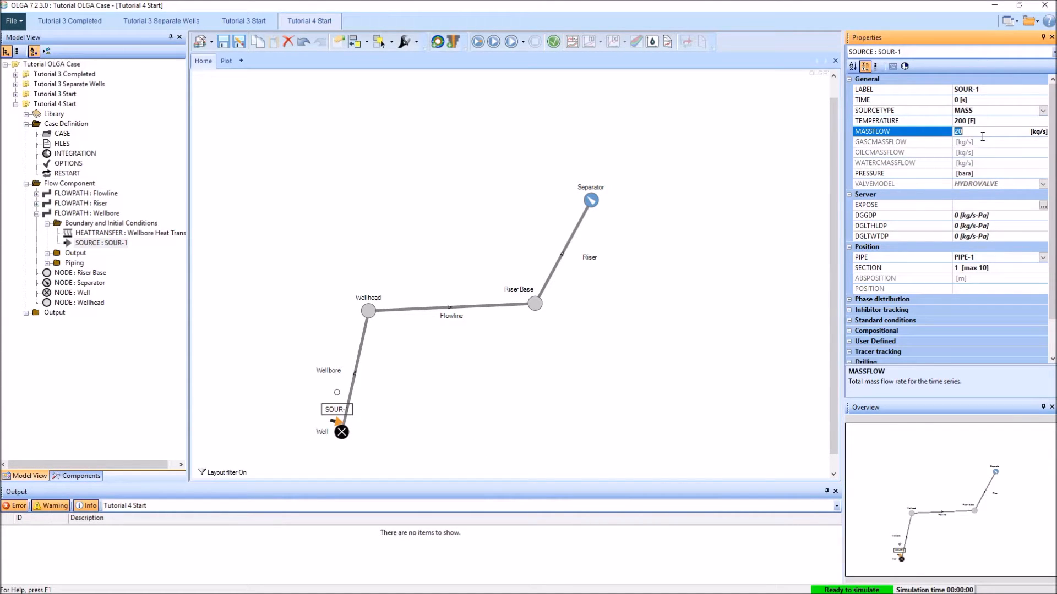
{"action": "type", "text": "0"}
{"action": "left_click", "coordinate": [588, 383]}
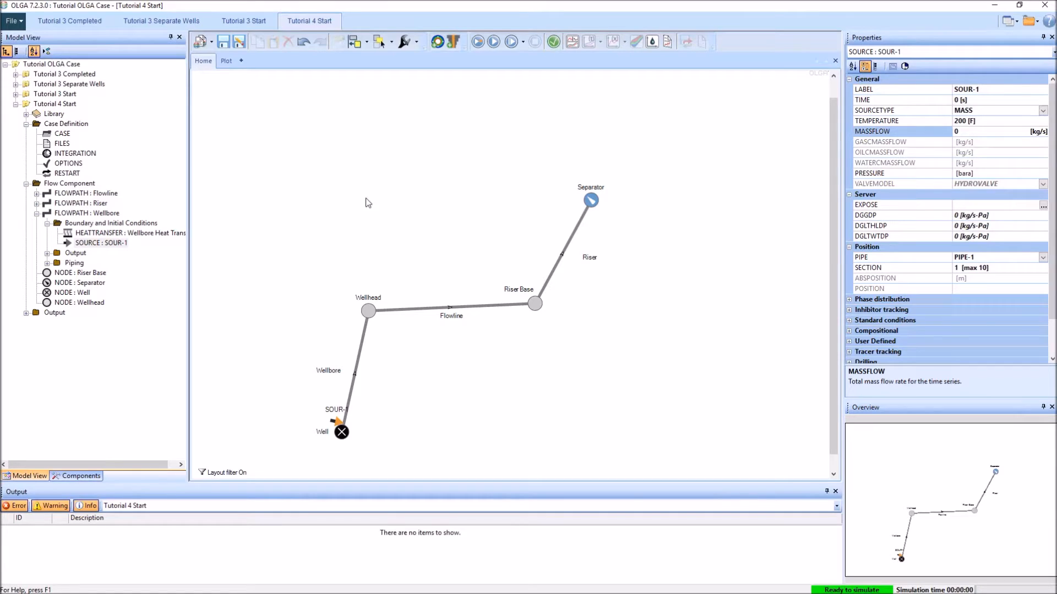
{"action": "left_click", "coordinate": [478, 42]}
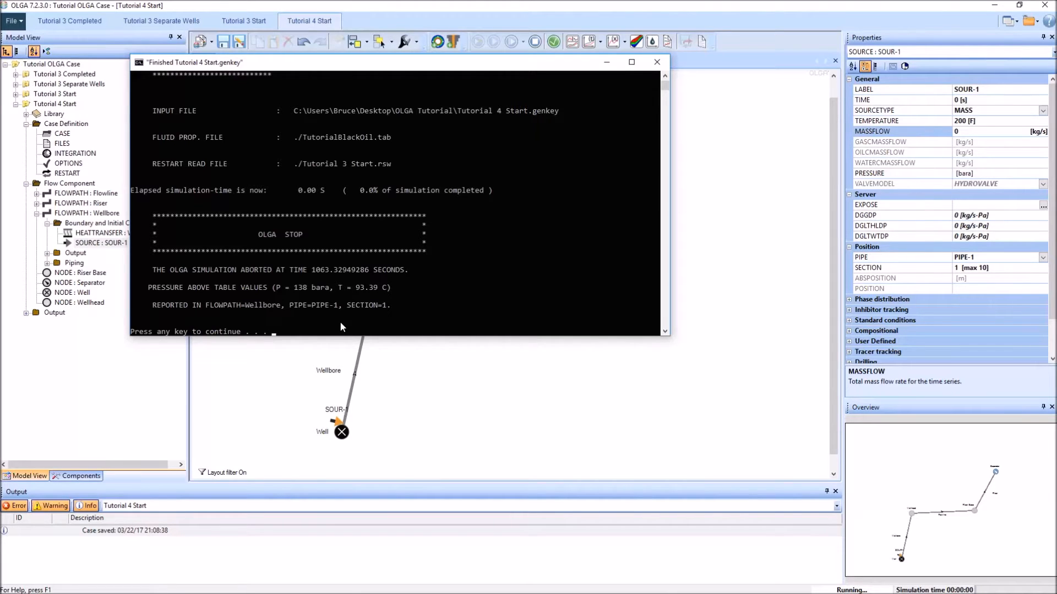
{"action": "key", "text": "Return"}
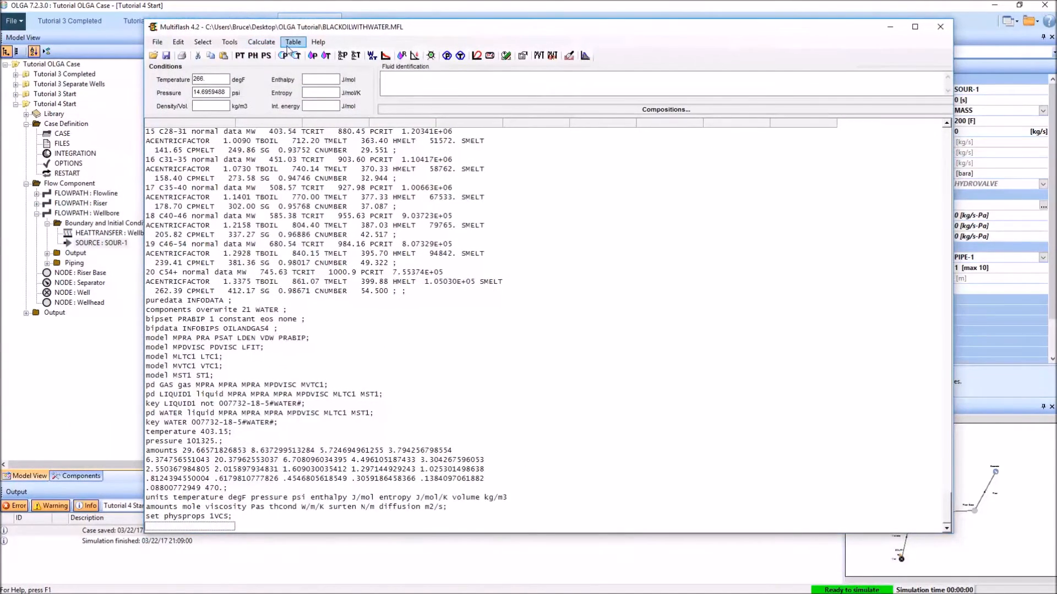
- Switch to Multiflash and start an OLGA table with TutorialBlackOil.tab as the PVT file and BLACKOILWITHWATER as the fluid ID
{"action": "left_click", "coordinate": [292, 43]}
{"action": "left_click", "coordinate": [300, 68]}
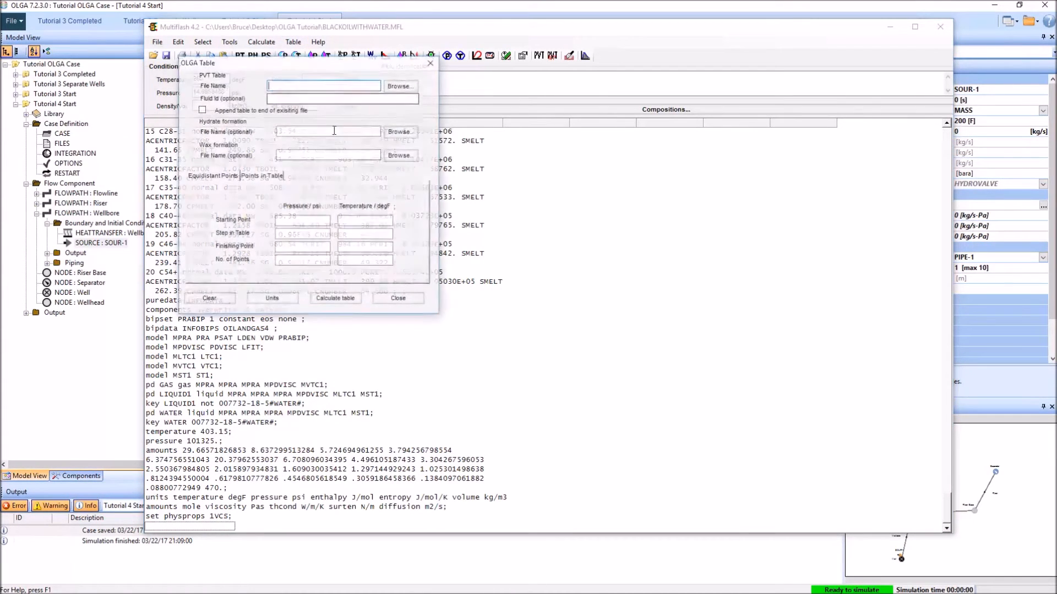
{"action": "left_click", "coordinate": [400, 86]}
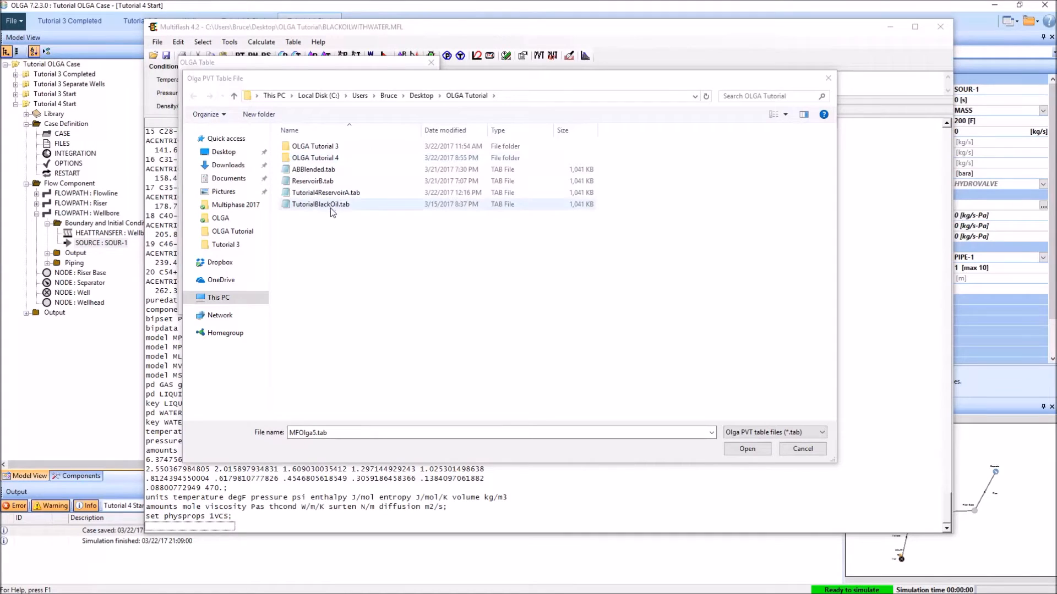
{"action": "left_click", "coordinate": [301, 210]}
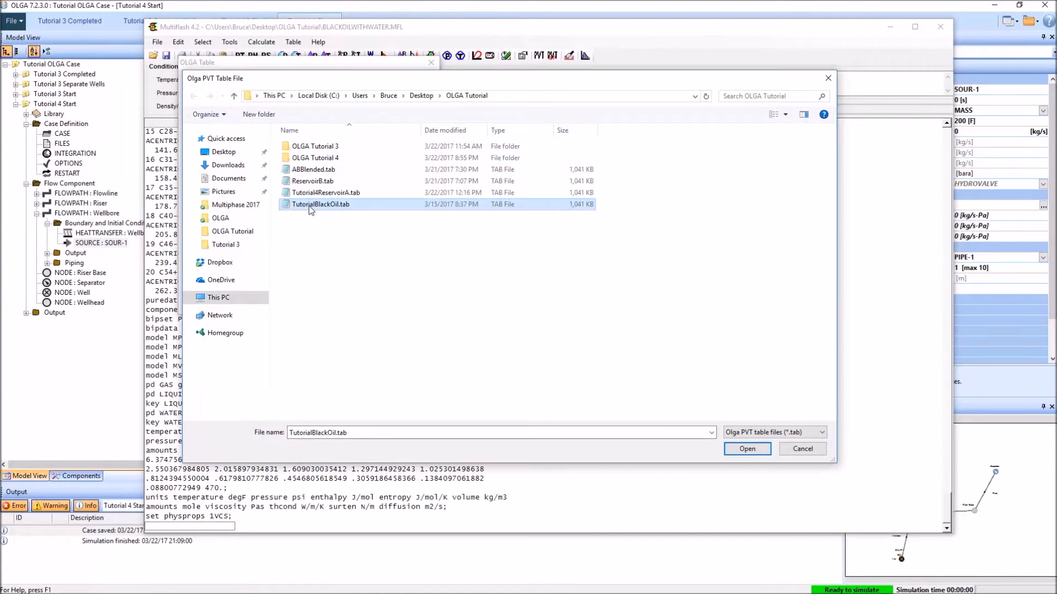
{"action": "left_click", "coordinate": [748, 450]}
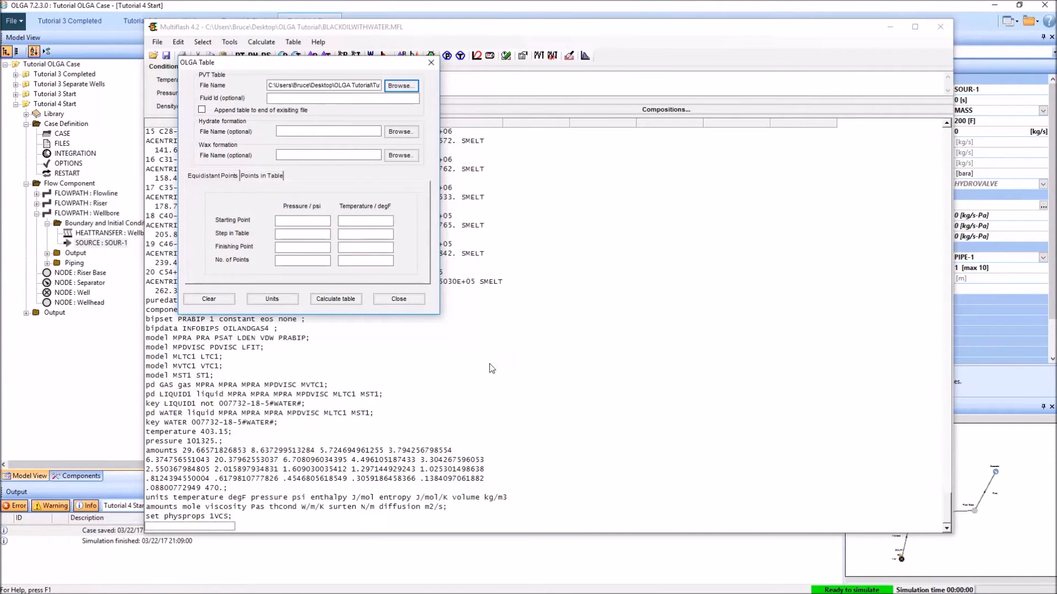
{"action": "left_click", "coordinate": [315, 98]}
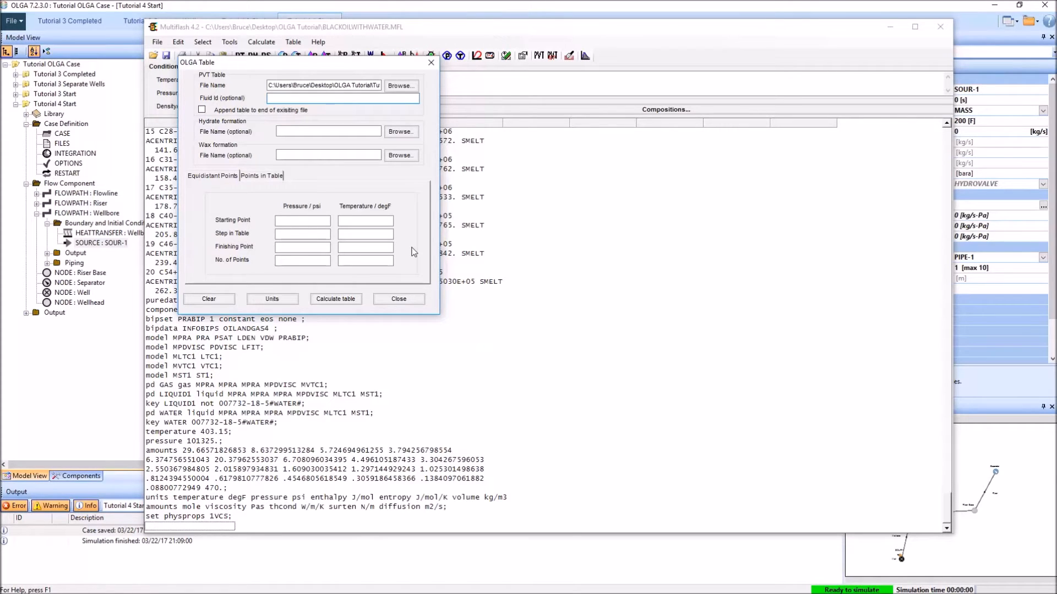
{"action": "type", "text": "BLACKOILWITHWATER"}
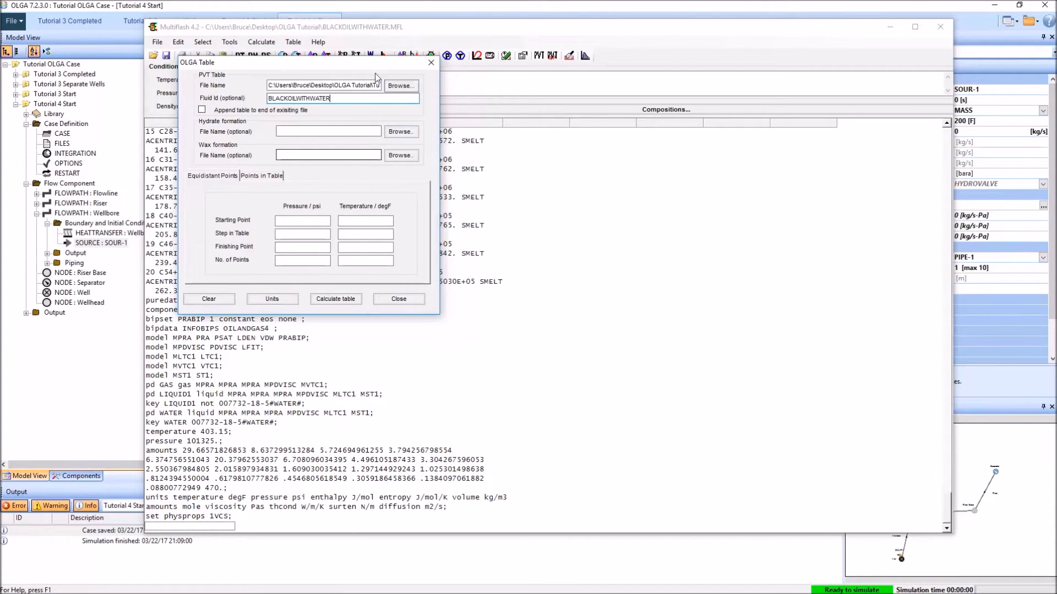
- Set the table's pressure range from 100 to 5000 psi with 50 points
{"action": "left_click", "coordinate": [344, 250]}
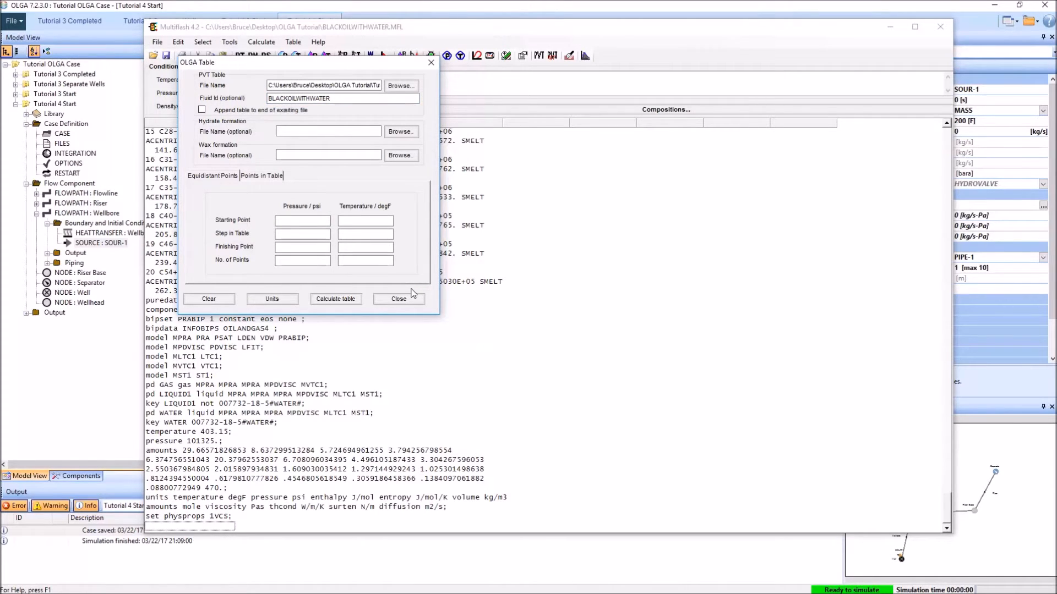
{"action": "type", "text": "100"}
{"action": "left_click", "coordinate": [307, 260]}
{"action": "left_click", "coordinate": [310, 249]}
{"action": "type", "text": "5000"}
{"action": "left_click", "coordinate": [305, 261]}
{"action": "type", "text": "50"}
- Set the temperature range from -10 to 300 degF with 50 points and calculate the table, overwriting the existing PVT file
{"action": "left_click", "coordinate": [365, 221]}
{"action": "type", "text": "-10"}
{"action": "key", "text": "Tab"}
{"action": "key", "text": "Tab"}
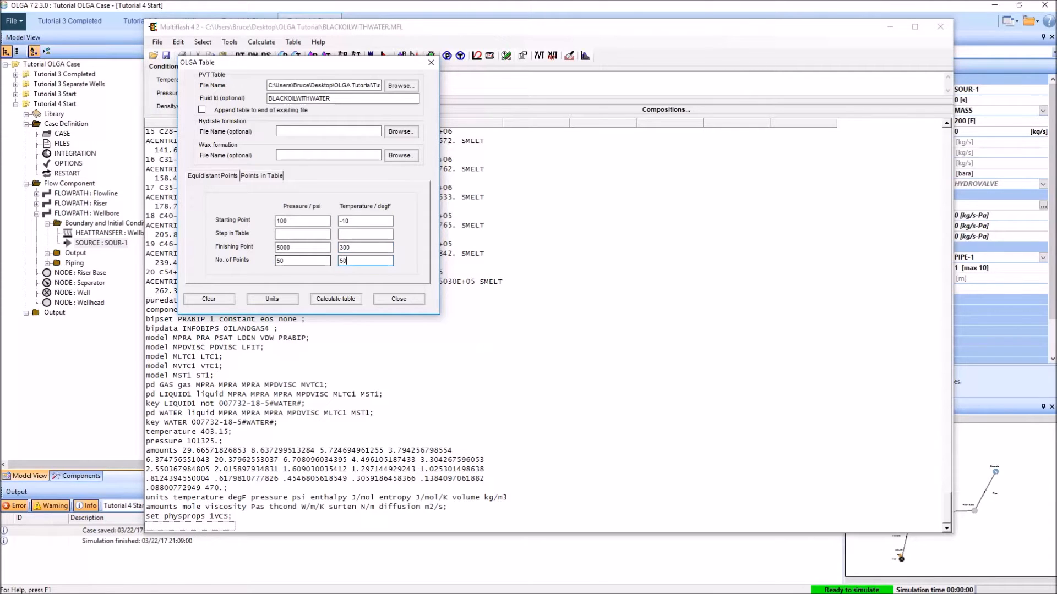
{"action": "left_click", "coordinate": [355, 300]}
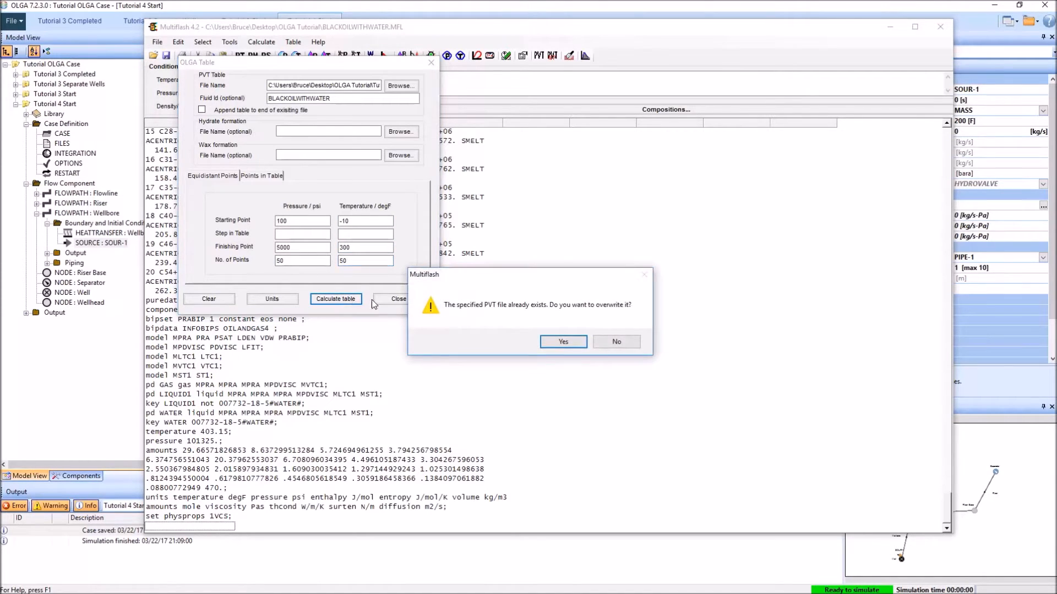
{"action": "left_click", "coordinate": [564, 341]}
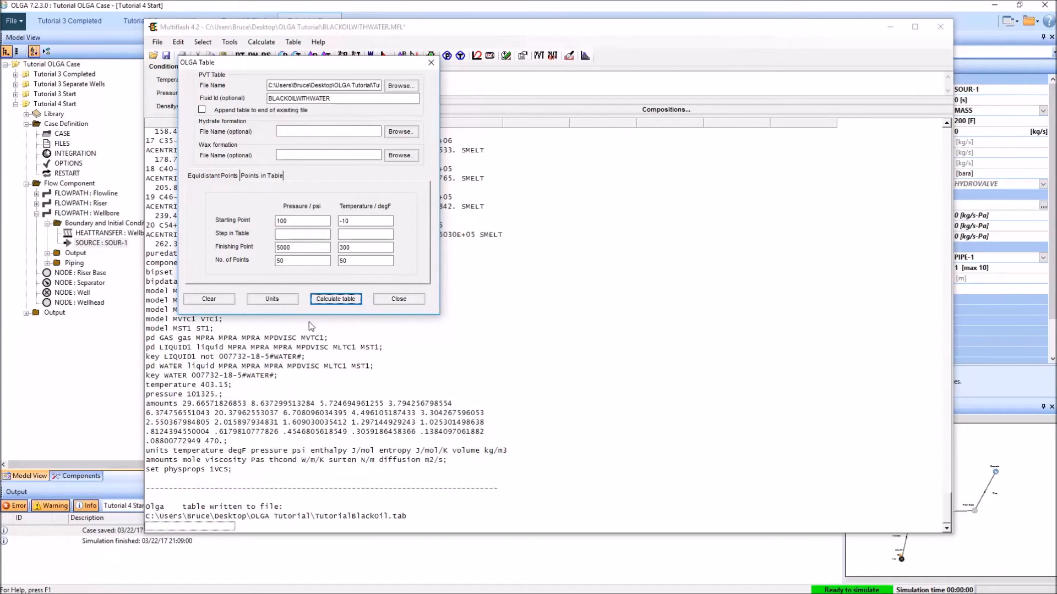
- Switch back to OLGA, rerun the Tutorial 4 Start simulation to completion and dismiss its console window
{"action": "left_click", "coordinate": [513, 8]}
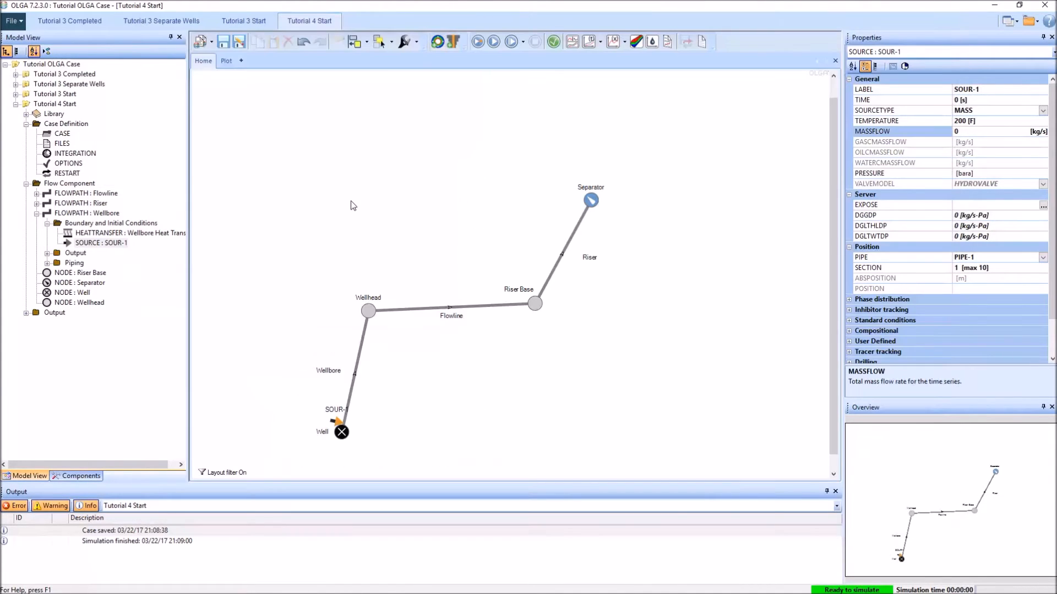
{"action": "left_click", "coordinate": [478, 46]}
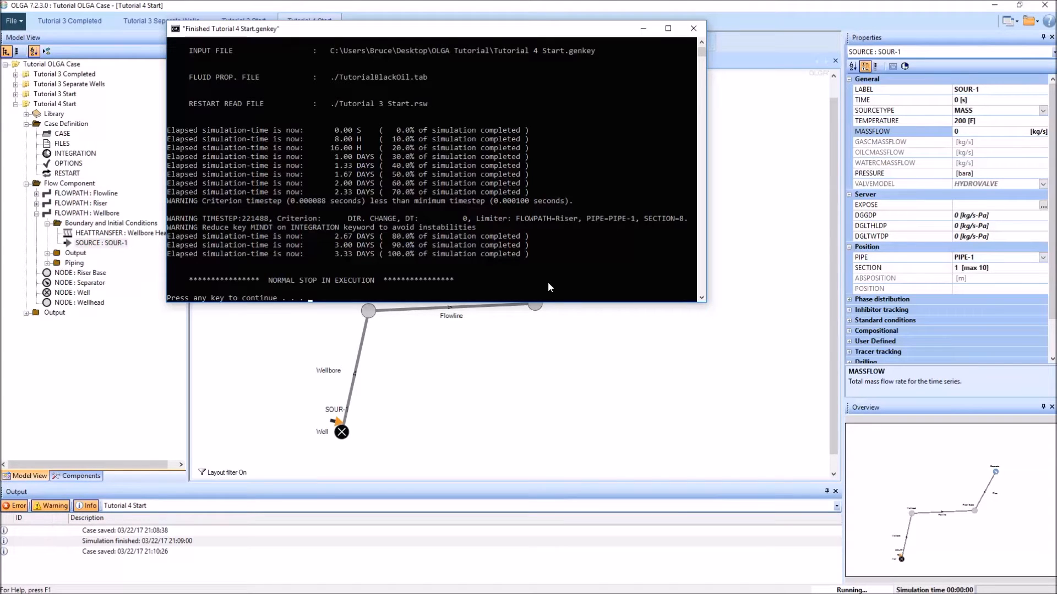
{"action": "key", "text": "Return"}
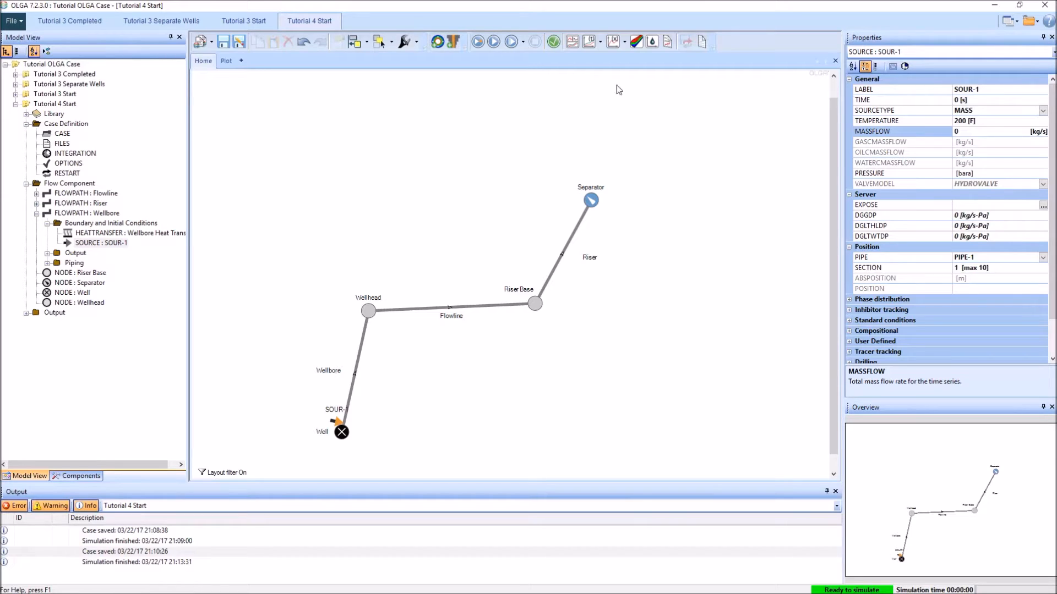
- Create a profile plot of gas volume flow QG, total liquid volume flow QLT and pressure PT for the Flowline branch only
{"action": "left_click", "coordinate": [609, 45]}
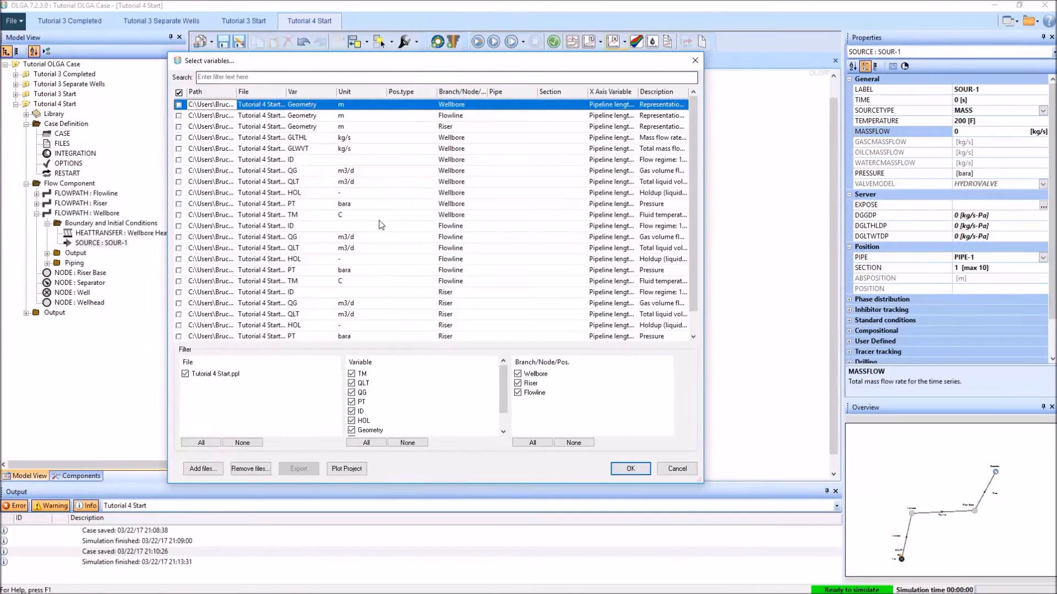
{"action": "left_click", "coordinate": [518, 383]}
{"action": "left_click", "coordinate": [517, 373]}
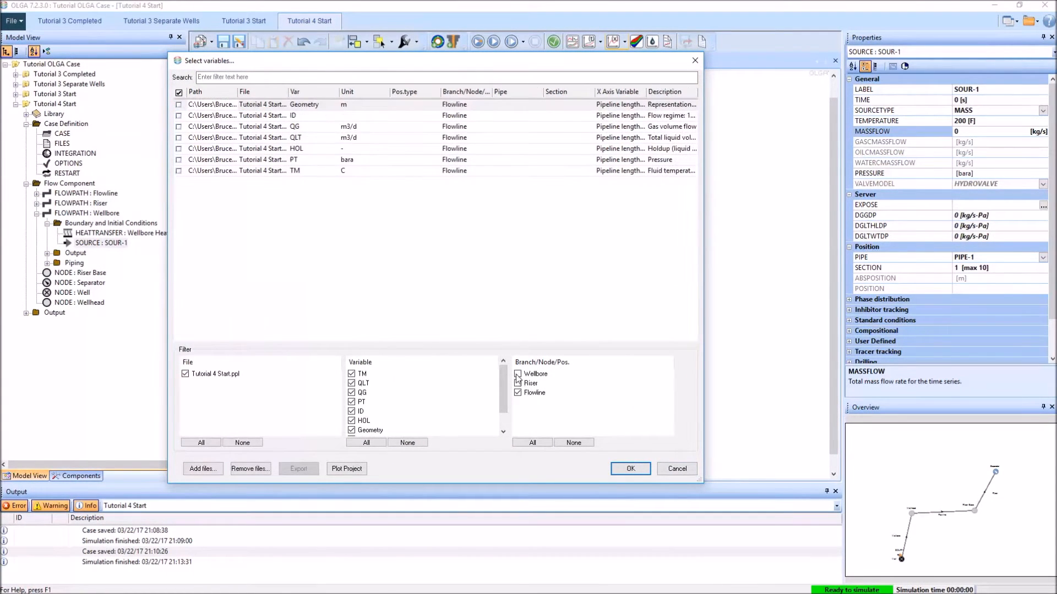
{"action": "left_click", "coordinate": [178, 126]}
{"action": "left_click", "coordinate": [178, 137]}
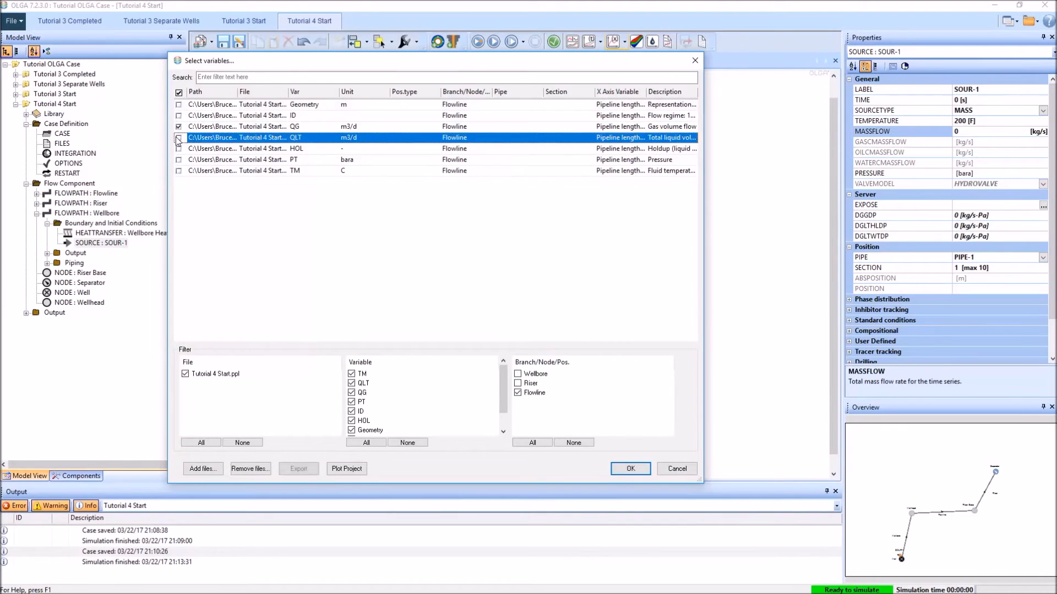
{"action": "left_click", "coordinate": [178, 159]}
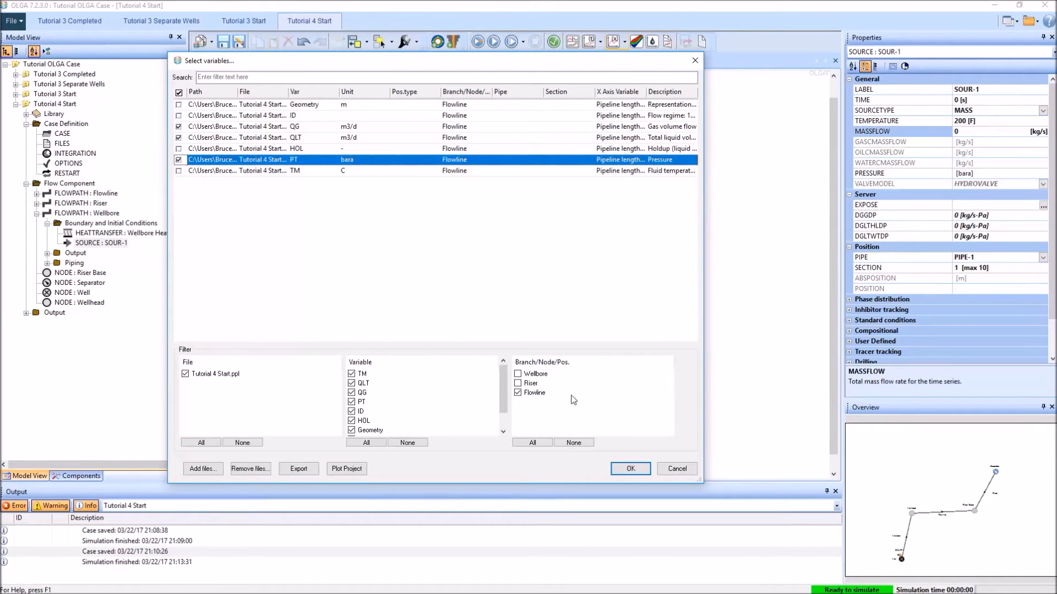
{"action": "left_click", "coordinate": [630, 469]}
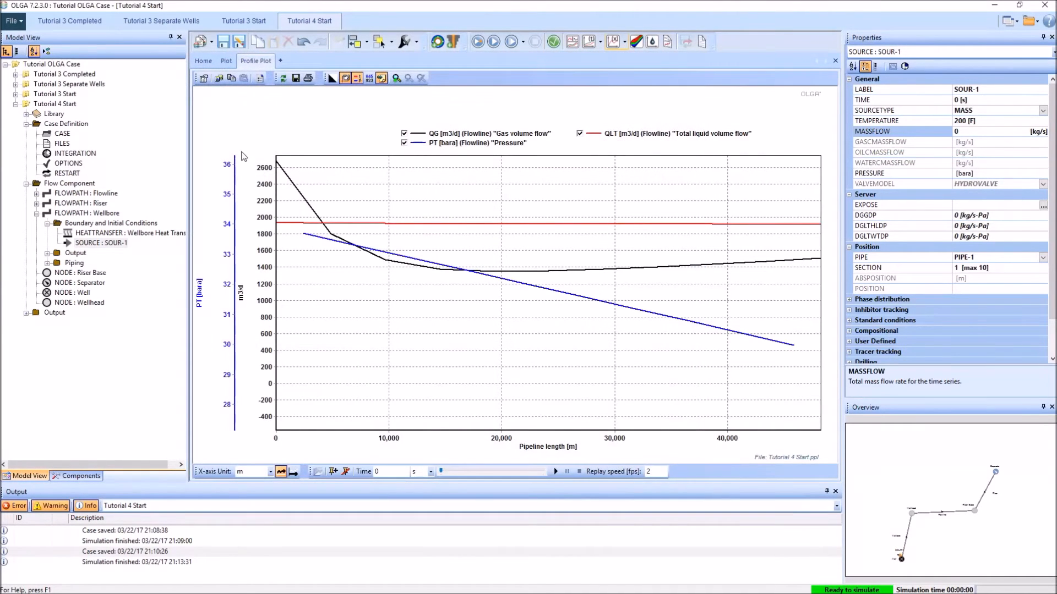
- Examine how the flowline gas flow, liquid flow and pressure profiles change over the simulated time, and return to the network diagram
{"action": "left_click", "coordinate": [458, 472]}
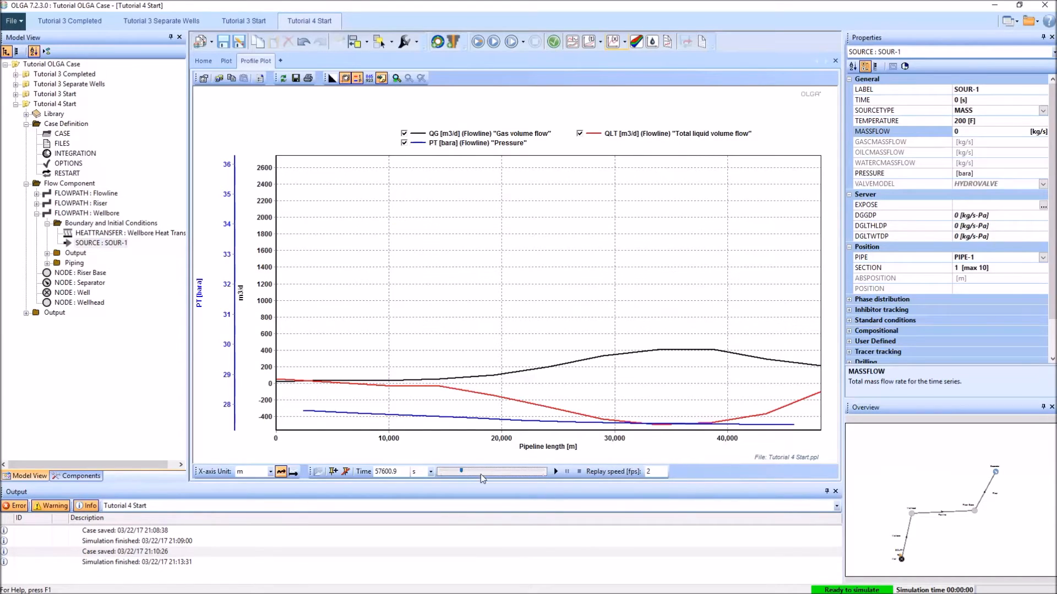
{"action": "left_click", "coordinate": [487, 472]}
{"action": "left_click", "coordinate": [501, 472]}
{"action": "left_click", "coordinate": [520, 472]}
{"action": "left_click", "coordinate": [540, 472]}
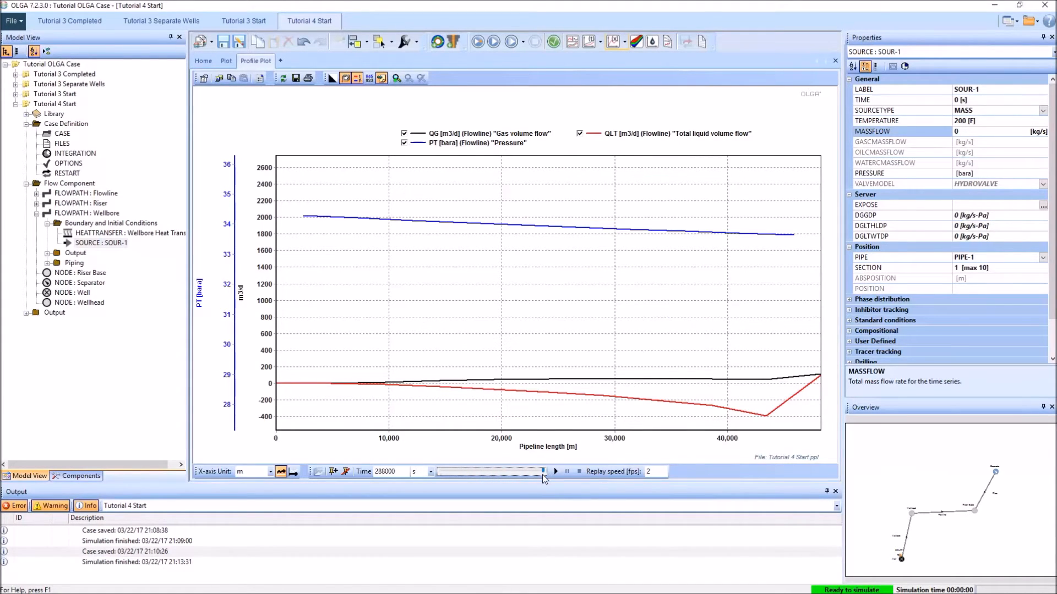
{"action": "left_click", "coordinate": [523, 472]}
{"action": "left_click", "coordinate": [473, 473]}
{"action": "left_click", "coordinate": [522, 471]}
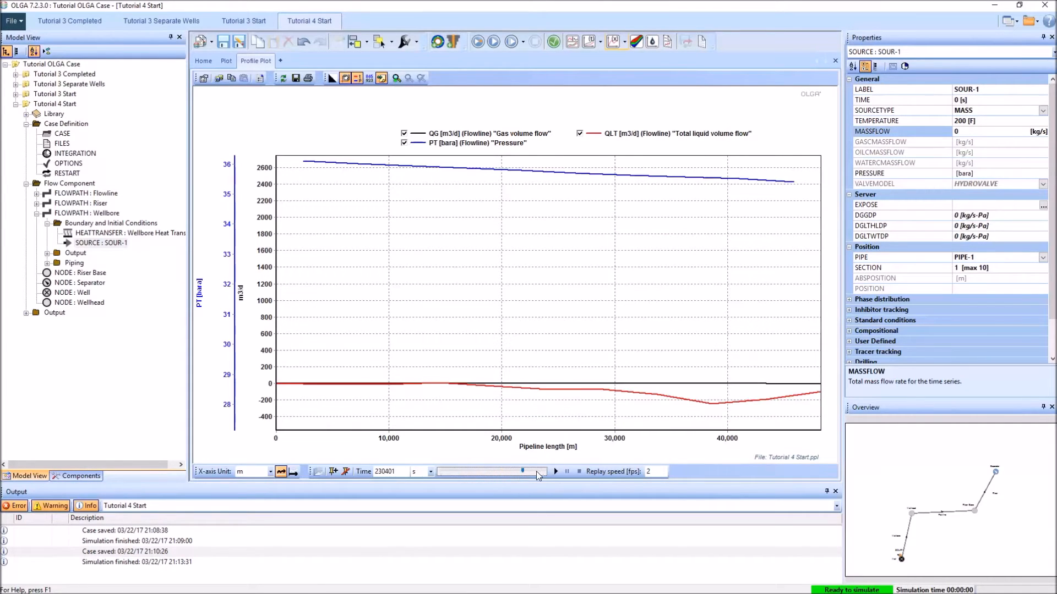
{"action": "left_click", "coordinate": [546, 471]}
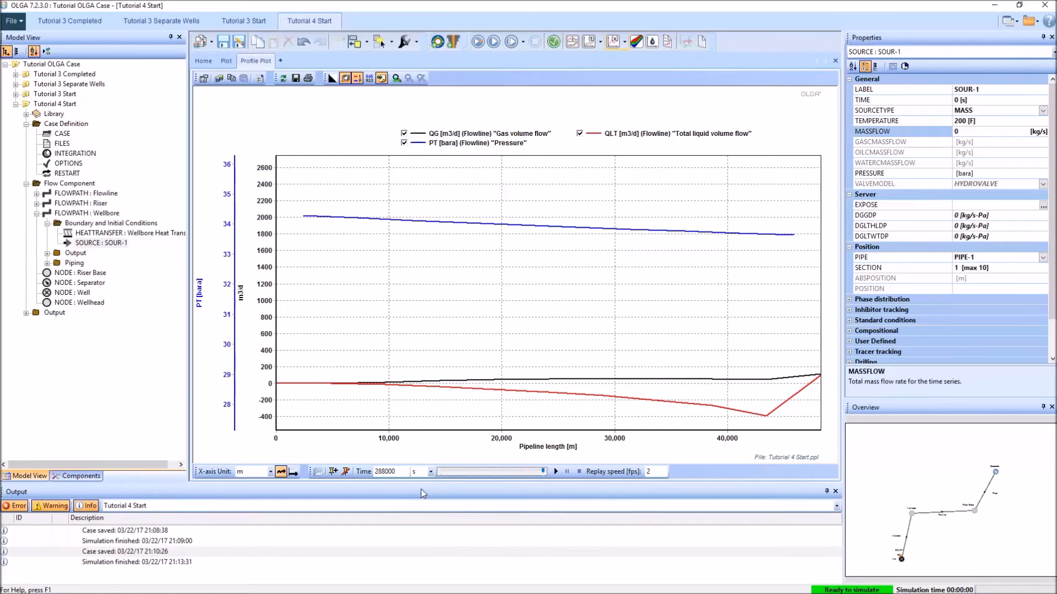
{"action": "left_click", "coordinate": [204, 62]}
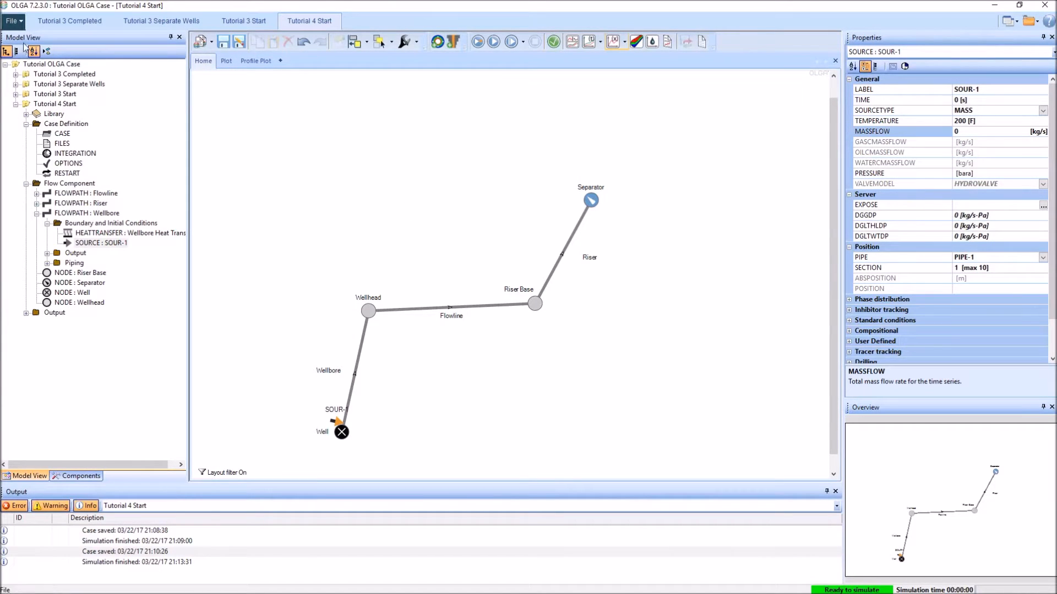
- Duplicate the Tutorial 4 Start case under the file name Tutorial 4 Restart
{"action": "left_click", "coordinate": [213, 43]}
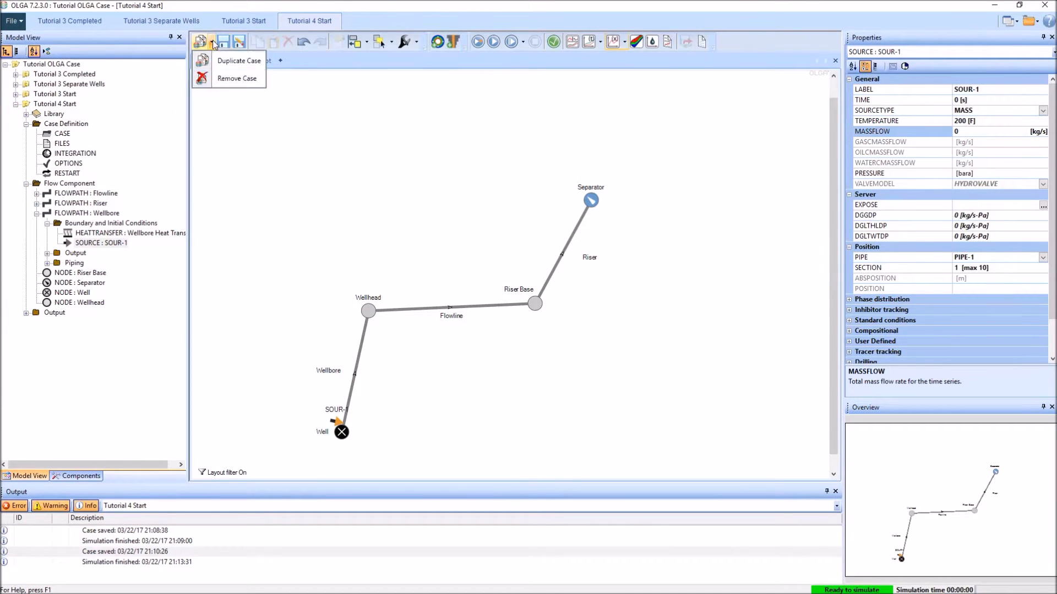
{"action": "left_click", "coordinate": [240, 62]}
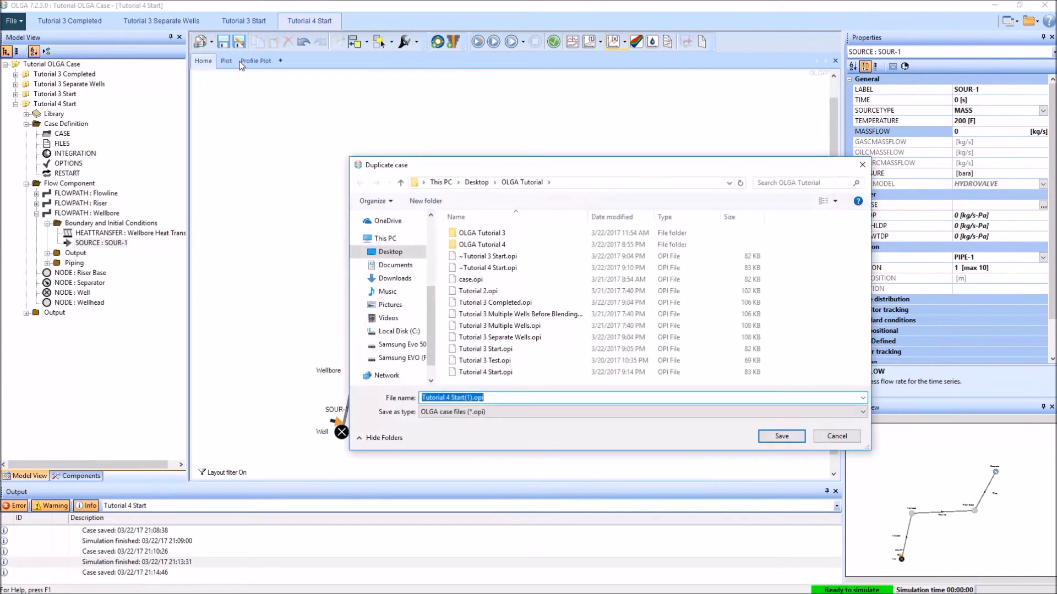
{"action": "left_click", "coordinate": [471, 397]}
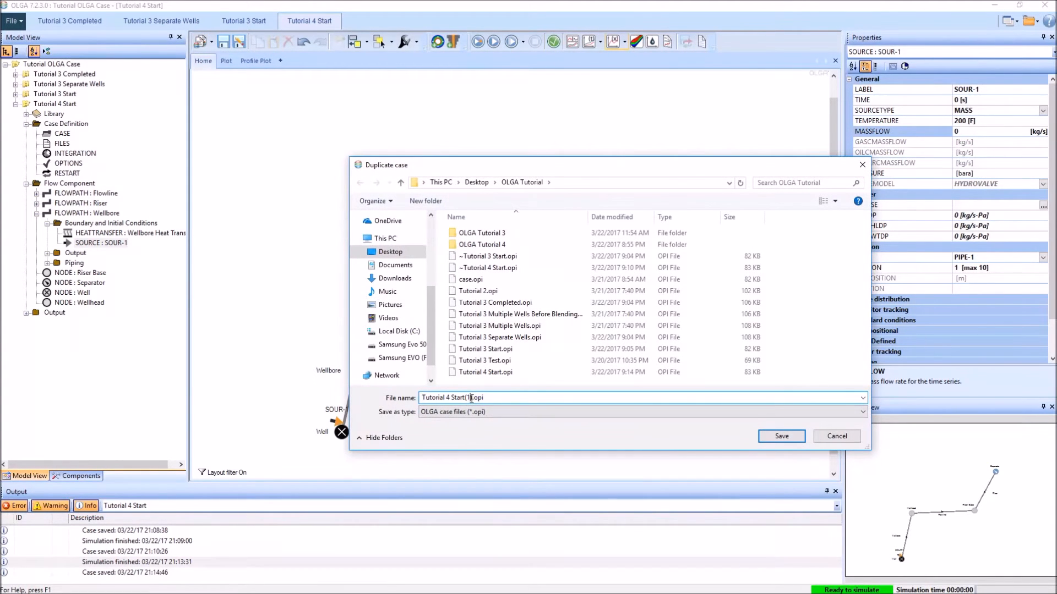
{"action": "key", "text": "shift+Left"}
{"action": "key", "text": "shift+Left"}
{"action": "key", "text": "shift+Left"}
{"action": "key", "text": "shift+Left"}
{"action": "key", "text": "shift+Left"}
{"action": "key", "text": "shift+Left"}
{"action": "key", "text": "shift+Left"}
{"action": "key", "text": "shift+Left"}
{"action": "type", "text": "Restart"}
{"action": "left_click", "coordinate": [776, 438]}
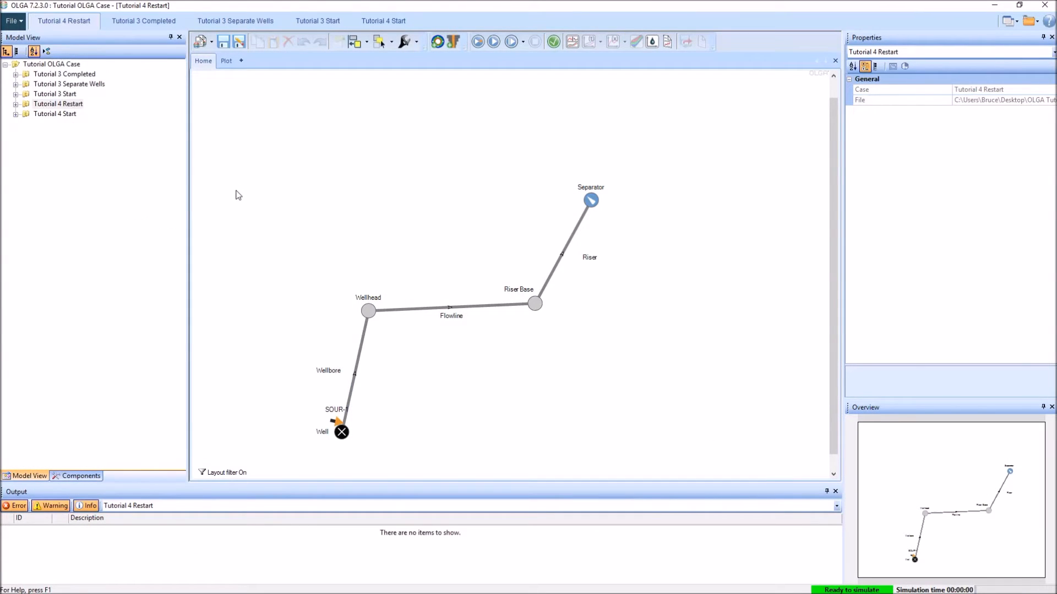
- Save the original Tutorial 4 Start case under the new name Tutorial 4 Shut Down
{"action": "left_click", "coordinate": [376, 25]}
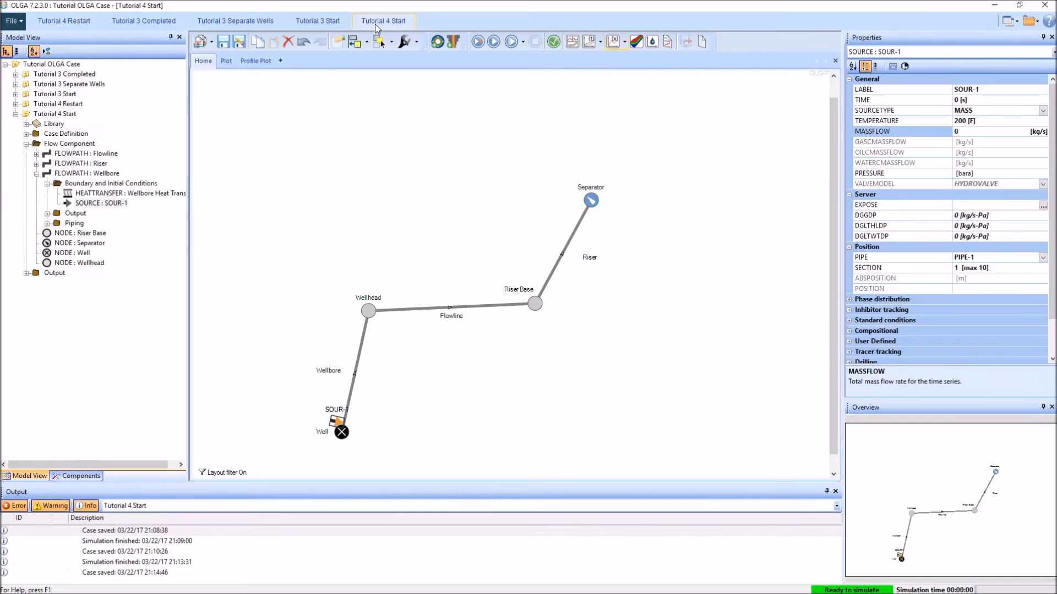
{"action": "left_click", "coordinate": [244, 48]}
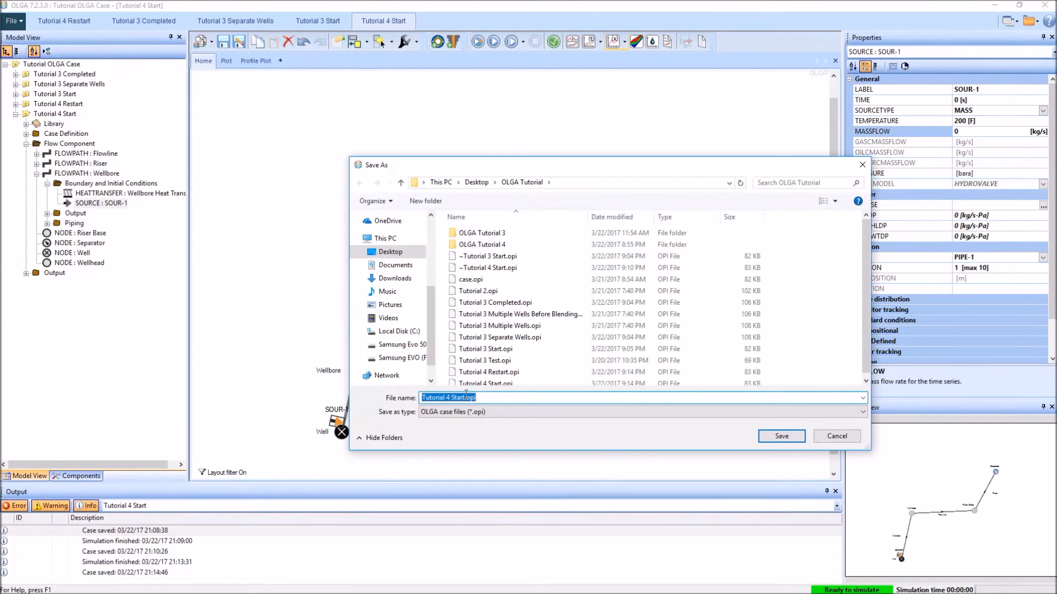
{"action": "left_click", "coordinate": [465, 395]}
{"action": "type", "text": "hut down"}
{"action": "key", "text": "BackSpace"}
{"action": "key", "text": "BackSpace"}
{"action": "key", "text": "BackSpace"}
{"action": "key", "text": "BackSpace"}
{"action": "type", "text": "Down"}
{"action": "key", "text": "Return"}
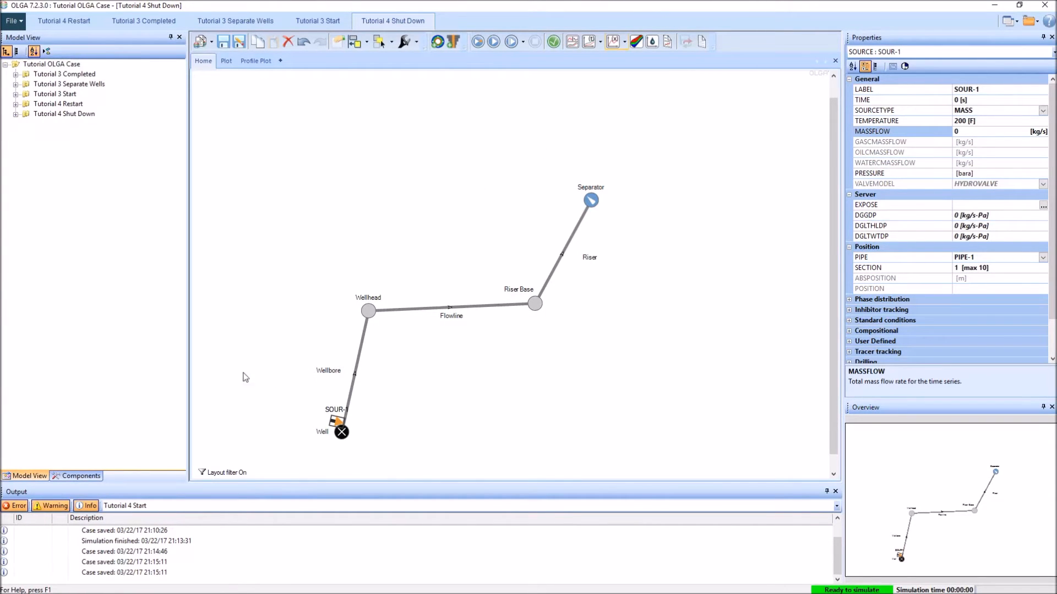
- In the Tutorial 4 Restart case definition, set the restart file to Tutorial 4 Shut Down.rsw
{"action": "left_click", "coordinate": [79, 25]}
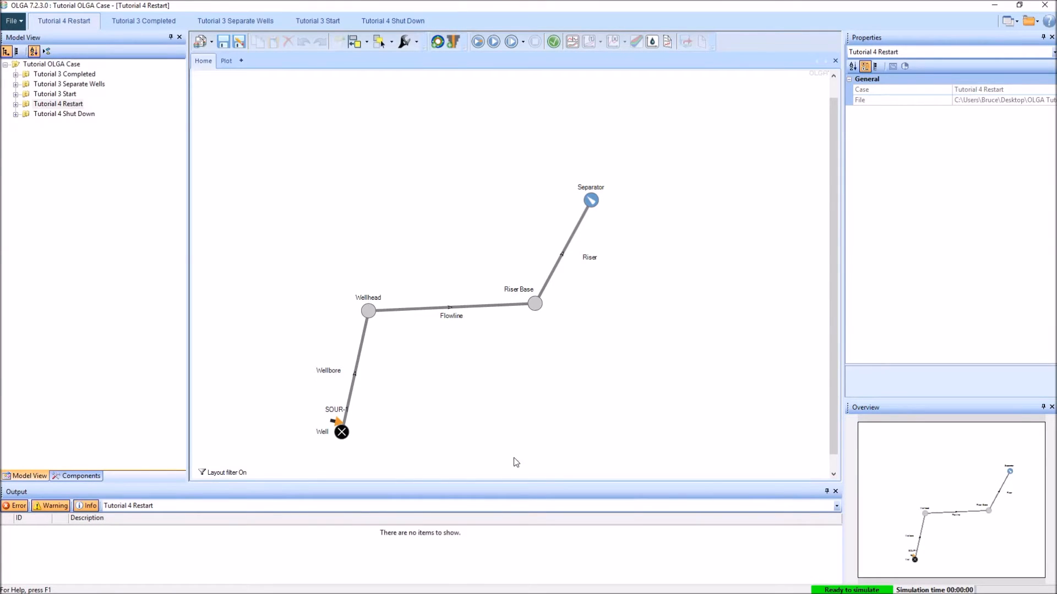
{"action": "left_click", "coordinate": [16, 104]}
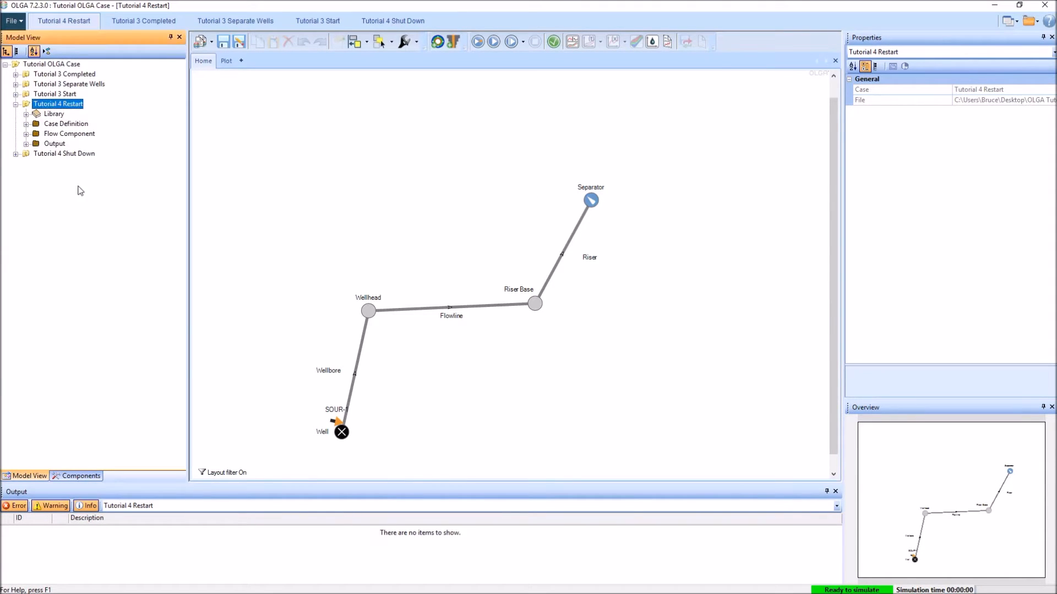
{"action": "left_click", "coordinate": [27, 125]}
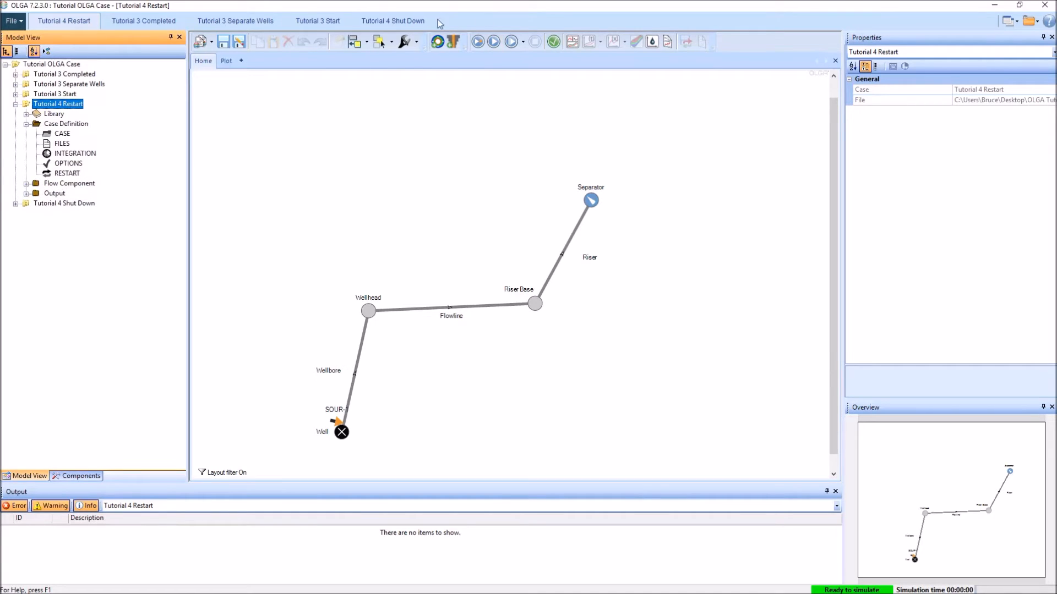
{"action": "left_click", "coordinate": [67, 174]}
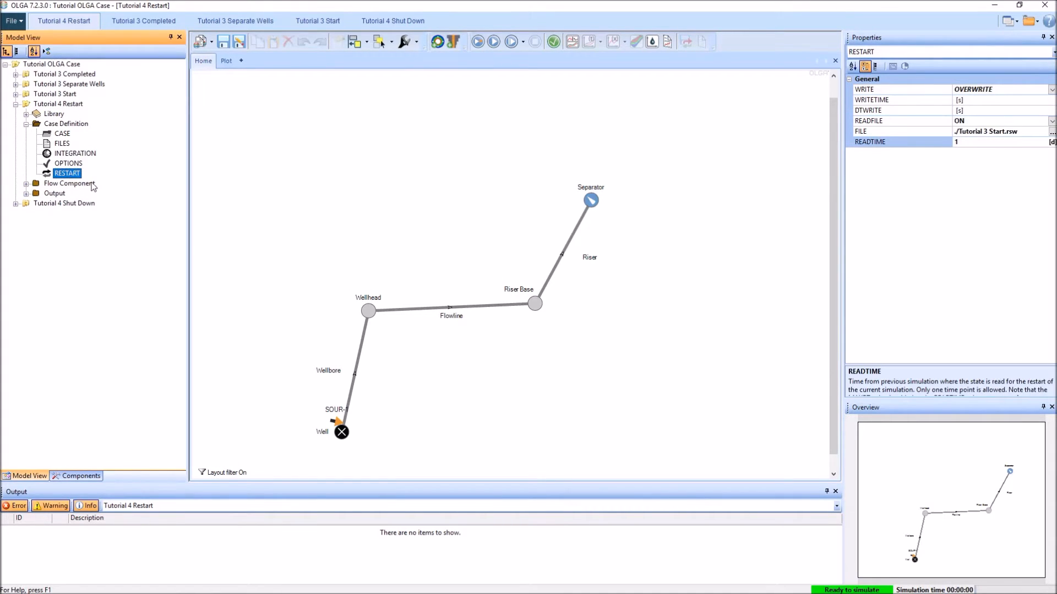
{"action": "left_click", "coordinate": [1052, 132]}
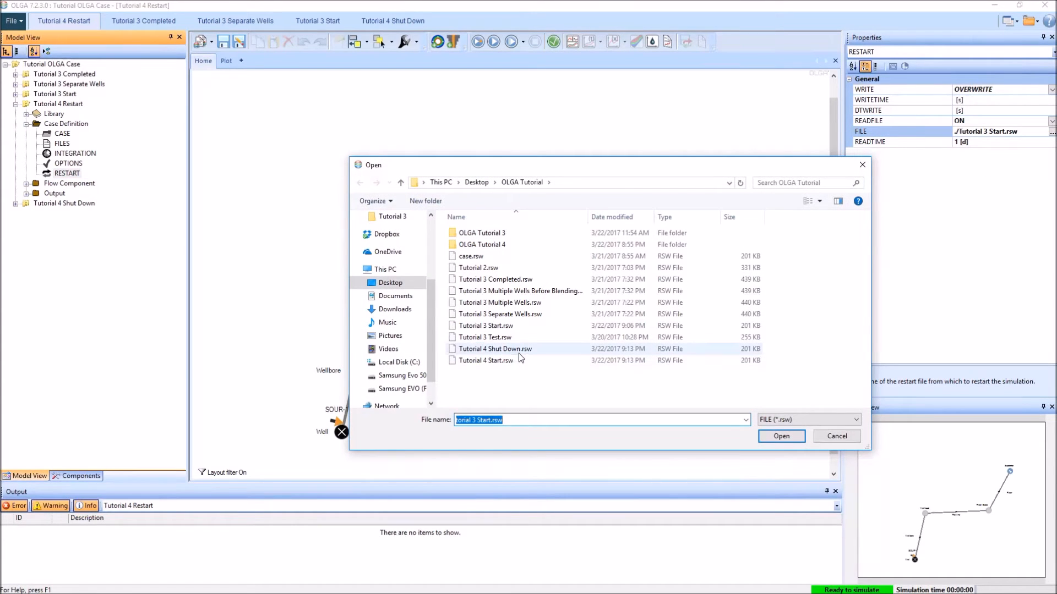
{"action": "left_click", "coordinate": [478, 350]}
{"action": "left_click", "coordinate": [793, 437]}
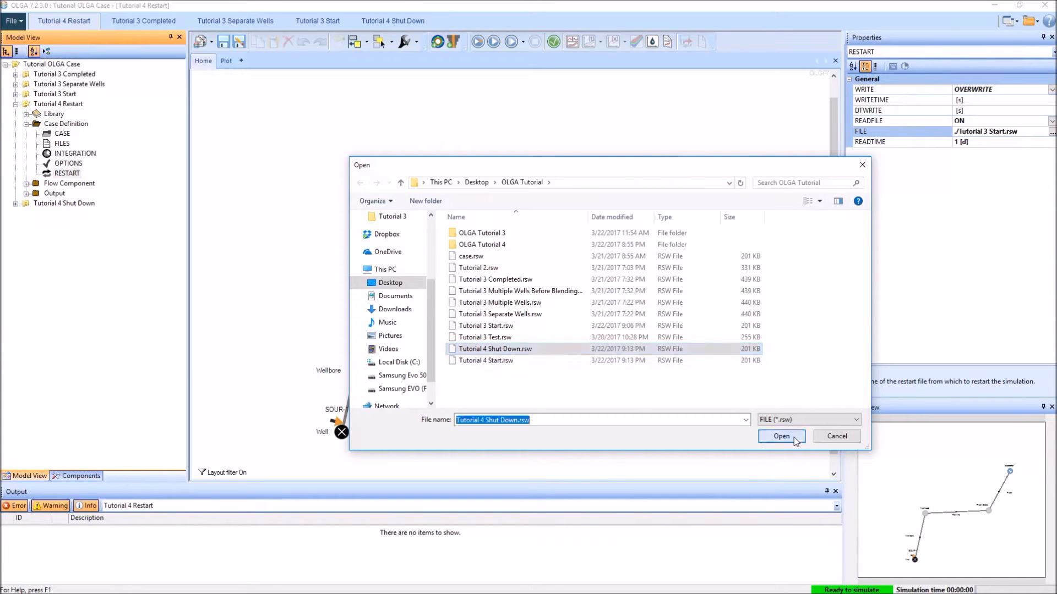
- Set the restart read time to 80 h and check the end time in the integration settings
{"action": "left_click", "coordinate": [980, 142]}
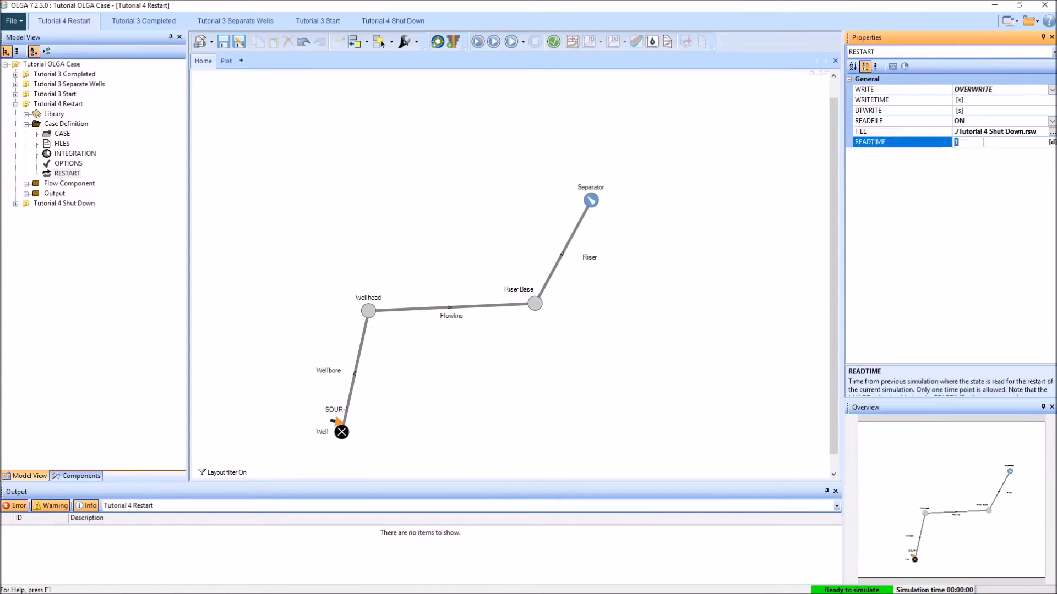
{"action": "type", "text": "80"}
{"action": "left_click", "coordinate": [1051, 144]}
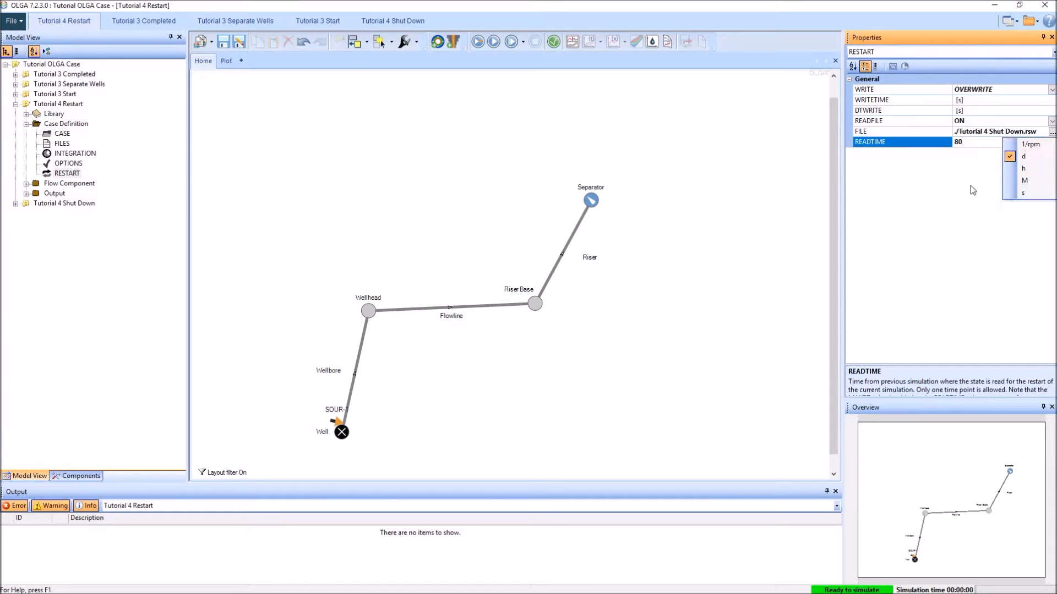
{"action": "left_click", "coordinate": [1039, 171]}
{"action": "left_click", "coordinate": [388, 216]}
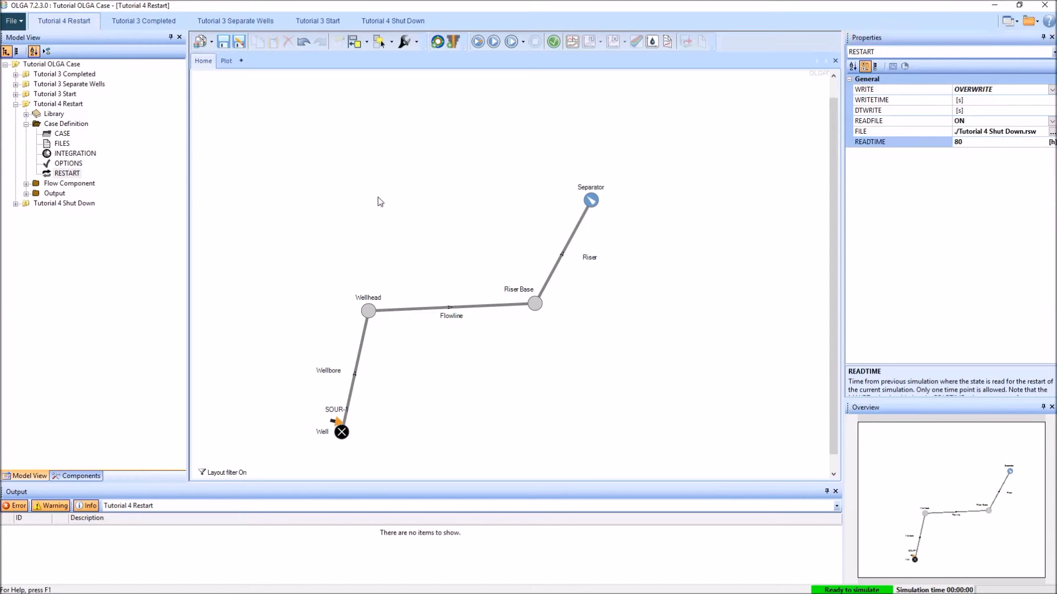
{"action": "left_click", "coordinate": [61, 172]}
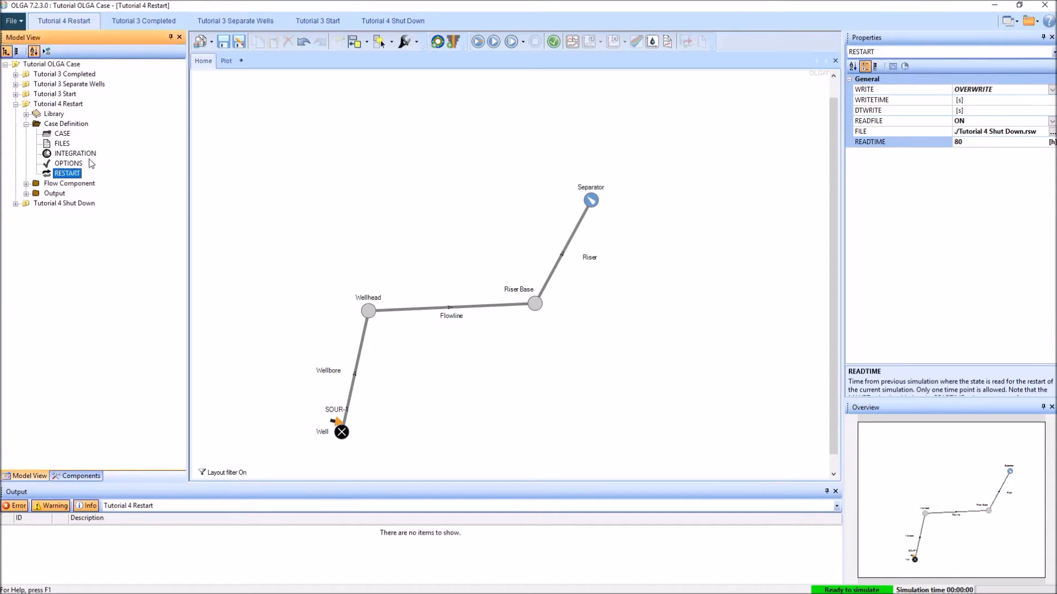
{"action": "left_click", "coordinate": [75, 153]}
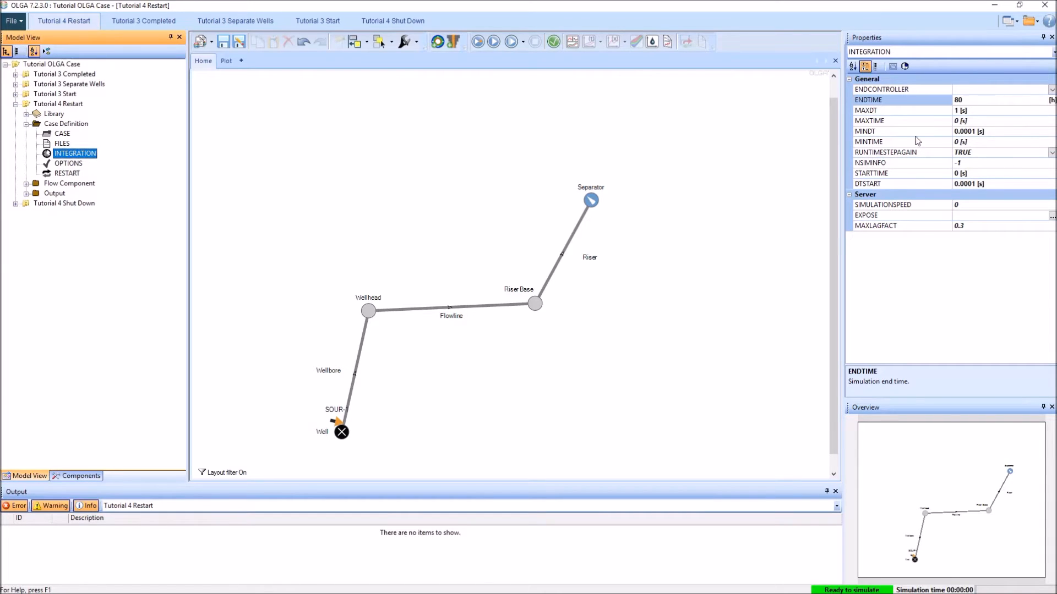
{"action": "left_click", "coordinate": [529, 425]}
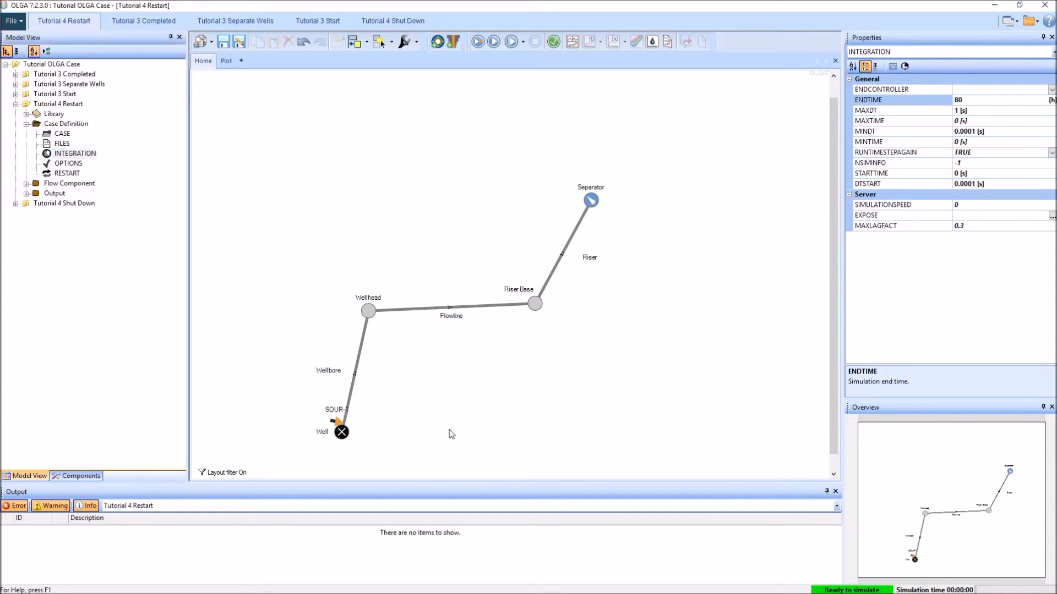
- Set the mass flow of the SOUR-1 source at the well to 20 kg/s
{"action": "left_click", "coordinate": [336, 421]}
{"action": "left_click", "coordinate": [975, 131]}
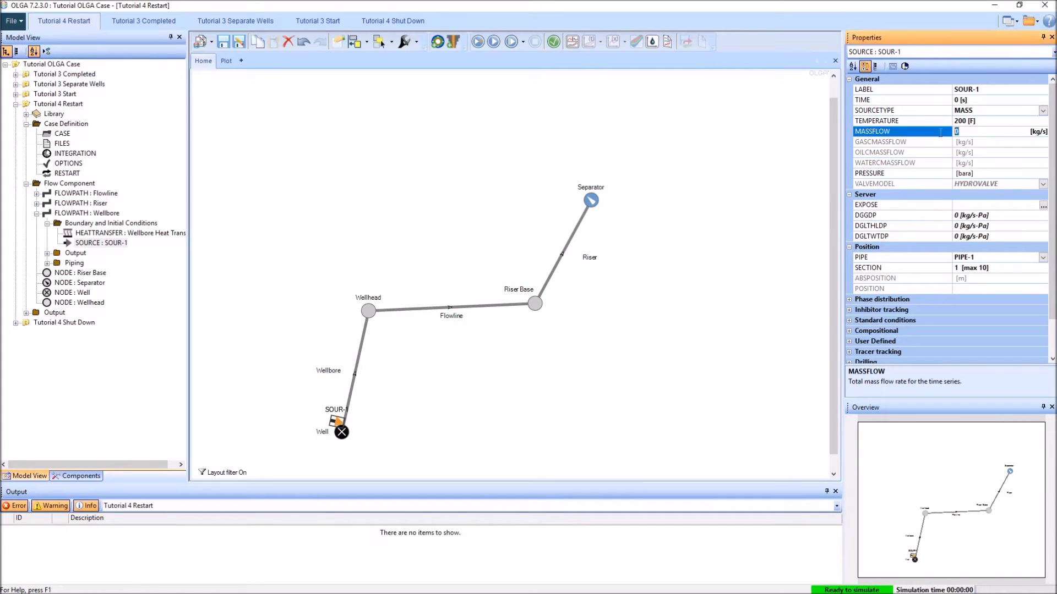
{"action": "type", "text": "2"}
{"action": "left_click", "coordinate": [506, 407]}
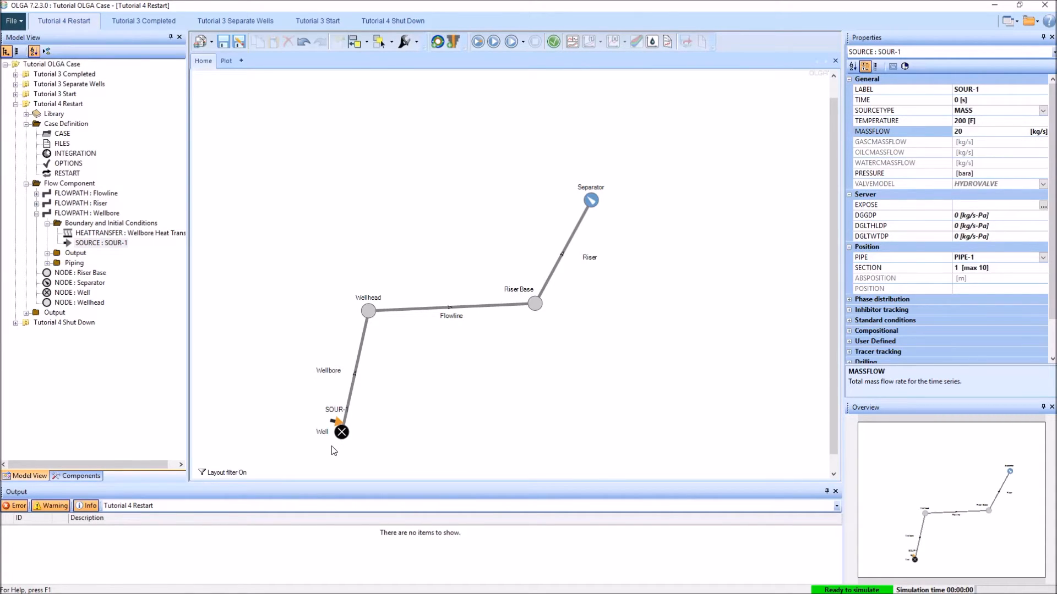
- Verify the Tutorial 4 Restart case, run its batch simulation to completion and dismiss the console window
{"action": "left_click", "coordinate": [553, 43]}
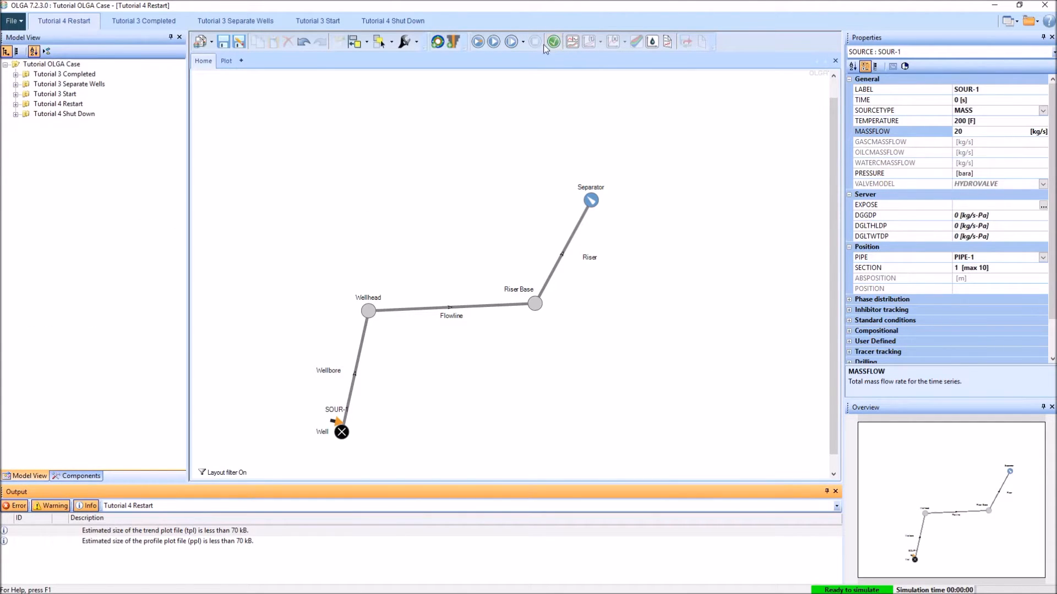
{"action": "left_click", "coordinate": [481, 47]}
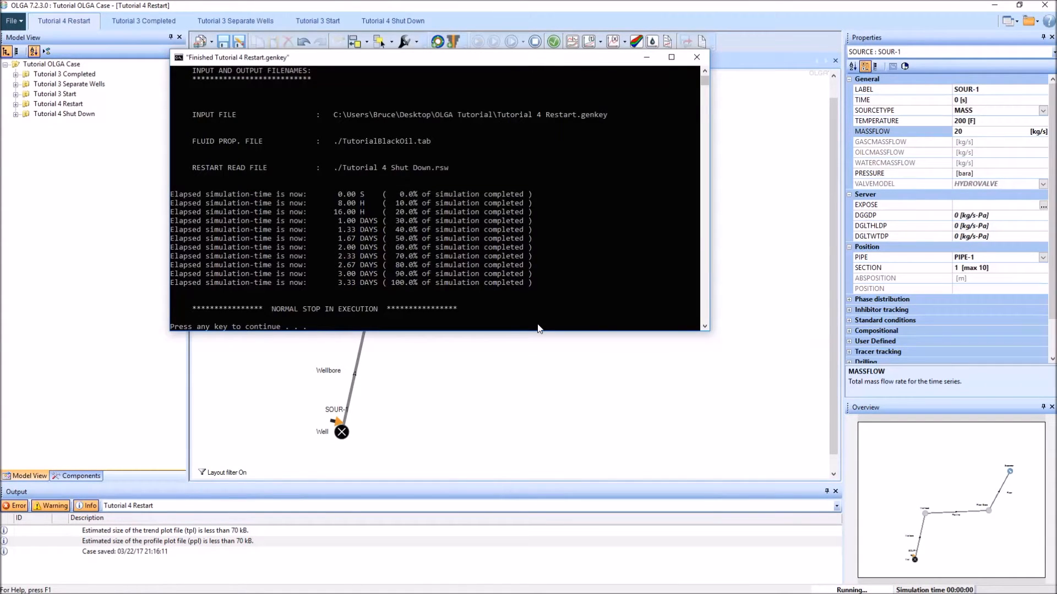
{"action": "key", "text": "Return"}
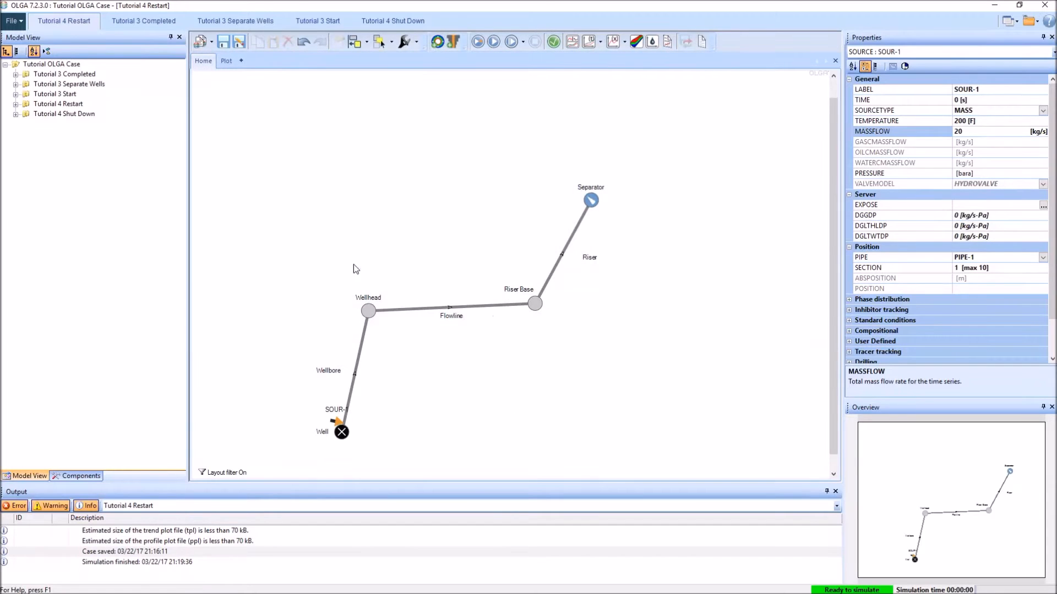
- Create a profile plot of QG, QLT, PT and fluid temperature TM for the Flowline branch only
{"action": "left_click", "coordinate": [612, 42]}
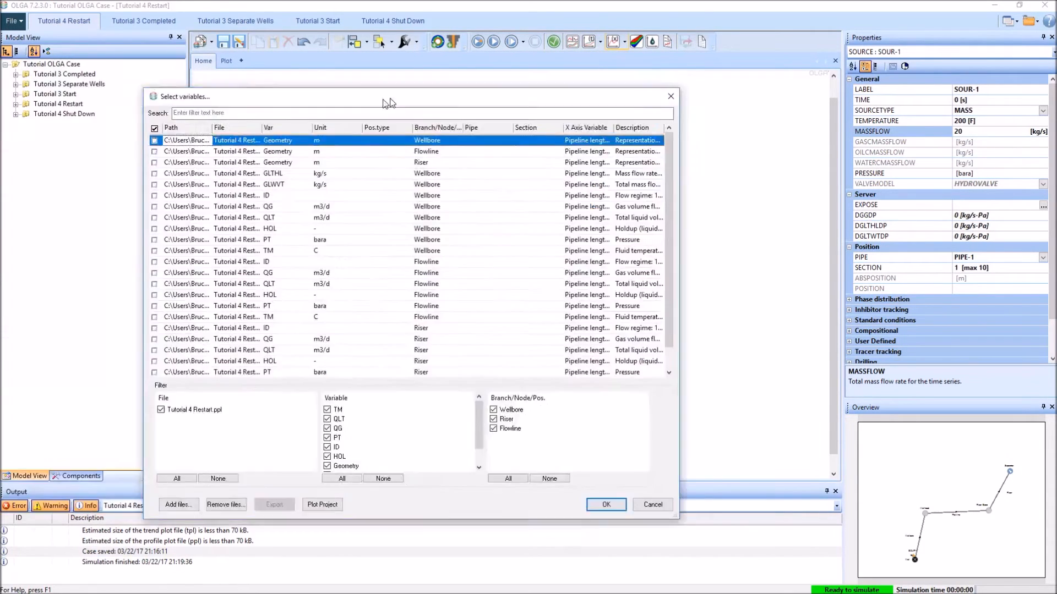
{"action": "left_click", "coordinate": [552, 405]}
{"action": "left_click", "coordinate": [552, 394]}
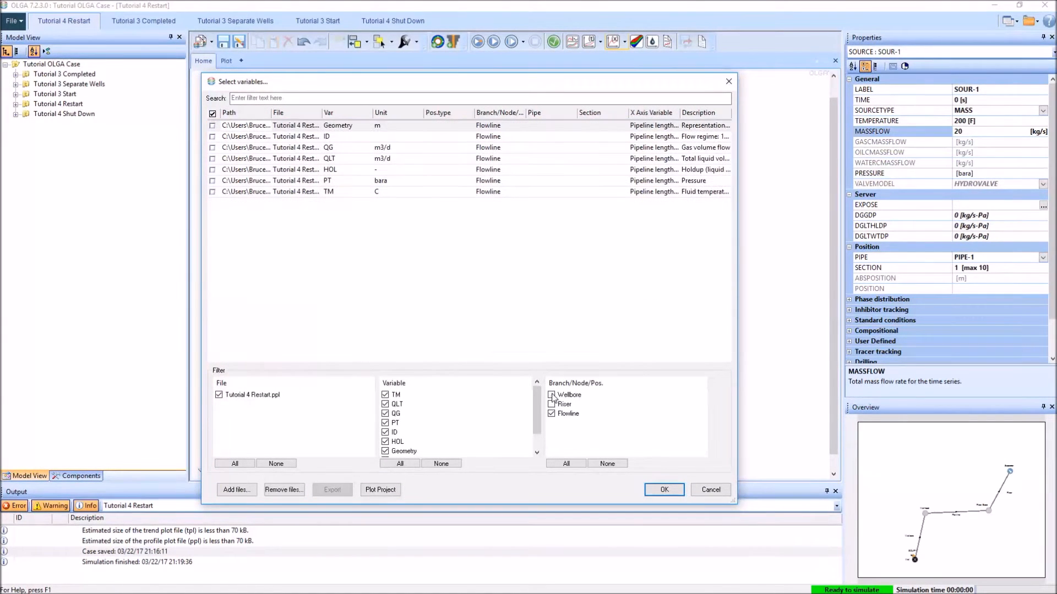
{"action": "left_click", "coordinate": [213, 148]}
{"action": "left_click", "coordinate": [213, 158]}
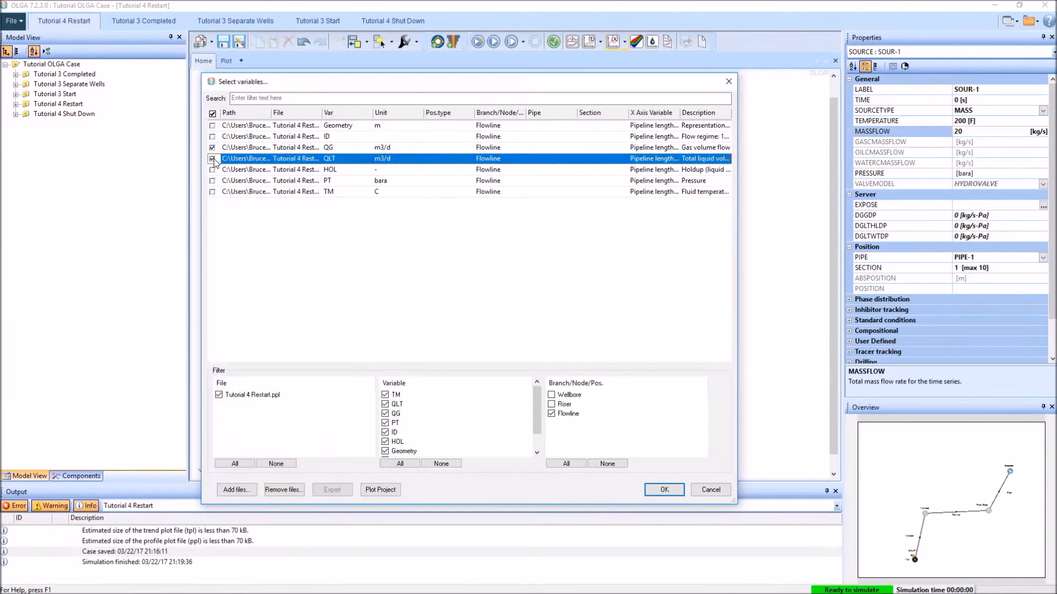
{"action": "left_click", "coordinate": [213, 192]}
{"action": "left_click", "coordinate": [212, 181]}
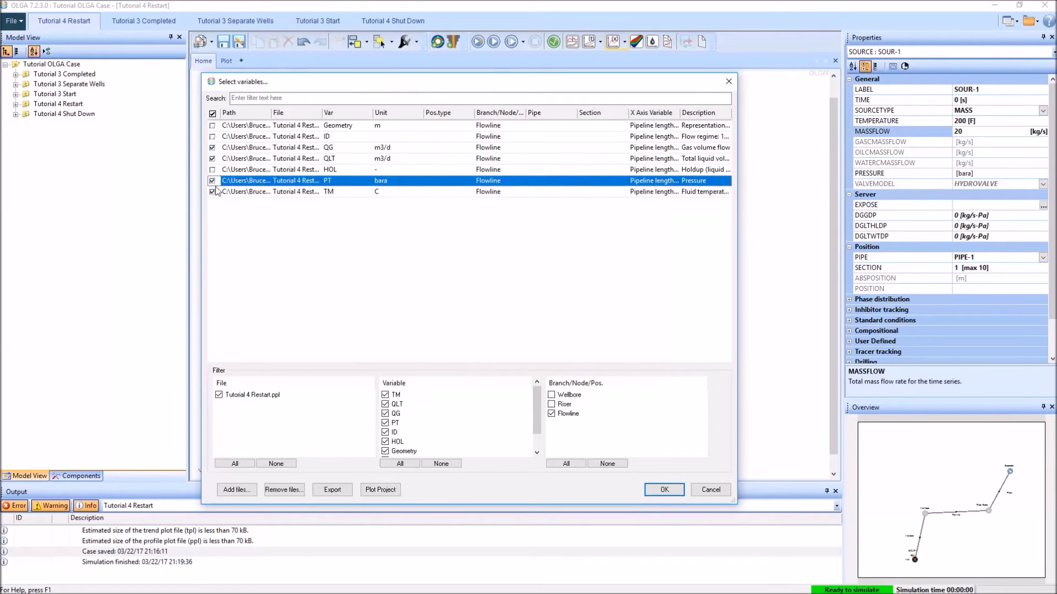
{"action": "left_click", "coordinate": [664, 490]}
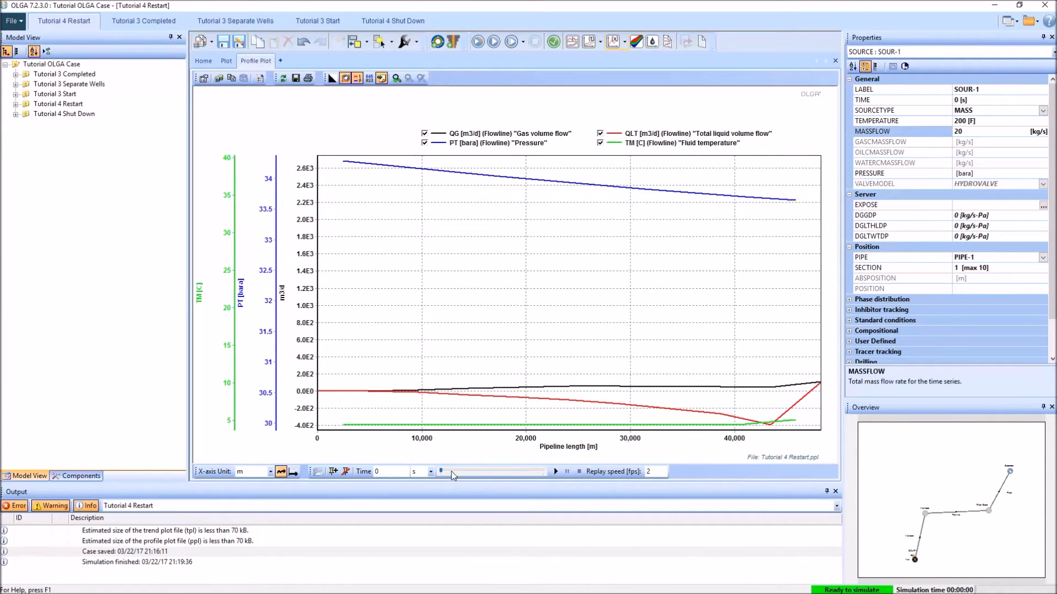
- Examine the flowline flow, pressure and temperature profiles through to the end of the simulated time, and return to the network diagram
{"action": "left_click_drag", "start_coordinate": [441, 472], "coordinate": [520, 473]}
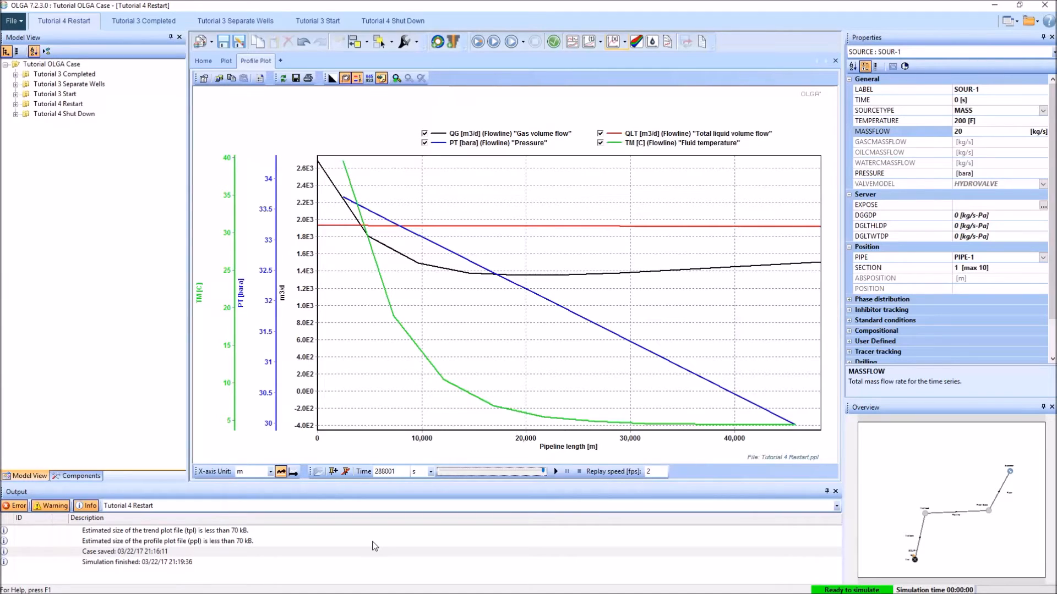
{"action": "left_click", "coordinate": [207, 63]}
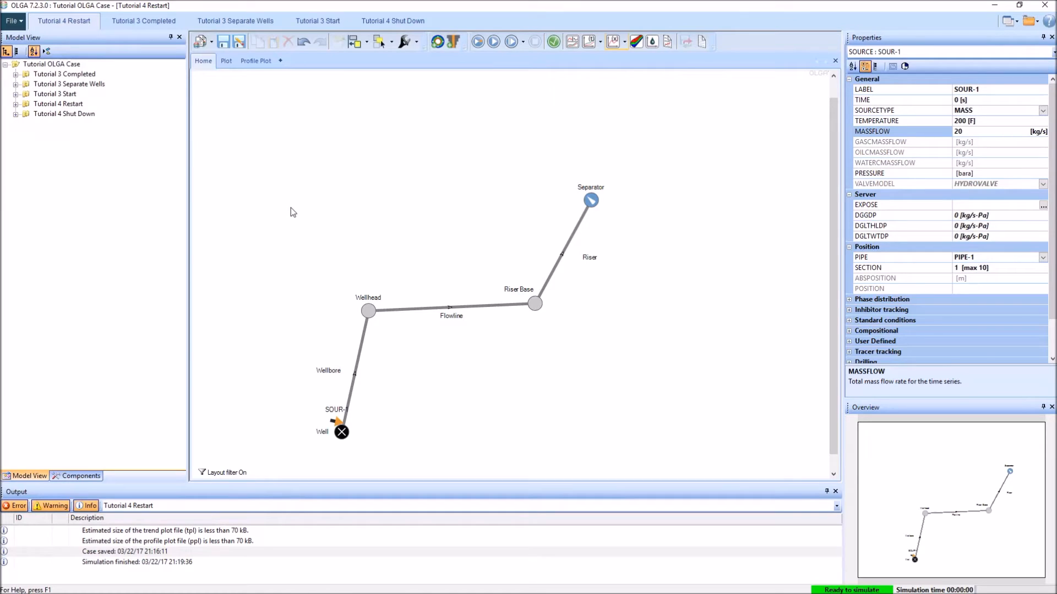
- Switch to the Tutorial 3 Completed case and review the pressure conditions of the Well B node
{"action": "left_click", "coordinate": [141, 22]}
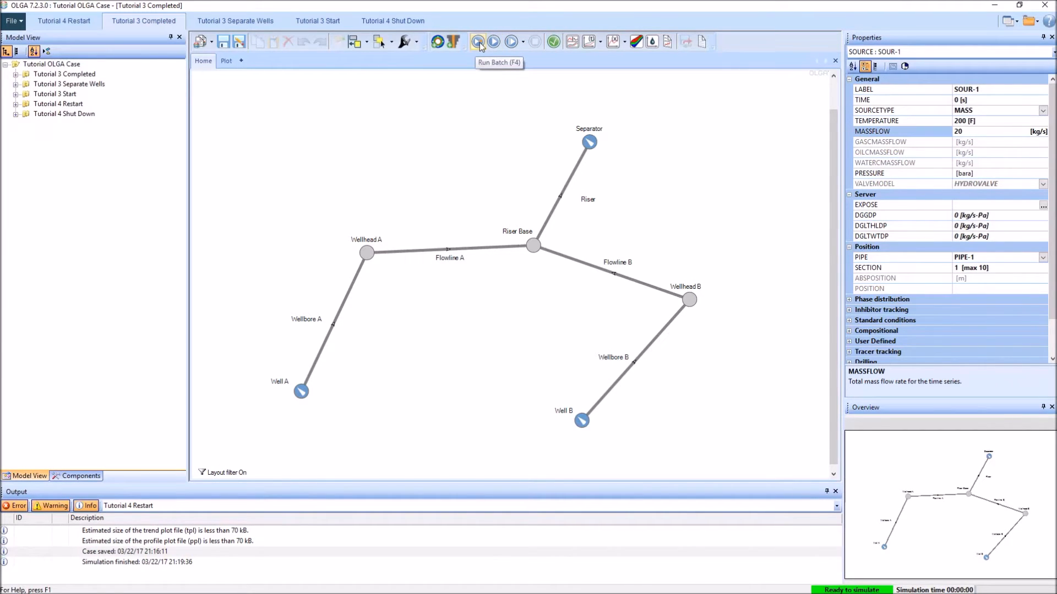
{"action": "left_click", "coordinate": [579, 423]}
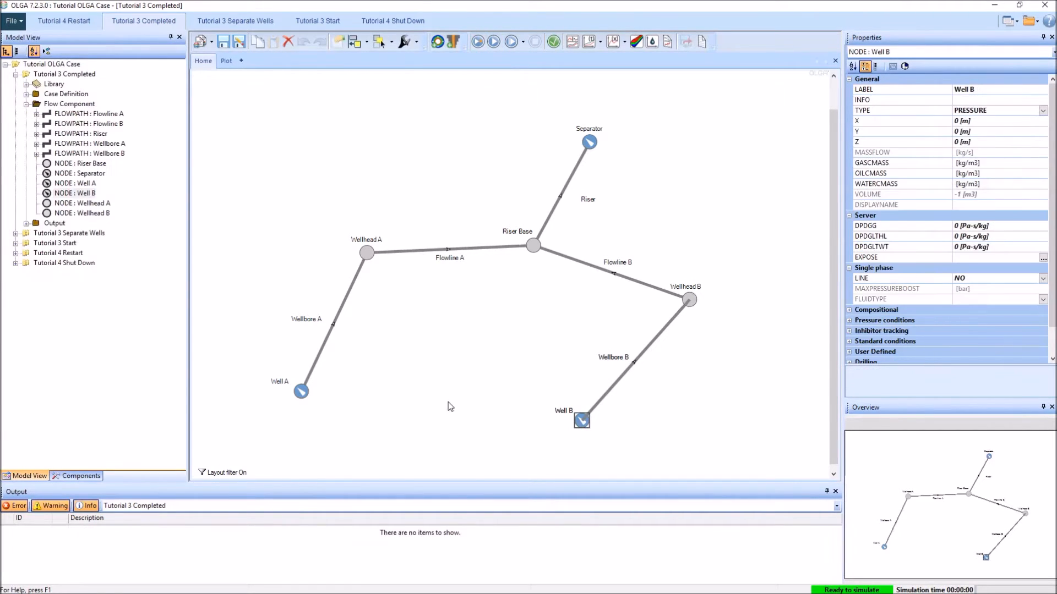
{"action": "left_click", "coordinate": [849, 322]}
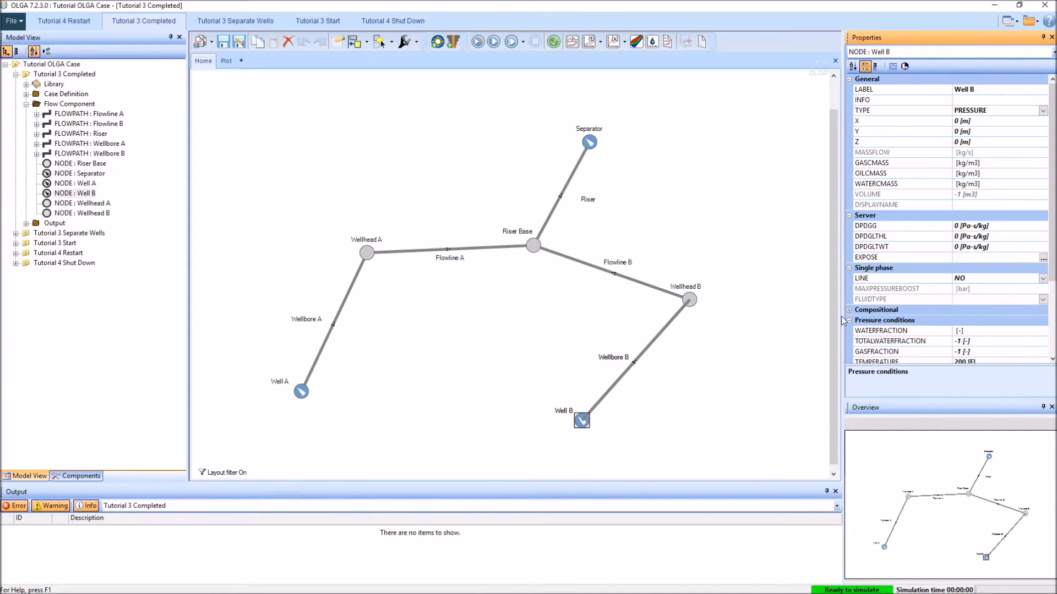
{"action": "scroll", "coordinate": [971, 341], "scroll_direction": "down", "scroll_amount": 3}
{"action": "left_click", "coordinate": [337, 152]}
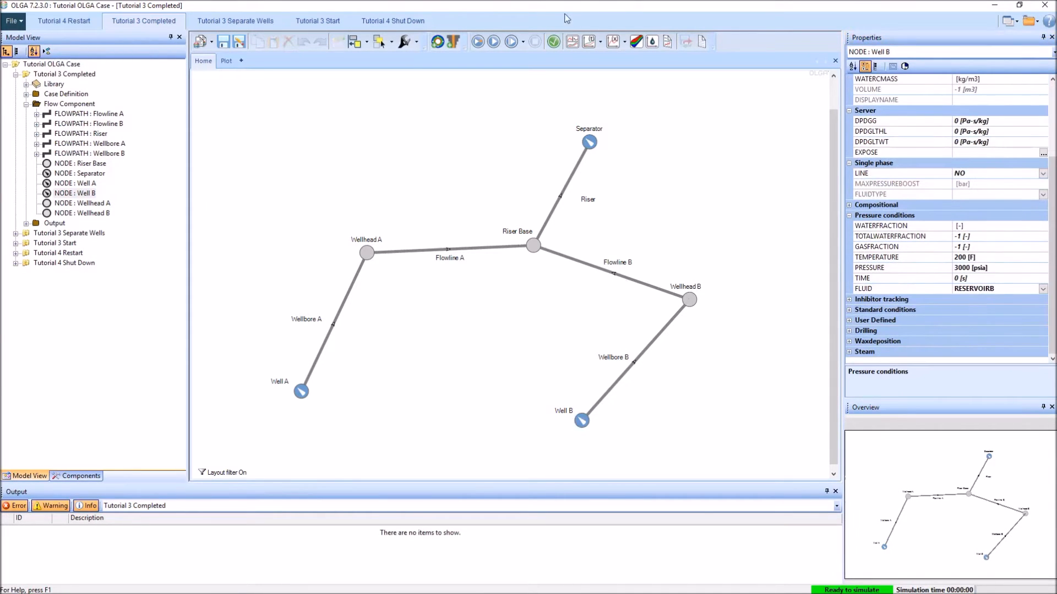
- Run the Tutorial 3 Completed batch simulation to completion and dismiss its console window
{"action": "left_click", "coordinate": [479, 45]}
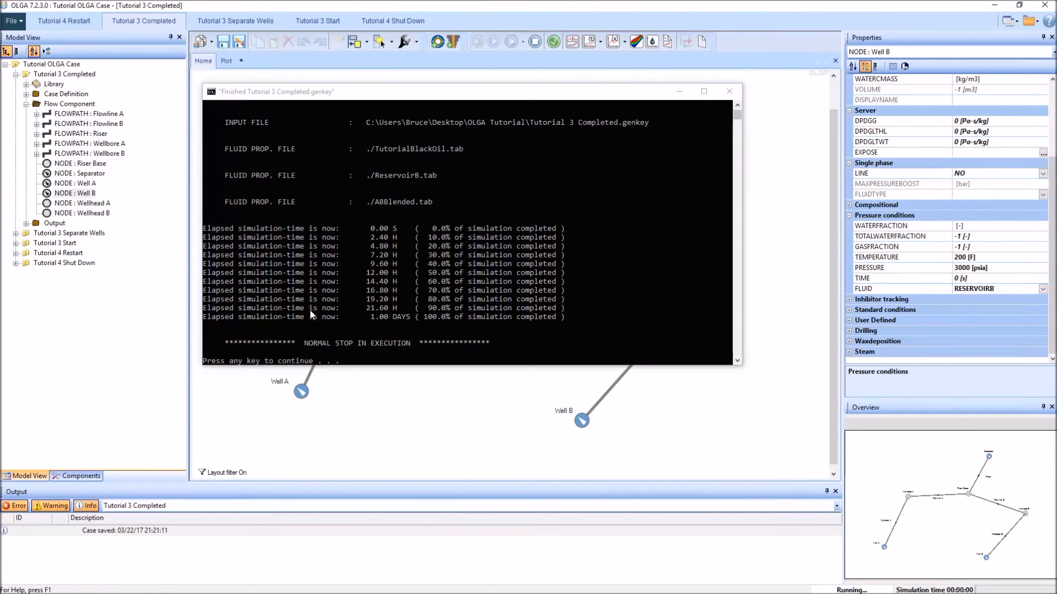
{"action": "left_click", "coordinate": [553, 340]}
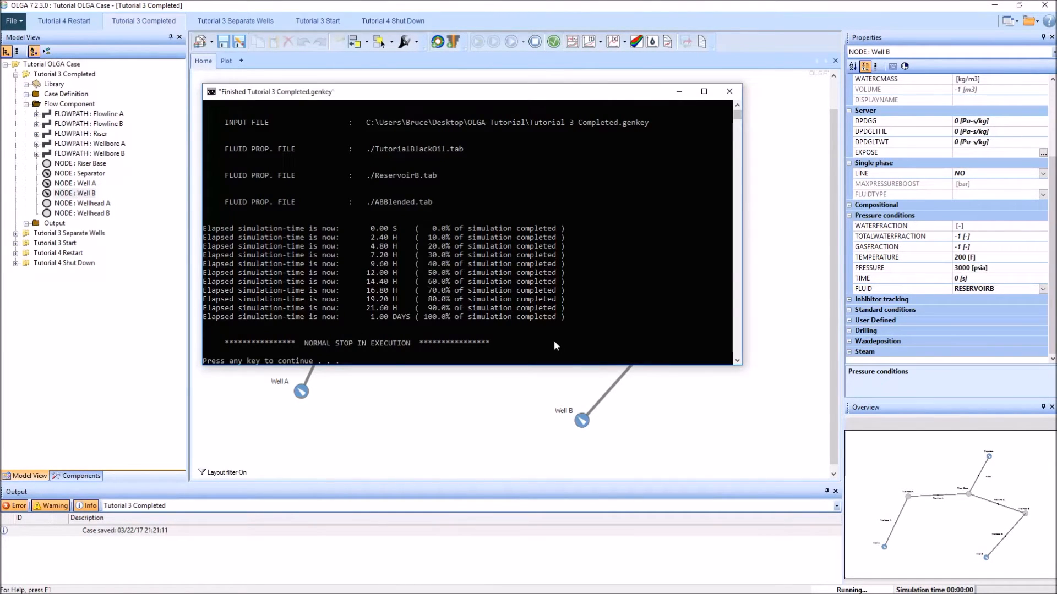
{"action": "key", "text": "Return"}
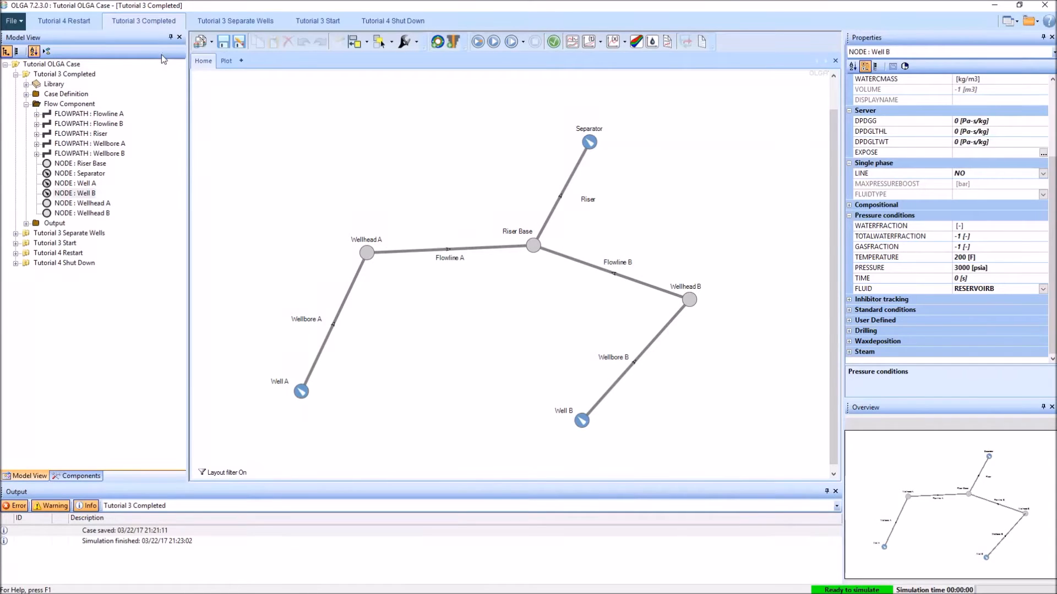
- Duplicate the Tutorial 3 Completed case and save the copy as Tutorial 4 Advanced Shut down
{"action": "left_click", "coordinate": [212, 42]}
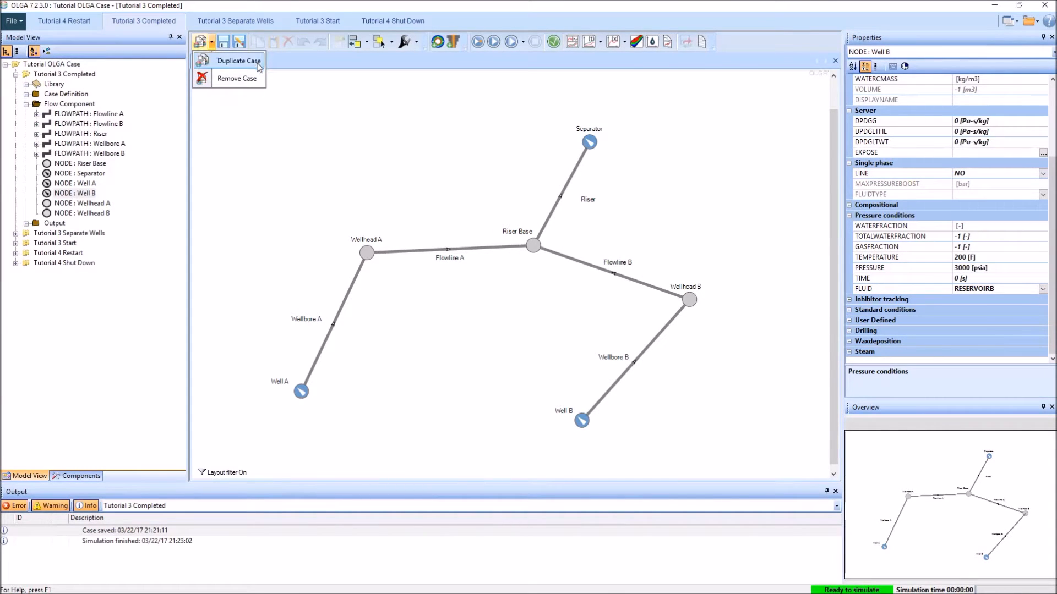
{"action": "left_click", "coordinate": [238, 61]}
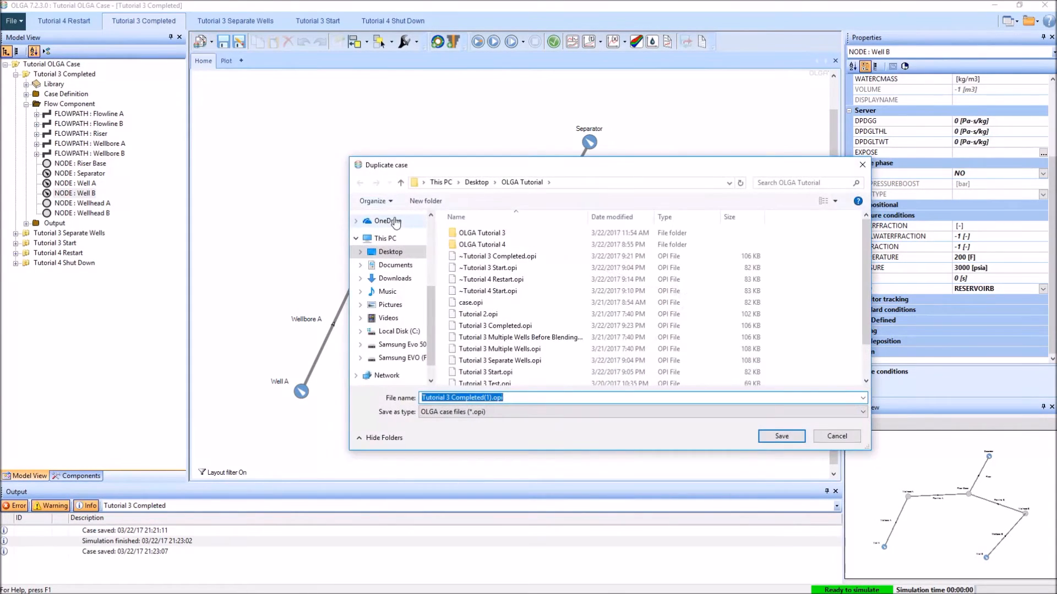
{"action": "type", "text": "Tutorial "}
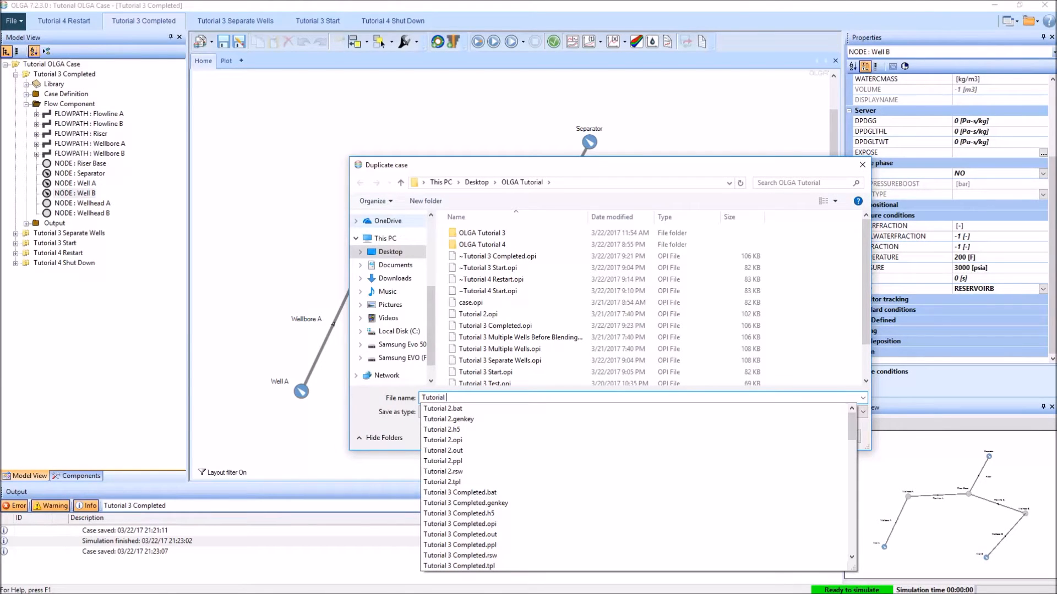
{"action": "type", "text": "4 Advanced Shut down"}
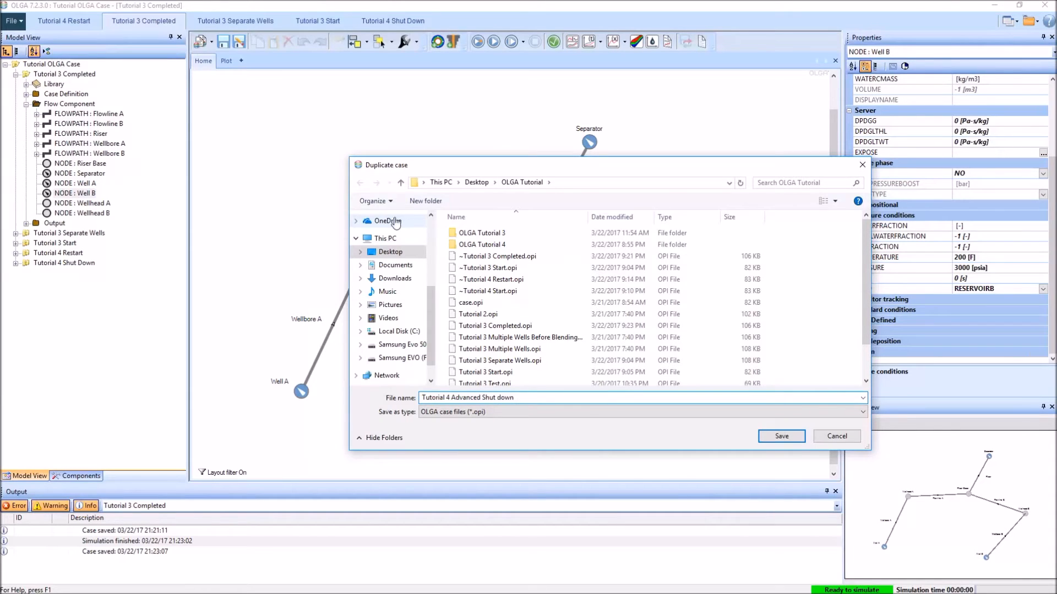
{"action": "key", "text": "Return"}
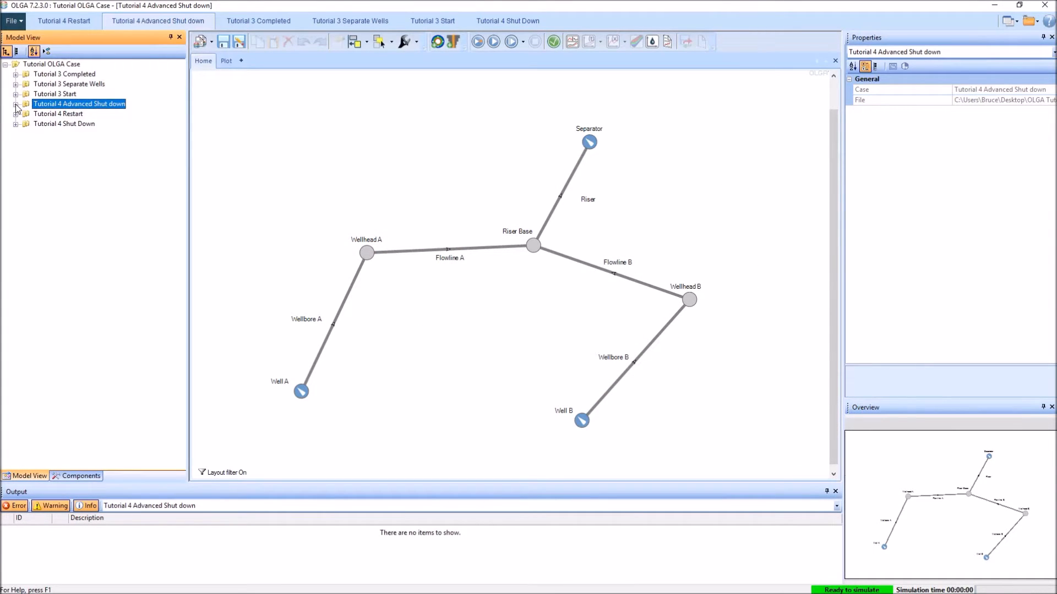
- Set STEADYSTATE to OFF in the case options of Tutorial 4 Advanced Shut down
{"action": "left_click", "coordinate": [14, 105]}
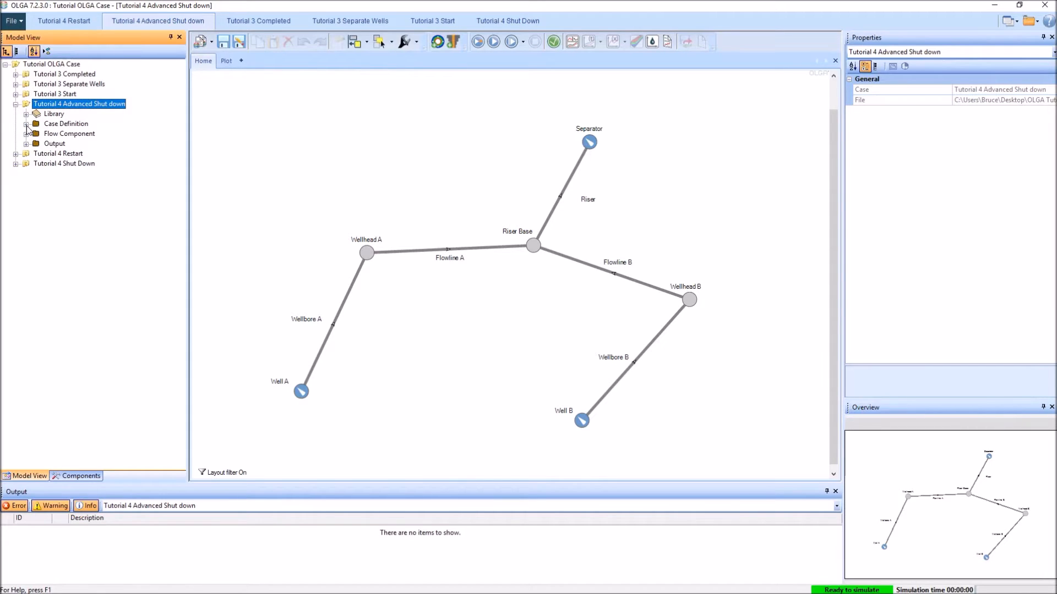
{"action": "left_click", "coordinate": [25, 123]}
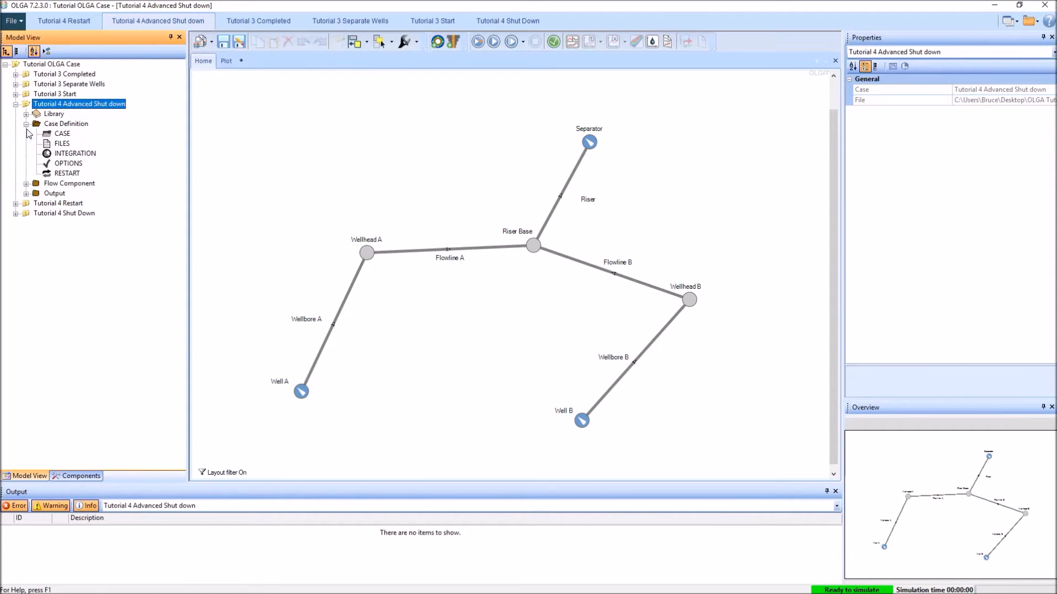
{"action": "left_click", "coordinate": [75, 165]}
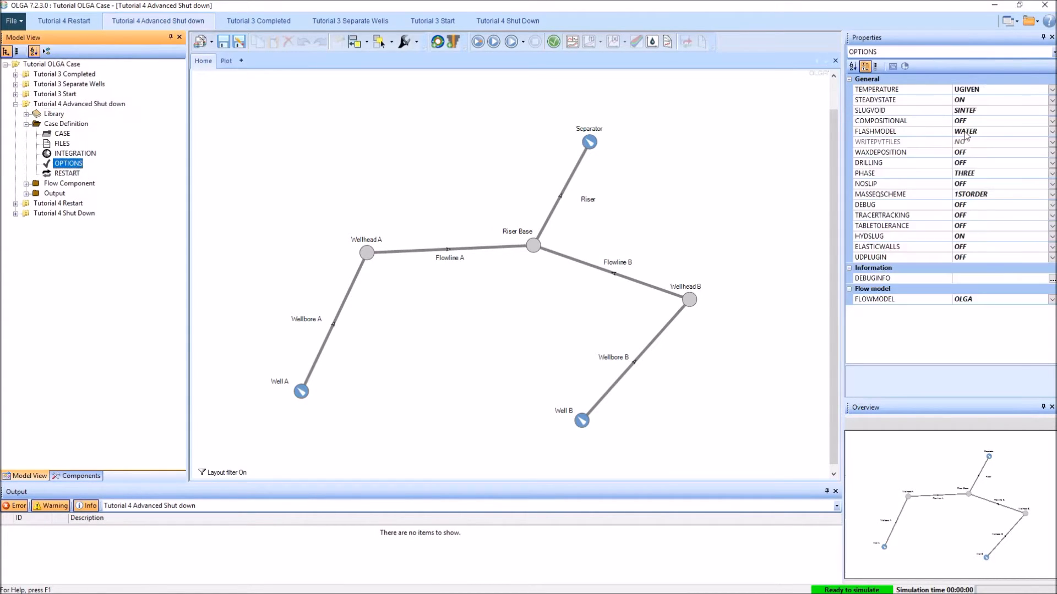
{"action": "left_click", "coordinate": [1052, 105]}
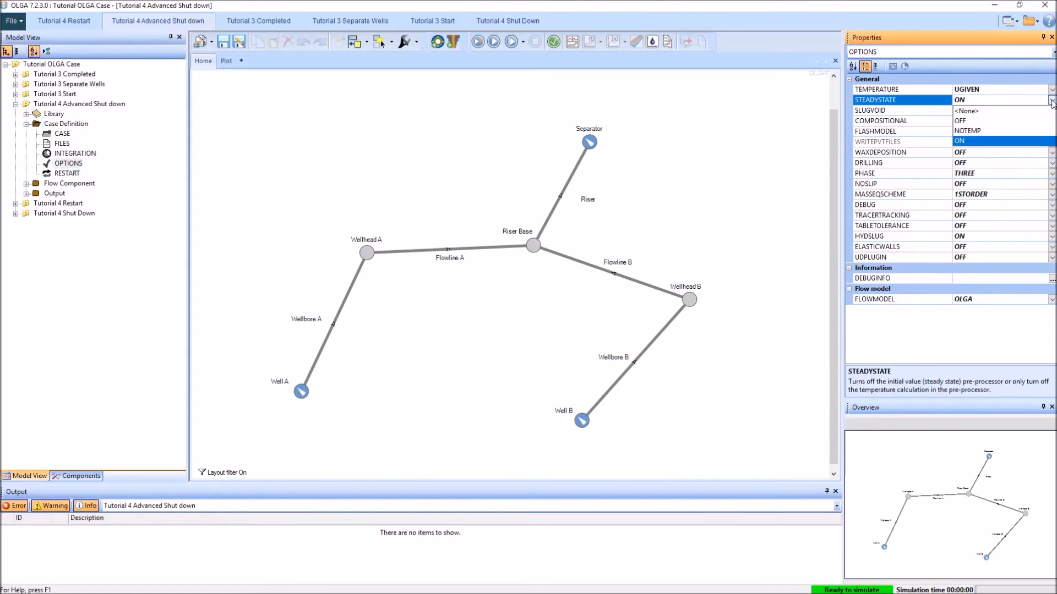
{"action": "left_click", "coordinate": [975, 123]}
- Set READFILE to ON in the RESTART definition and choose Tutorial 3 Completed.rsw as the restart file
{"action": "left_click", "coordinate": [67, 173]}
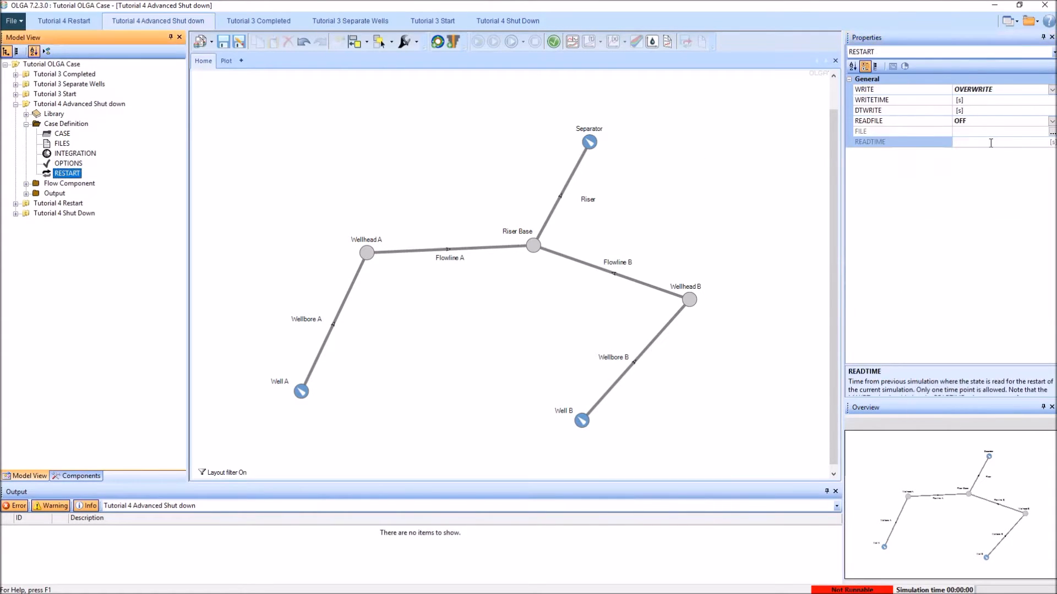
{"action": "left_click", "coordinate": [1052, 121]}
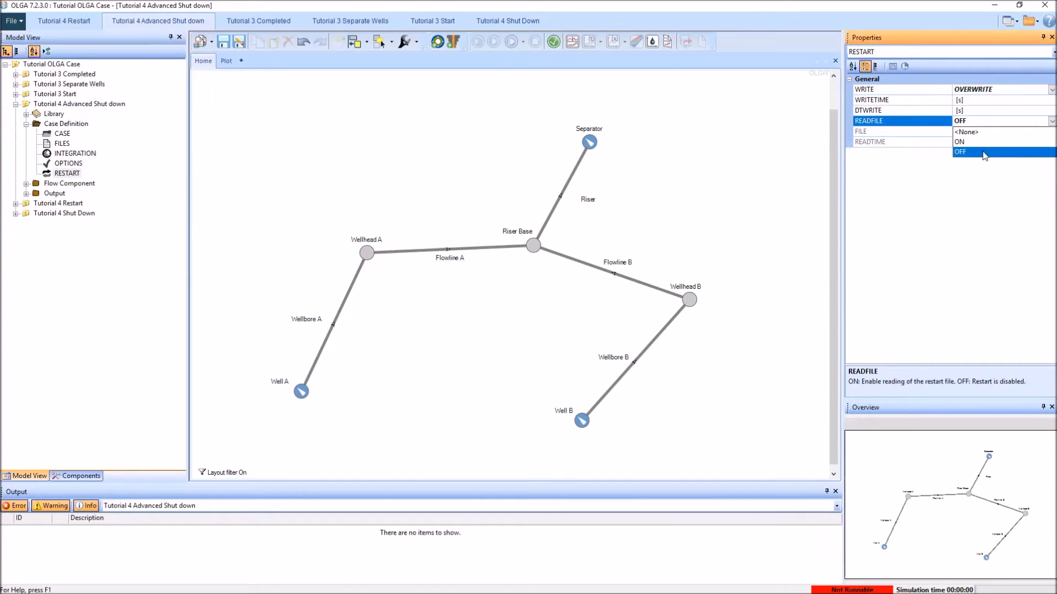
{"action": "left_click", "coordinate": [1034, 141]}
{"action": "left_click", "coordinate": [1051, 132]}
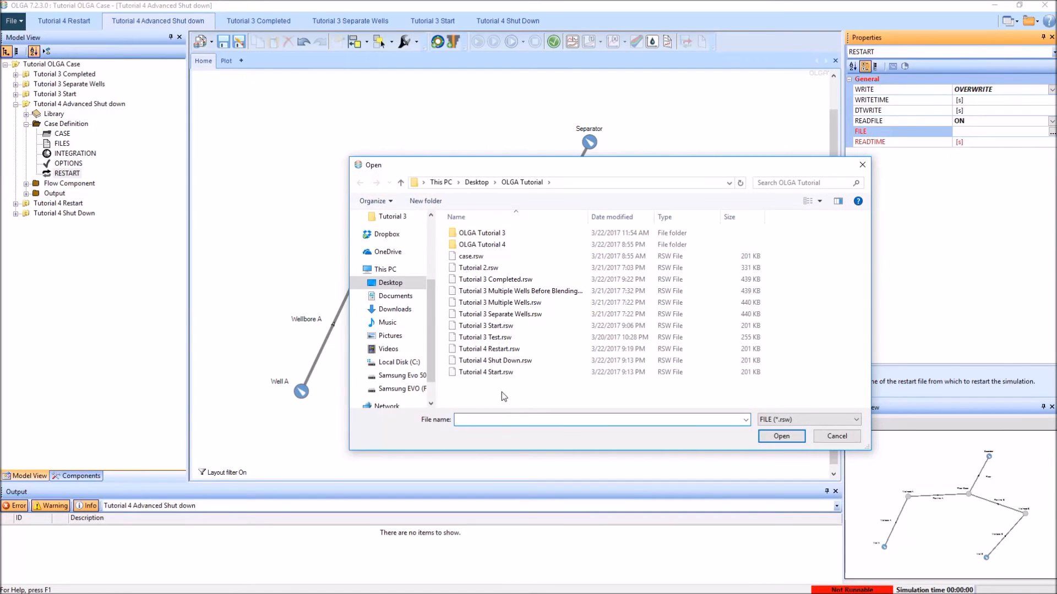
{"action": "left_click", "coordinate": [578, 279]}
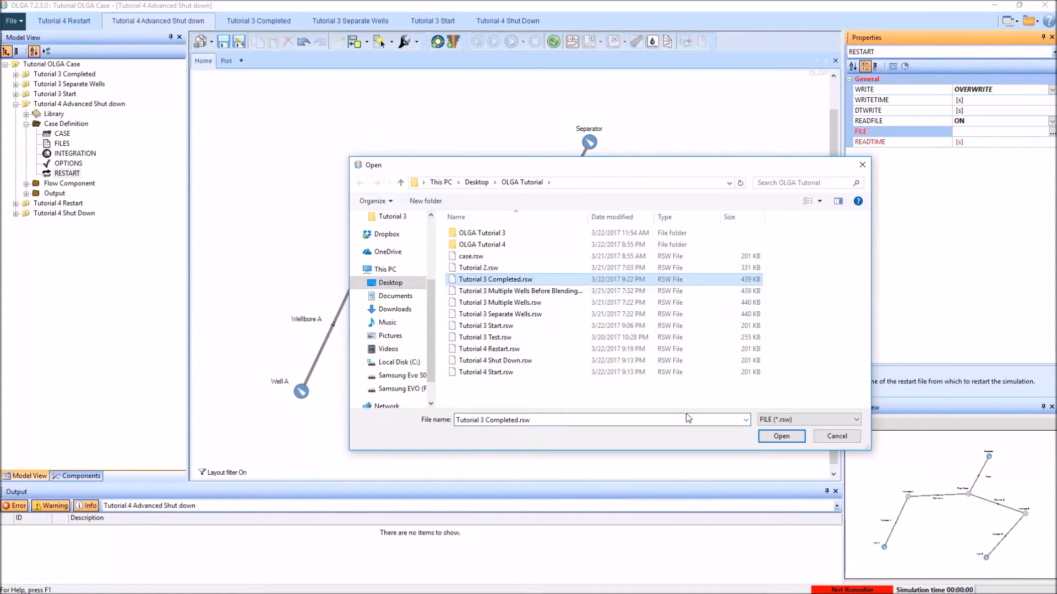
{"action": "left_click", "coordinate": [774, 435]}
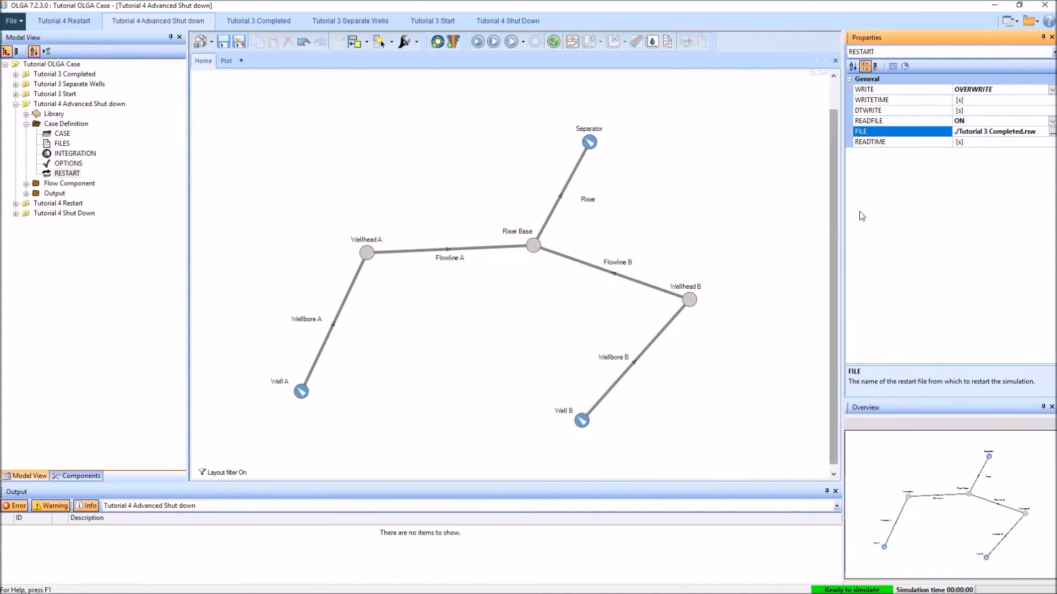
- Set the restart READTIME to 1 d
{"action": "left_click", "coordinate": [996, 142]}
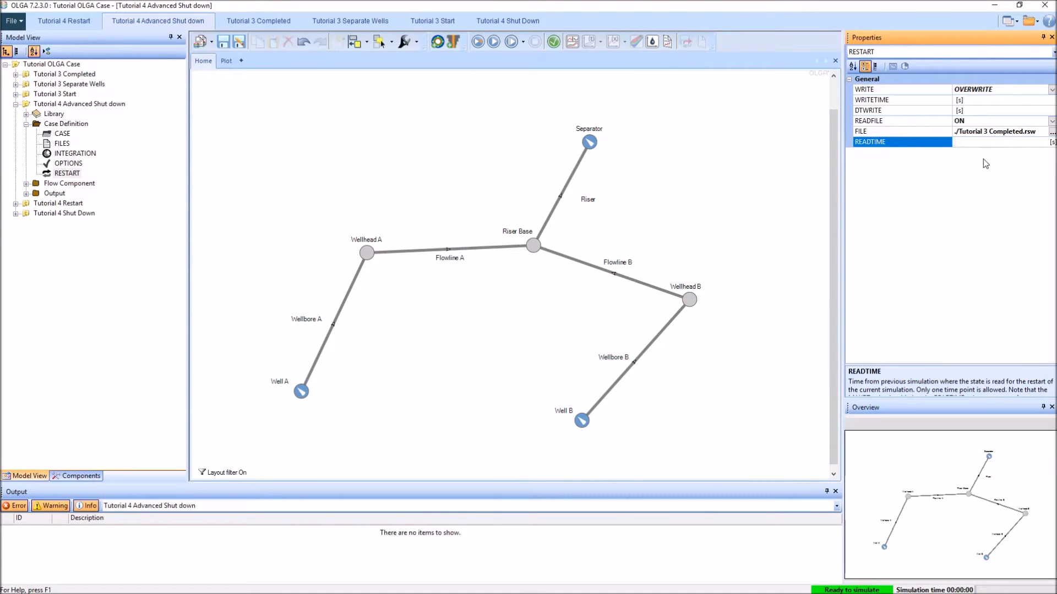
{"action": "type", "text": "1"}
{"action": "left_click", "coordinate": [1052, 143]}
{"action": "left_click", "coordinate": [1037, 157]}
{"action": "left_click", "coordinate": [414, 161]}
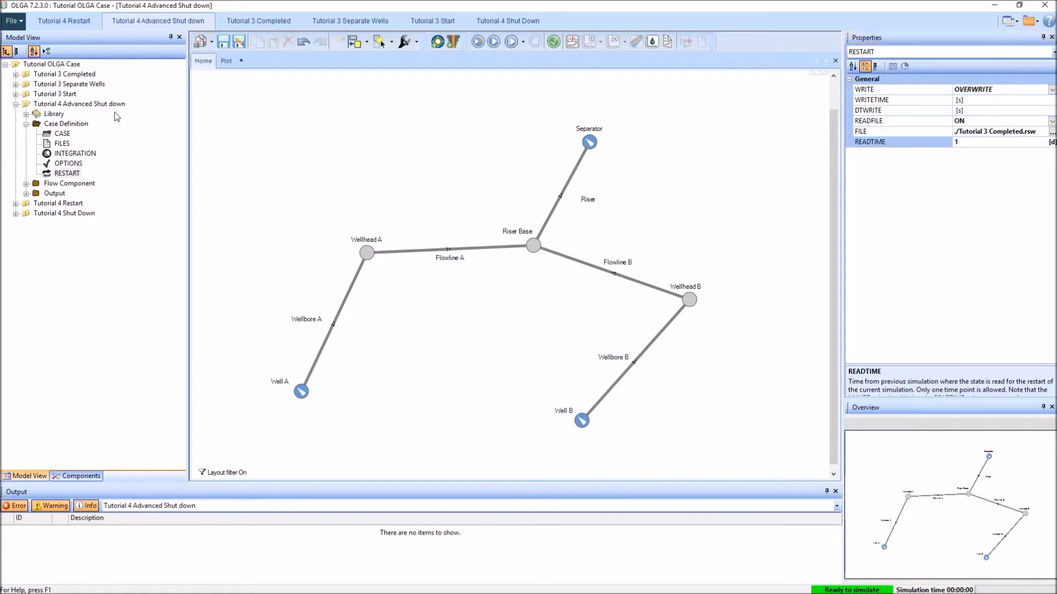
- Check the integration end time of the Tutorial 3 Completed case and return to the Tutorial 4 Advanced Shut down case
{"action": "left_click", "coordinate": [258, 21]}
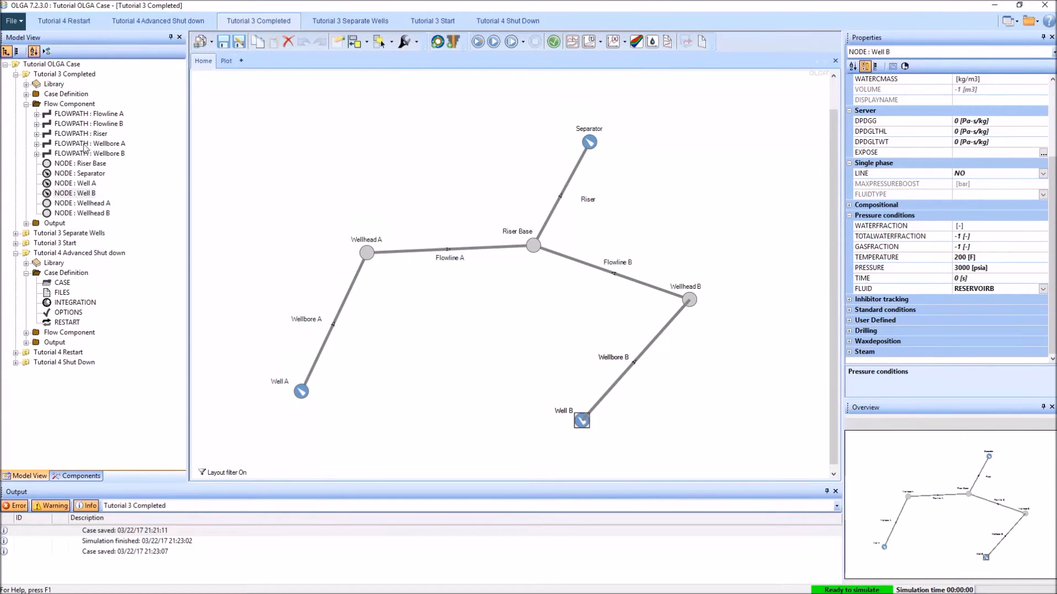
{"action": "left_click", "coordinate": [26, 94]}
{"action": "left_click", "coordinate": [75, 123]}
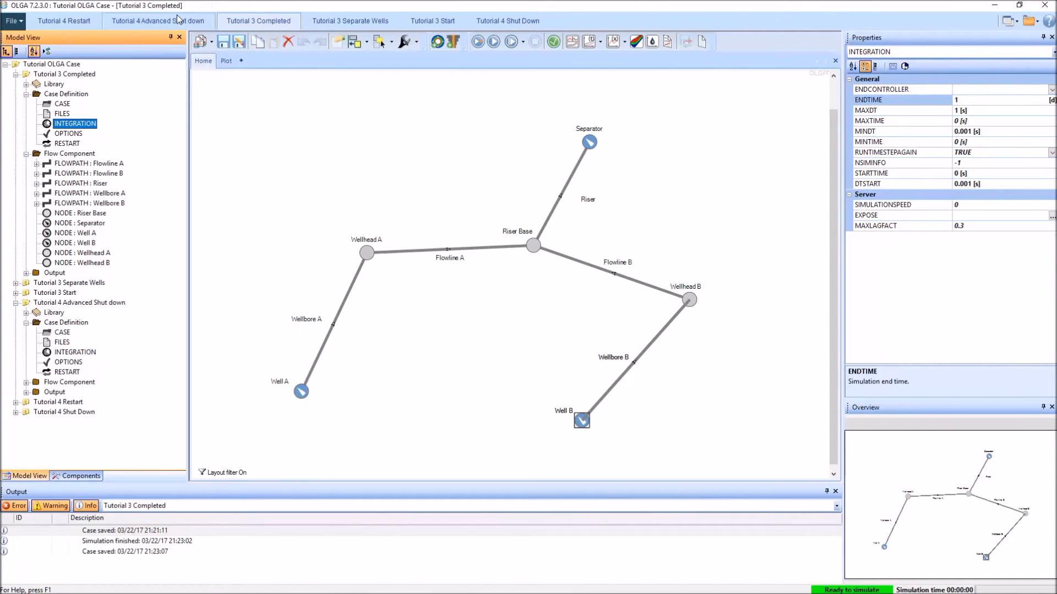
{"action": "left_click", "coordinate": [176, 21]}
{"action": "left_click", "coordinate": [16, 73]}
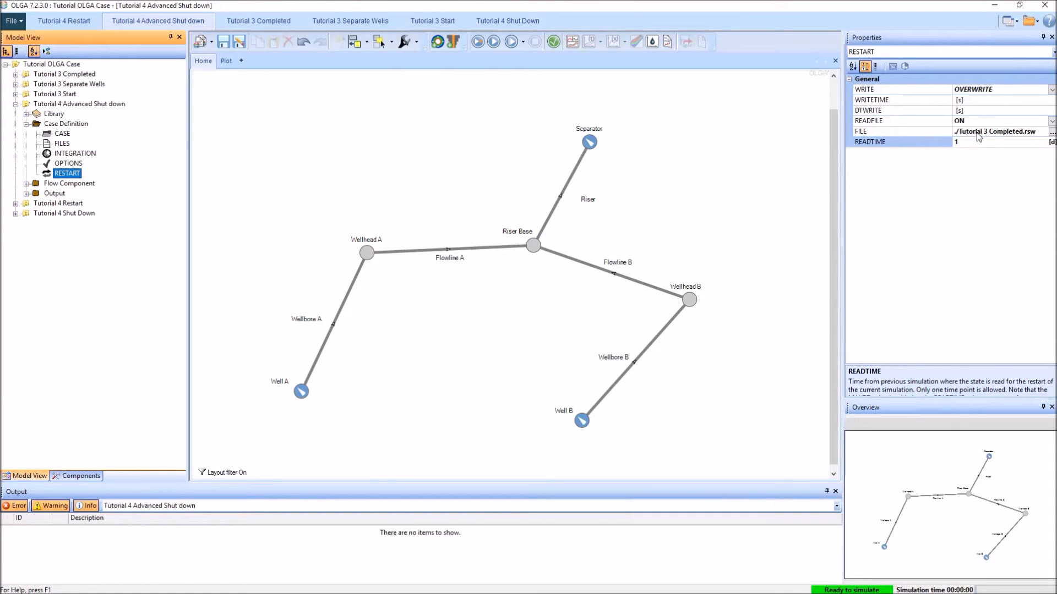
- Set both MINDT and DTSTART to 0.0001 s in the INTEGRATION settings of Tutorial 4 Advanced Shut down
{"action": "left_click", "coordinate": [77, 153]}
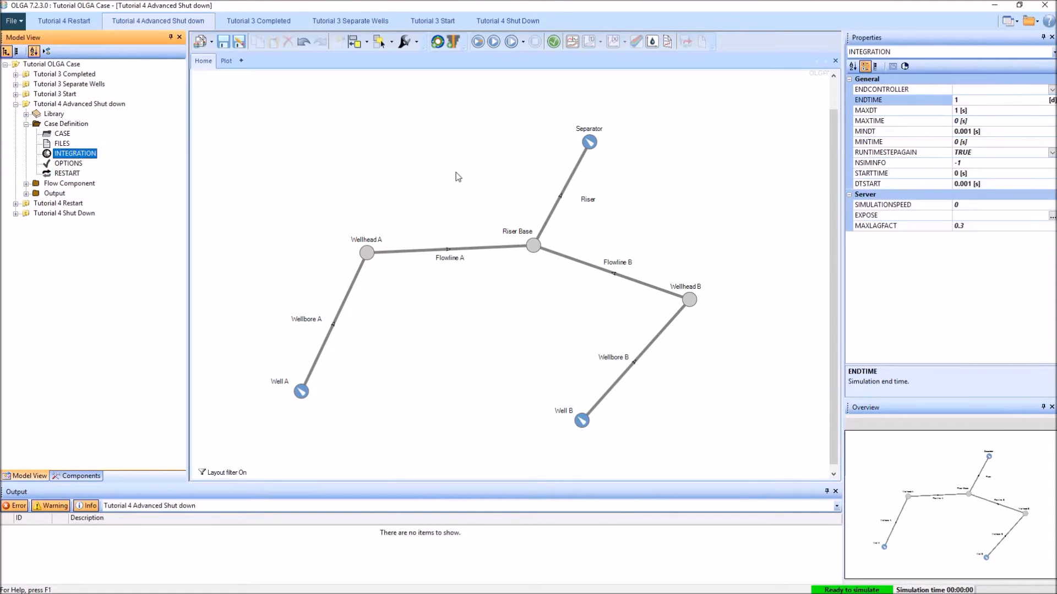
{"action": "left_click", "coordinate": [969, 131]}
{"action": "type", "text": "0"}
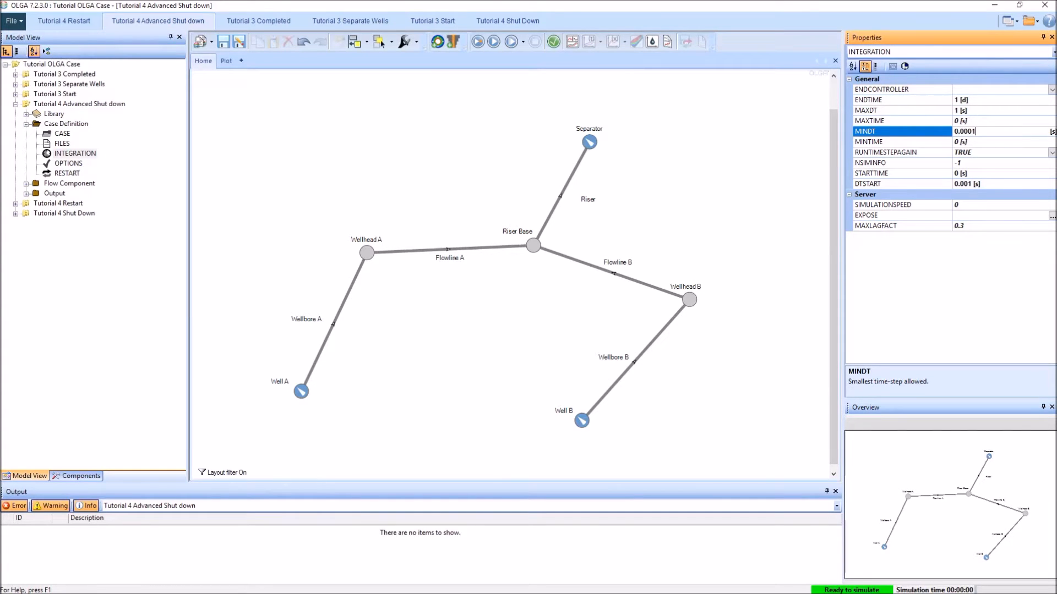
{"action": "left_click", "coordinate": [990, 185]}
{"action": "type", "text": "0."}
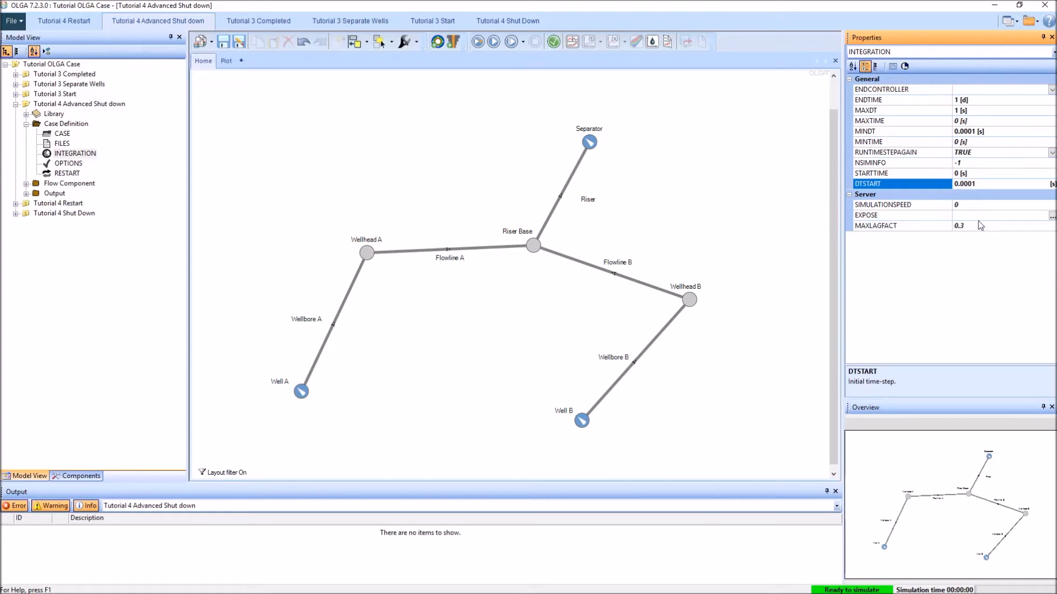
- Set the integration ENDTIME to 100 h
{"action": "left_click", "coordinate": [985, 101]}
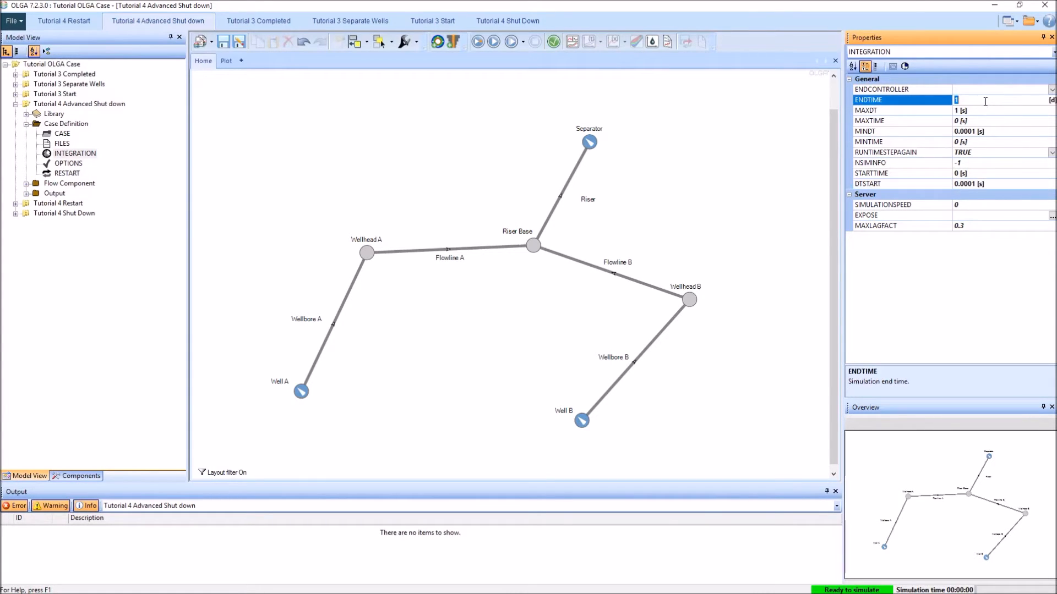
{"action": "type", "text": "100"}
{"action": "left_click", "coordinate": [1052, 101]}
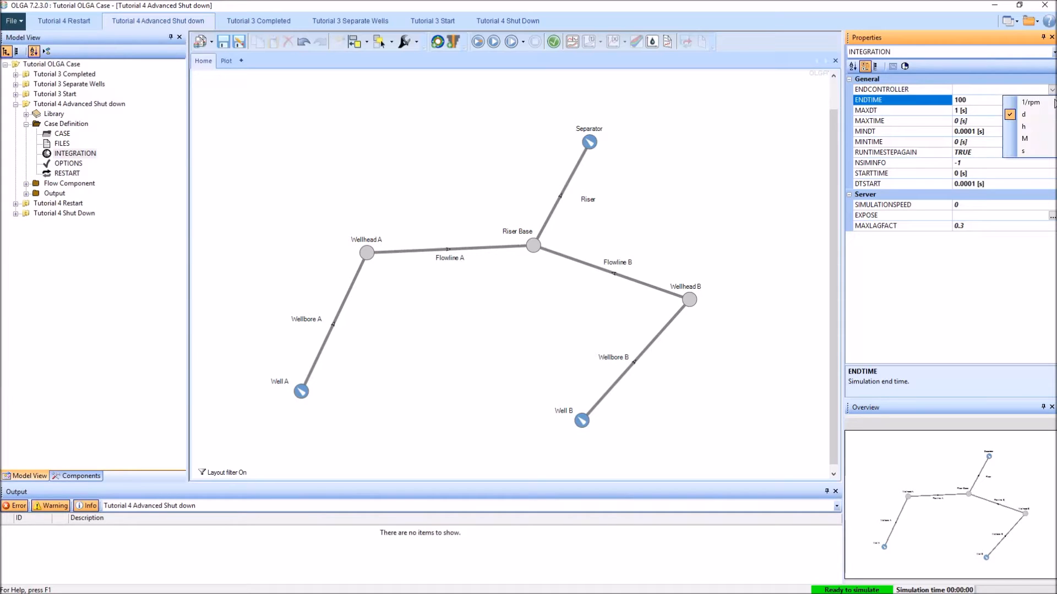
{"action": "left_click", "coordinate": [1039, 134]}
{"action": "left_click", "coordinate": [693, 183]}
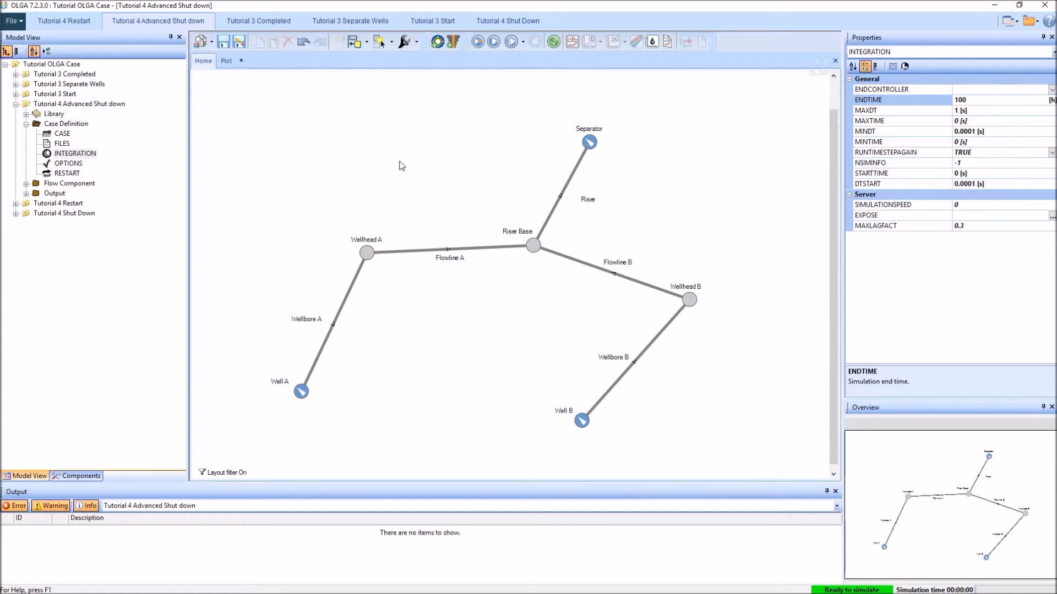
- Add a valve on Flowline A beside Wellhead A and another on Flowline B beside Wellhead B
{"action": "left_click", "coordinate": [81, 476]}
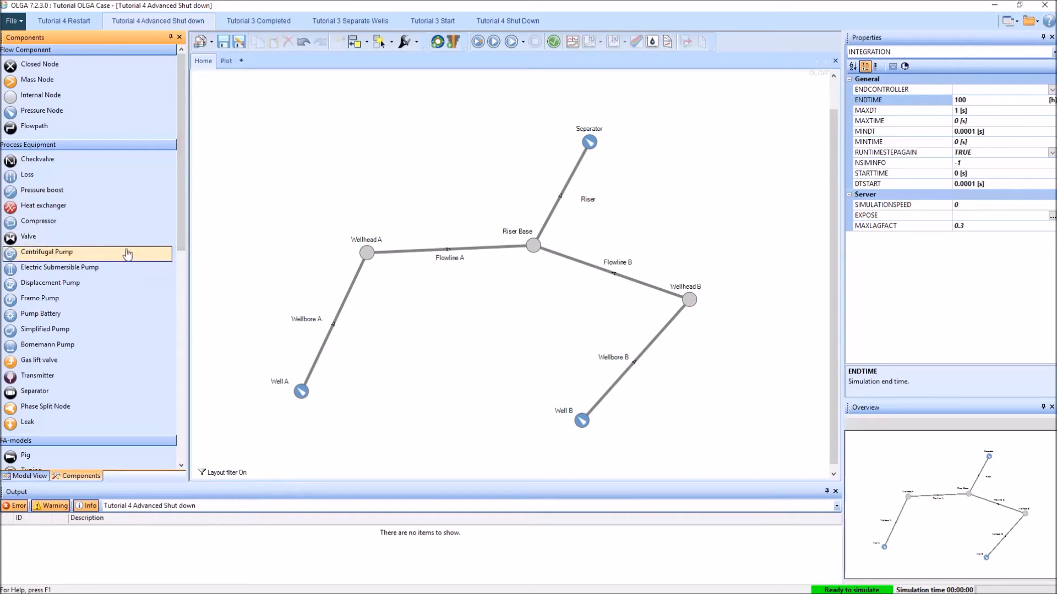
{"action": "left_click_drag", "start_coordinate": [55, 238], "coordinate": [388, 251]}
{"action": "left_click_drag", "start_coordinate": [57, 237], "coordinate": [677, 301]}
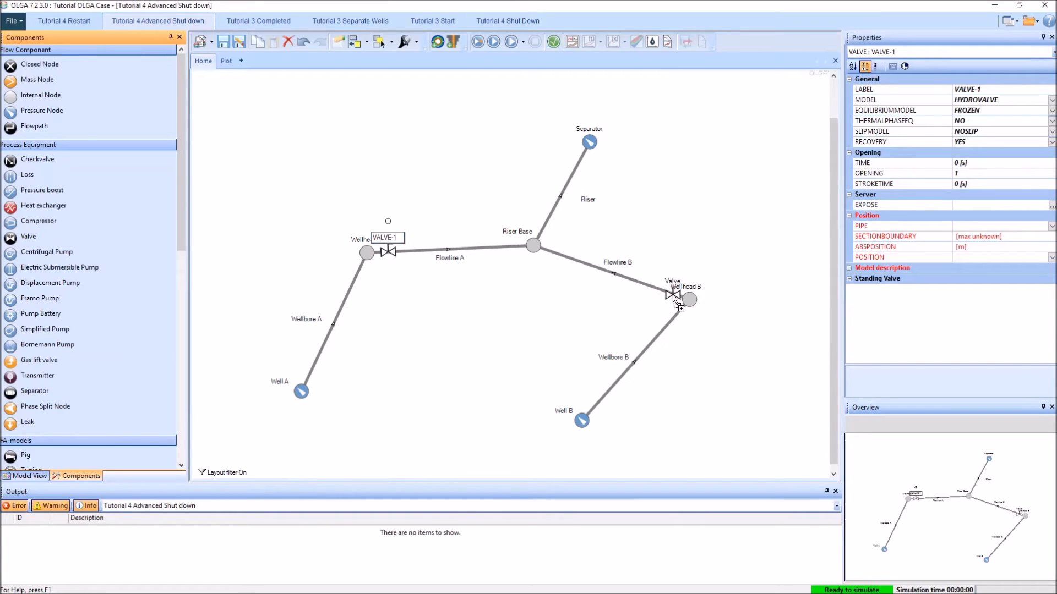
- Label the valve on Flowline A as Flowline A Valve and the one on Flowline B as Flowline B Valve
{"action": "left_click", "coordinate": [388, 251]}
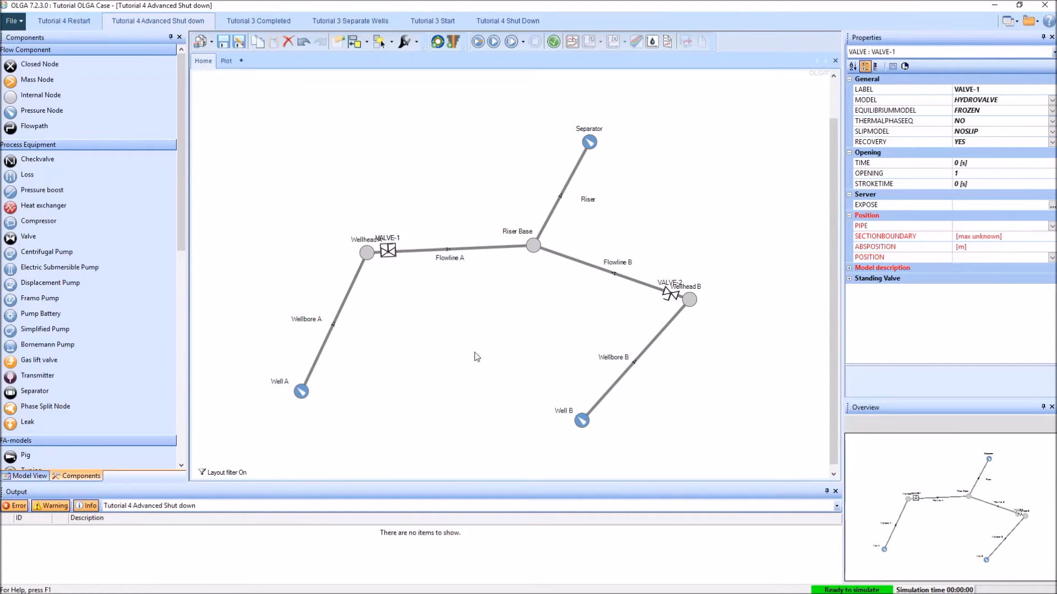
{"action": "left_click", "coordinate": [1001, 90]}
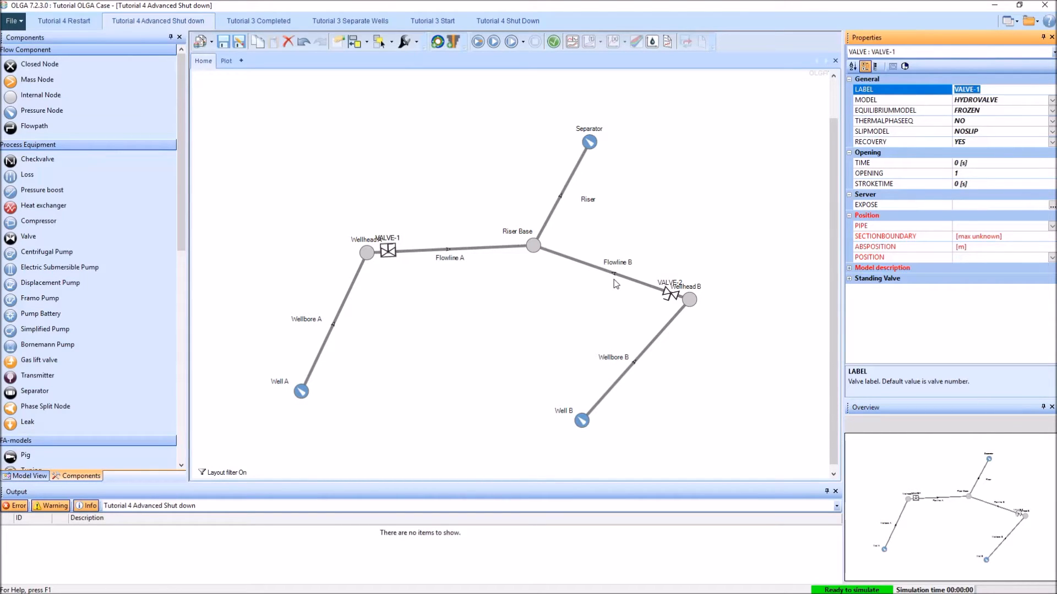
{"action": "type", "text": "Flowline B Valv"}
{"action": "left_click", "coordinate": [504, 308]}
{"action": "left_click", "coordinate": [667, 300]}
{"action": "left_click", "coordinate": [852, 91]}
{"action": "type", "text": "F"}
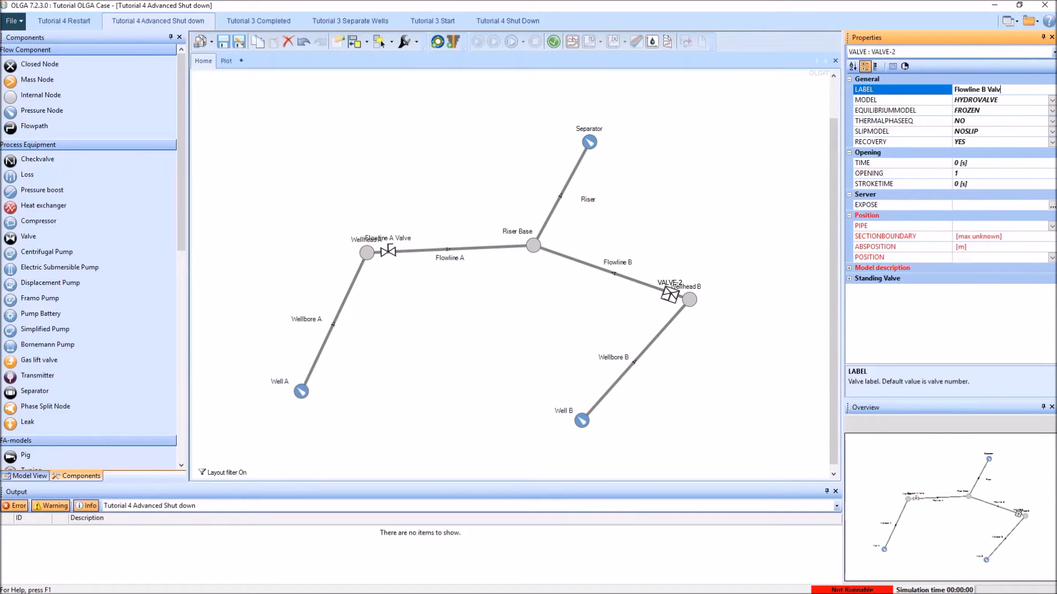
{"action": "key", "text": "Return"}
- Move the two valve labels below their flowlines, clear of the Wellhead A and Wellhead B names
{"action": "left_click", "coordinate": [662, 285]}
{"action": "left_click_drag", "start_coordinate": [662, 285], "coordinate": [666, 274]}
{"action": "left_click", "coordinate": [406, 240]}
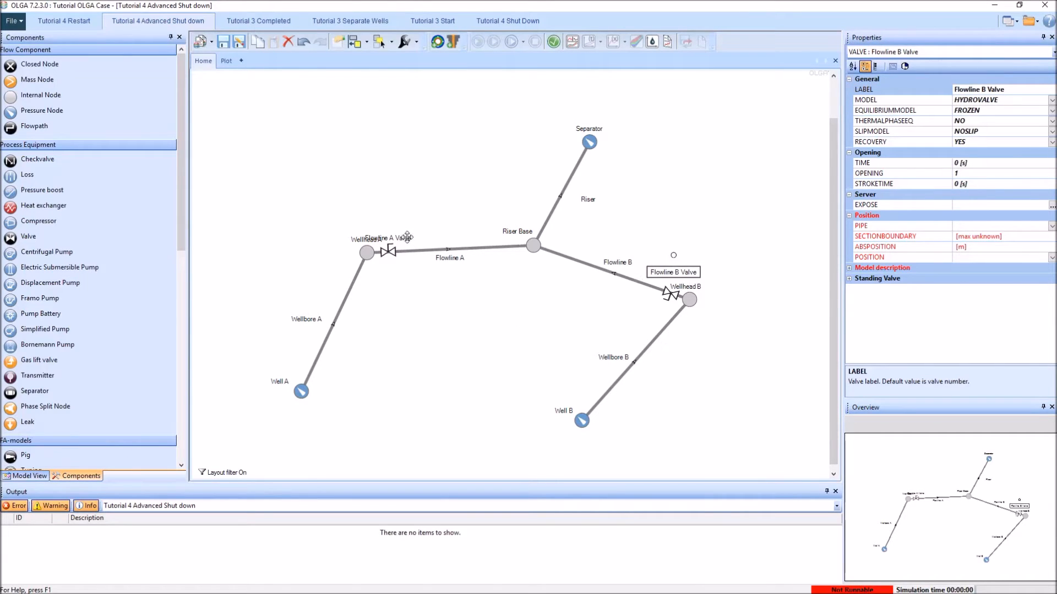
{"action": "left_click_drag", "start_coordinate": [406, 241], "coordinate": [415, 271]}
{"action": "left_click", "coordinate": [498, 328]}
{"action": "left_click", "coordinate": [664, 305]}
{"action": "left_click_drag", "start_coordinate": [676, 312], "coordinate": [630, 316]}
{"action": "left_click", "coordinate": [502, 295]}
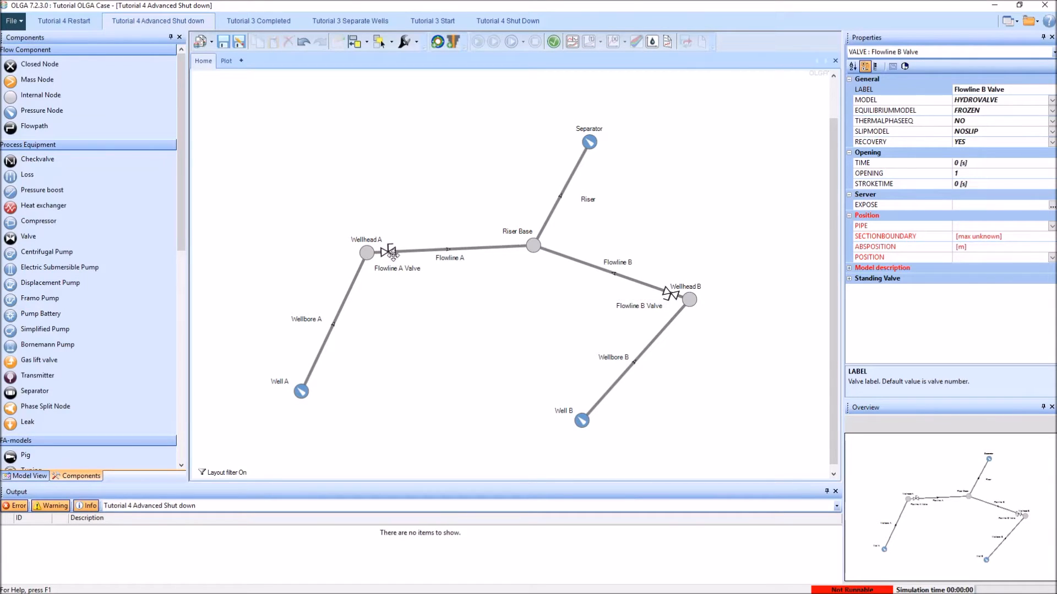
- Position the Flowline A Valve on PIPE-1 at section boundary 1
{"action": "left_click", "coordinate": [390, 251]}
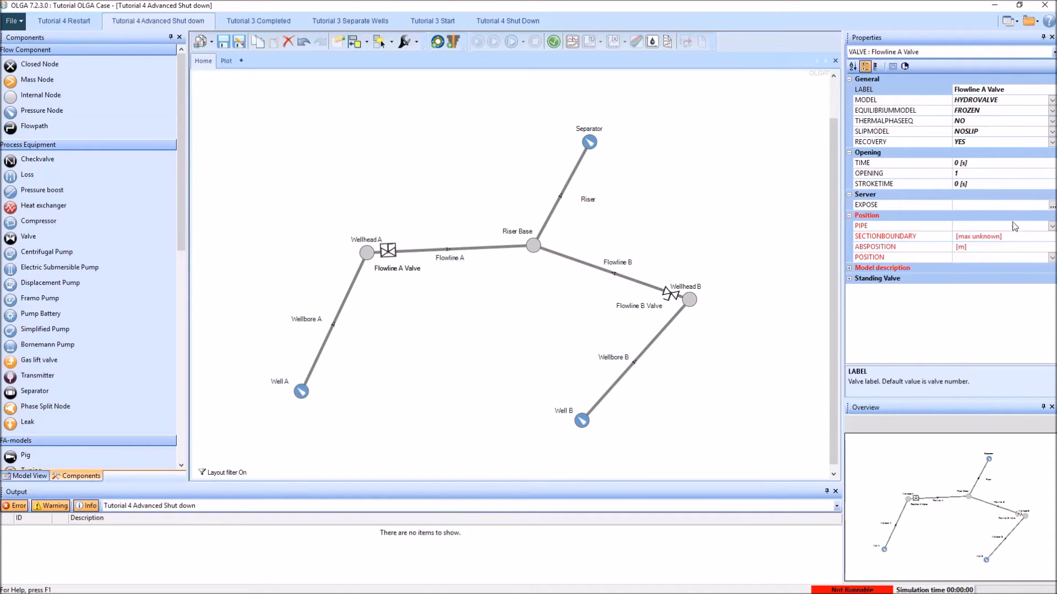
{"action": "left_click", "coordinate": [1052, 226]}
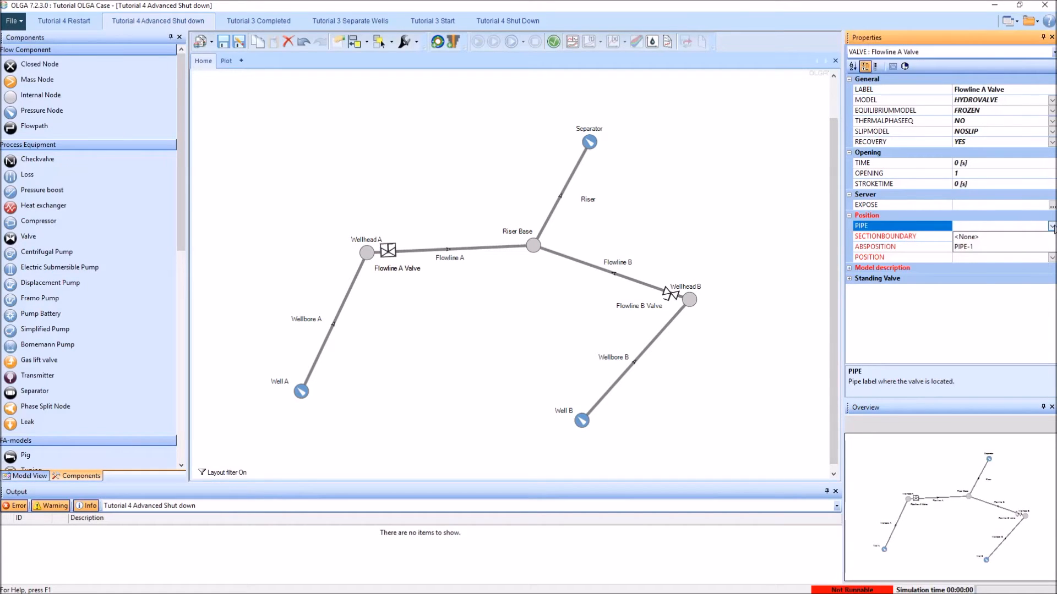
{"action": "left_click", "coordinate": [971, 247]}
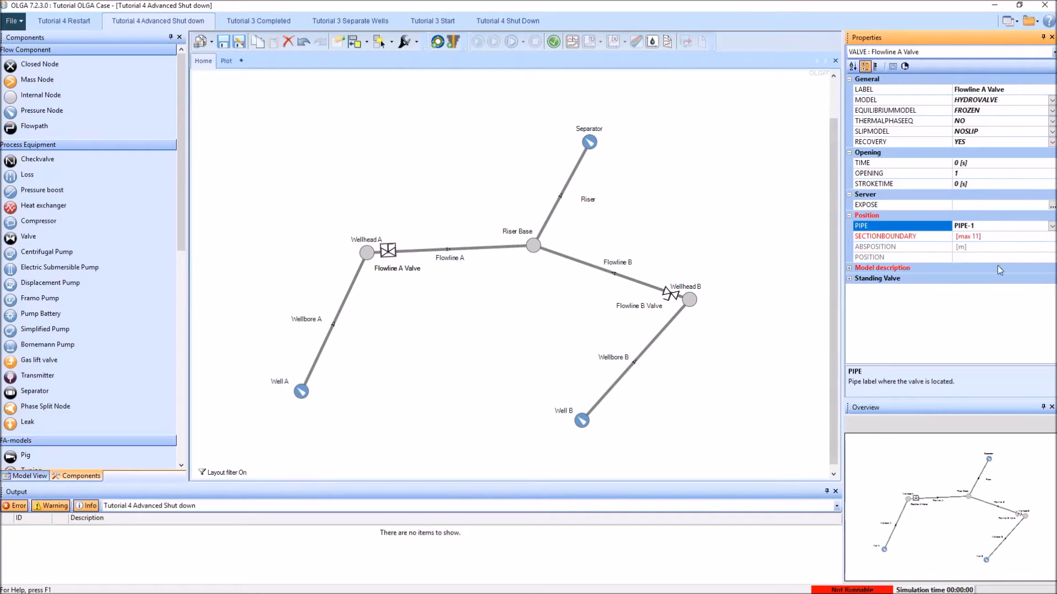
{"action": "key", "text": "Down"}
{"action": "type", "text": "1"}
{"action": "key", "text": "Return"}
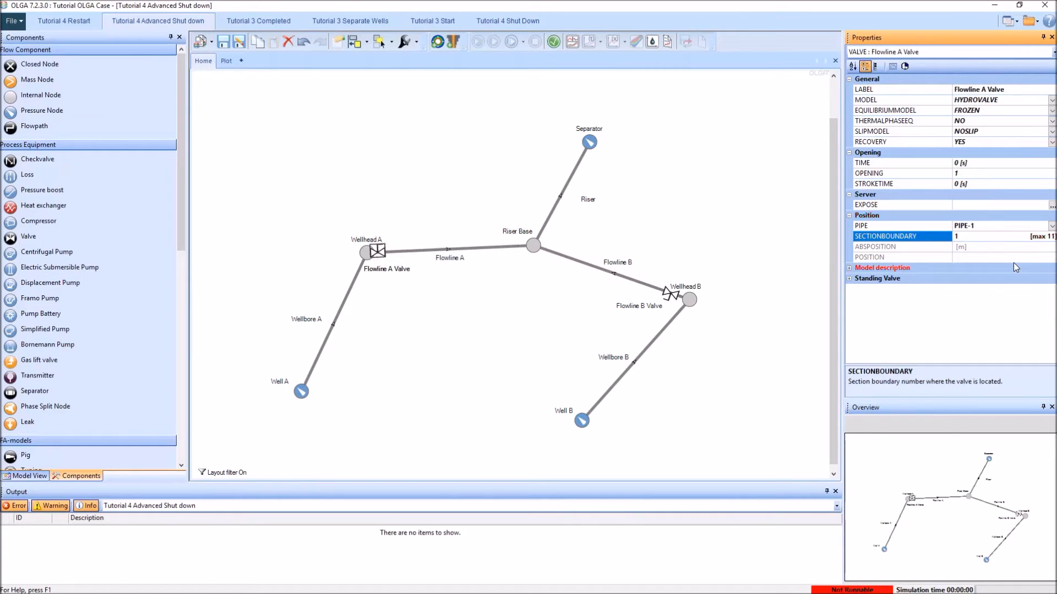
- Set the Flowline A Valve's diameter to 12 in in its model description
{"action": "left_click", "coordinate": [849, 268]}
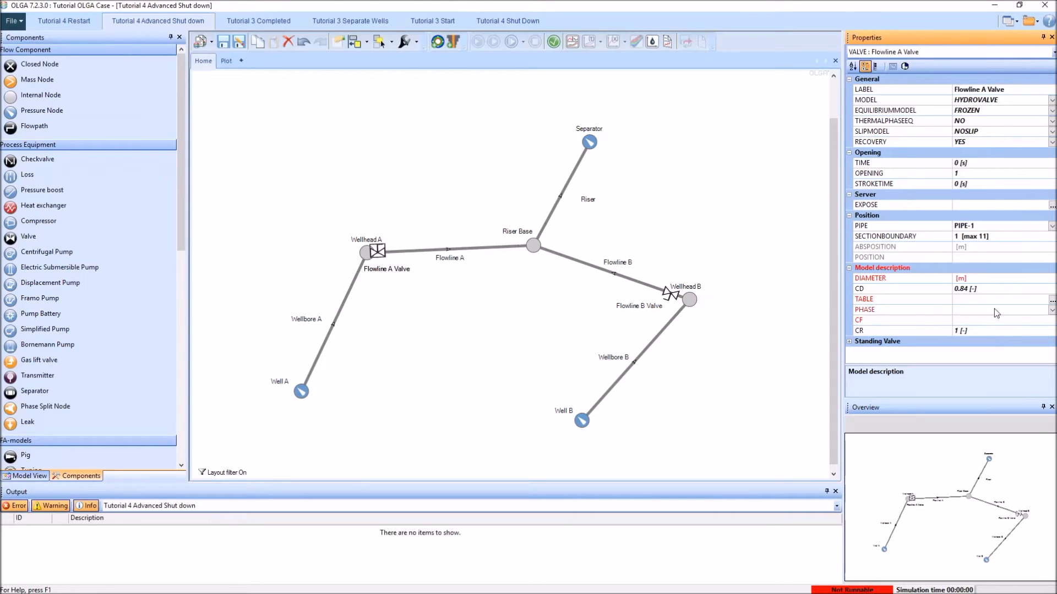
{"action": "left_click", "coordinate": [1007, 279]}
{"action": "type", "text": "12"}
{"action": "left_click", "coordinate": [1050, 279]}
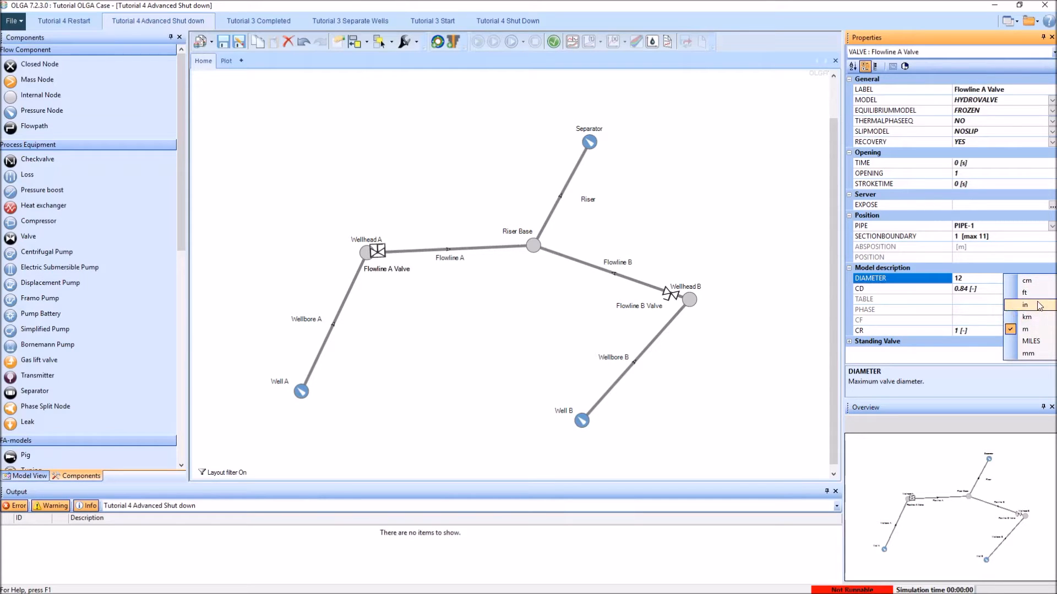
{"action": "left_click", "coordinate": [1025, 304]}
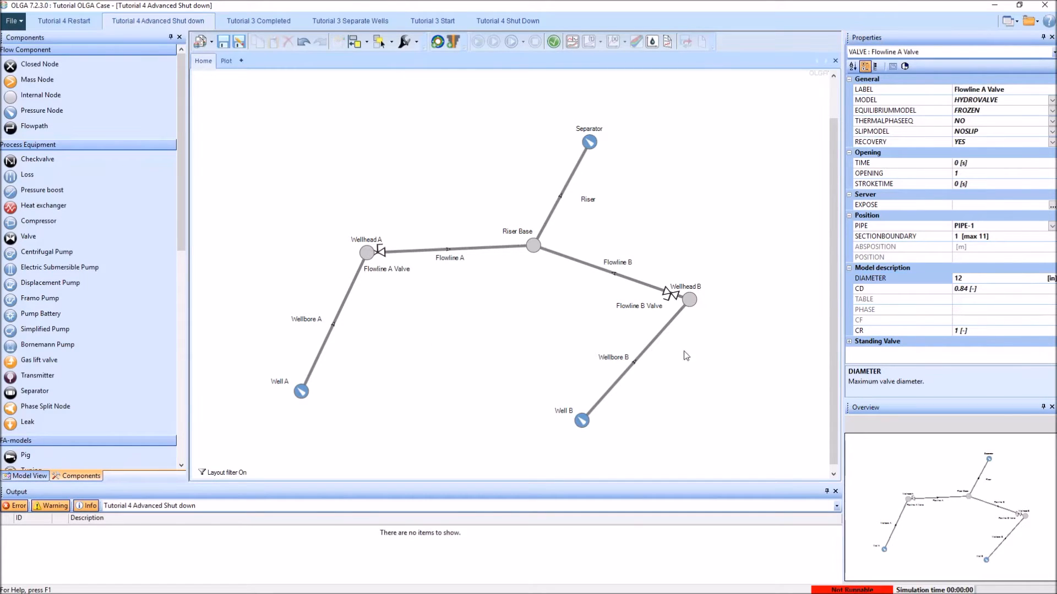
- Position the Flowline B Valve on PIPE-1 at section boundary 1
{"action": "left_click", "coordinate": [671, 296]}
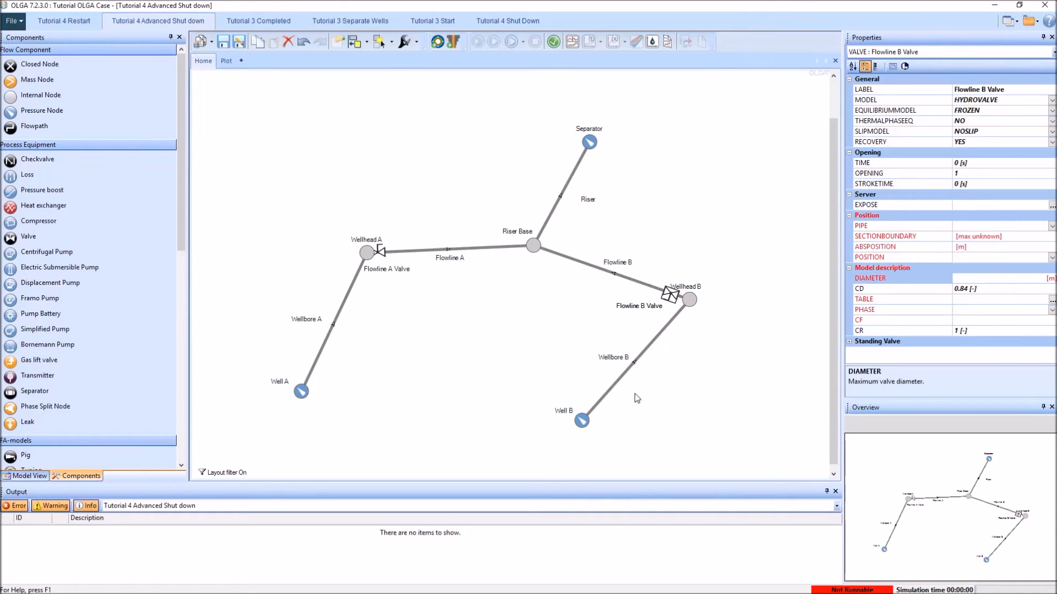
{"action": "left_click", "coordinate": [1052, 226]}
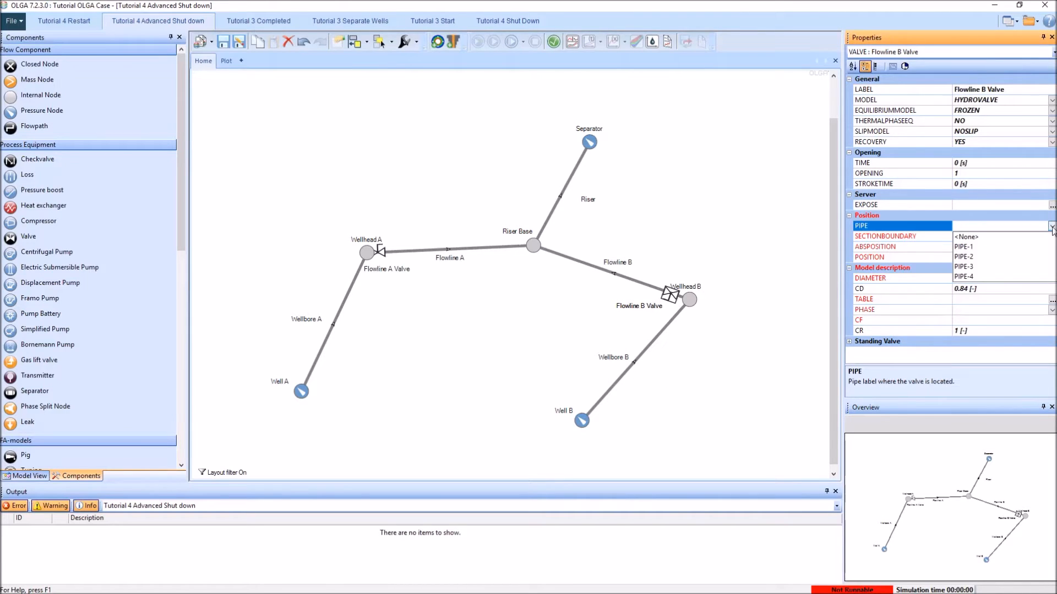
{"action": "left_click", "coordinate": [969, 248]}
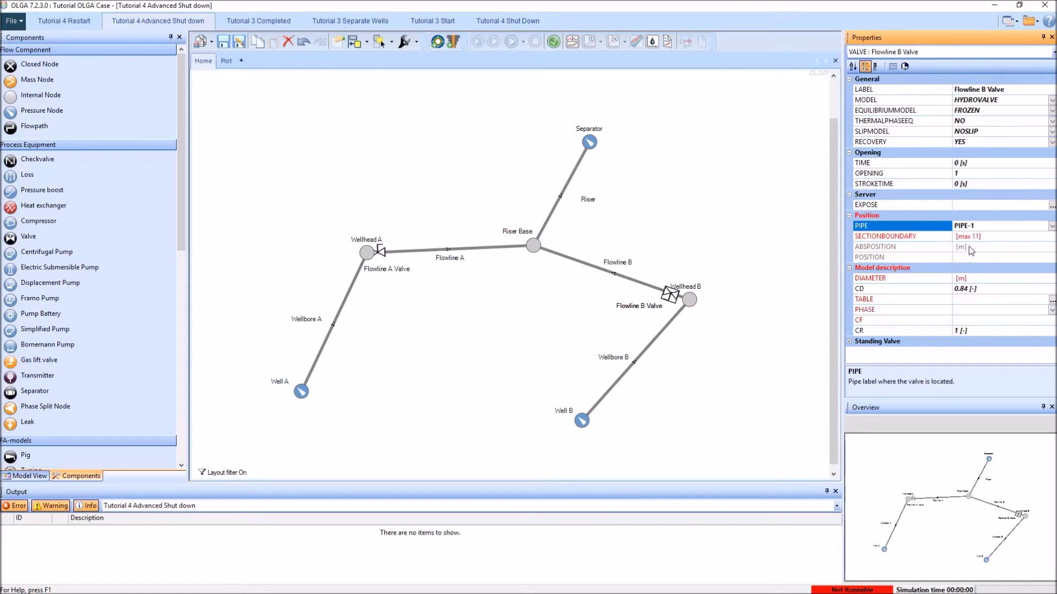
{"action": "left_click", "coordinate": [1006, 237]}
{"action": "key", "text": "Return"}
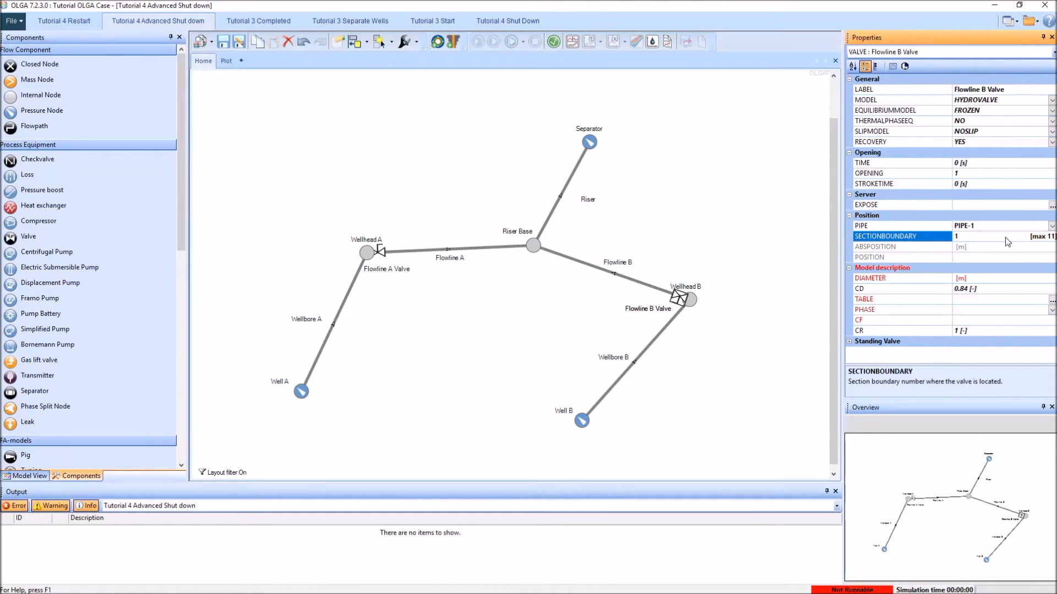
- Set the Flowline B Valve's diameter to 0.254 m
{"action": "left_click", "coordinate": [1002, 279]}
{"action": "type", "text": "0.254"}
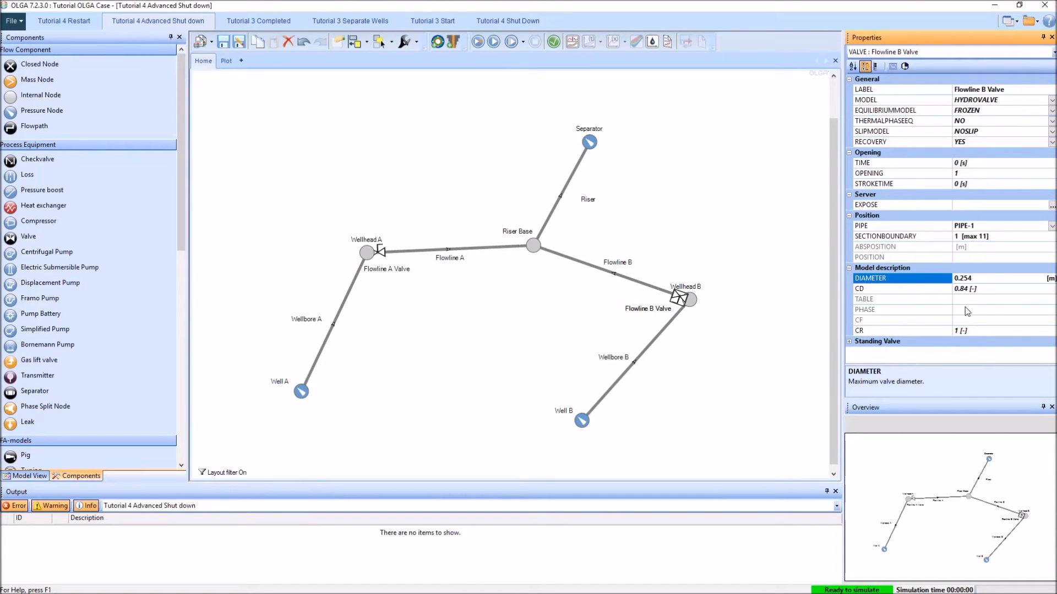
{"action": "left_click", "coordinate": [542, 359]}
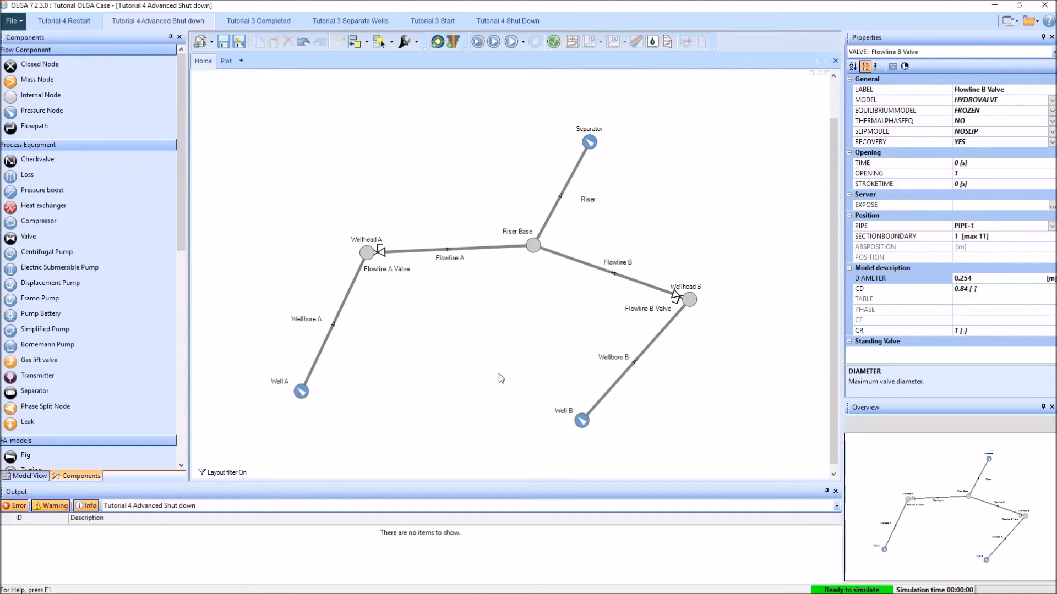
- Set OPENING to 0 for both the Flowline A Valve and the Flowline B Valve
{"action": "left_click", "coordinate": [383, 253]}
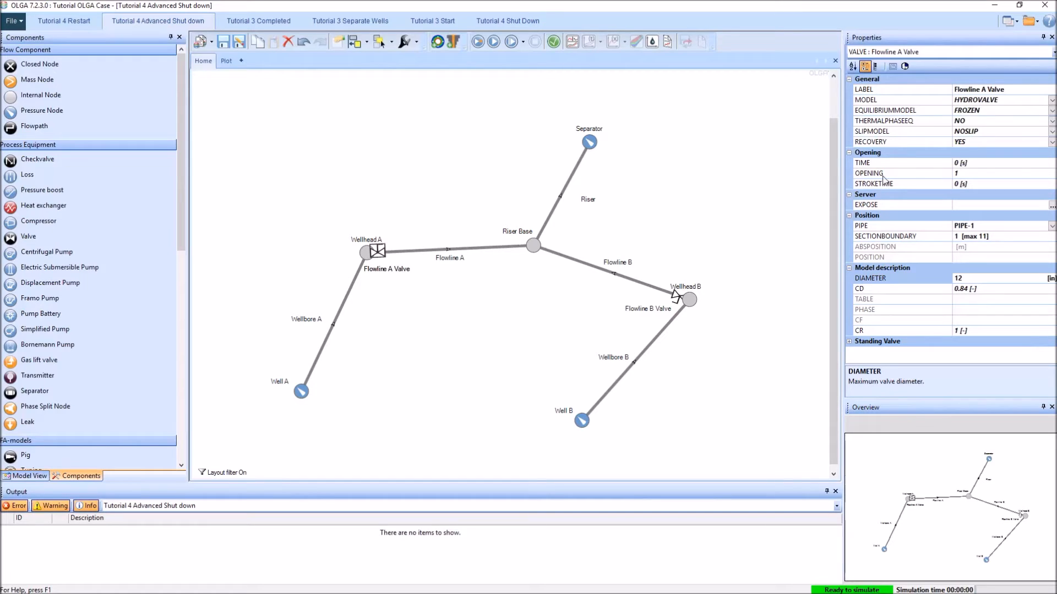
{"action": "left_click", "coordinate": [969, 164]}
{"action": "left_click", "coordinate": [991, 176]}
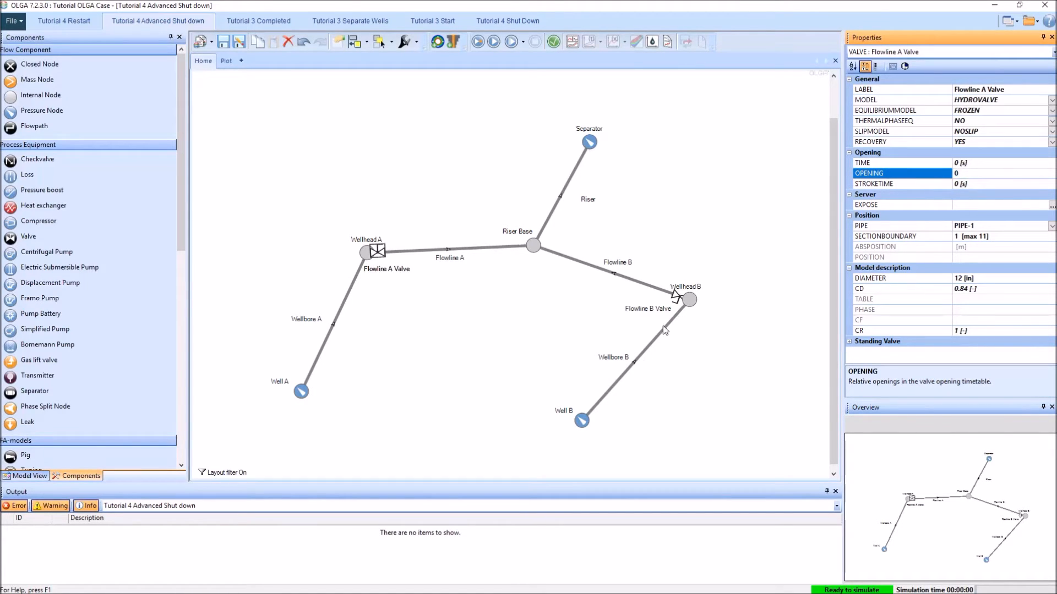
{"action": "left_click", "coordinate": [677, 297]}
{"action": "left_click", "coordinate": [969, 174]}
{"action": "type", "text": "0"}
{"action": "left_click", "coordinate": [875, 177]}
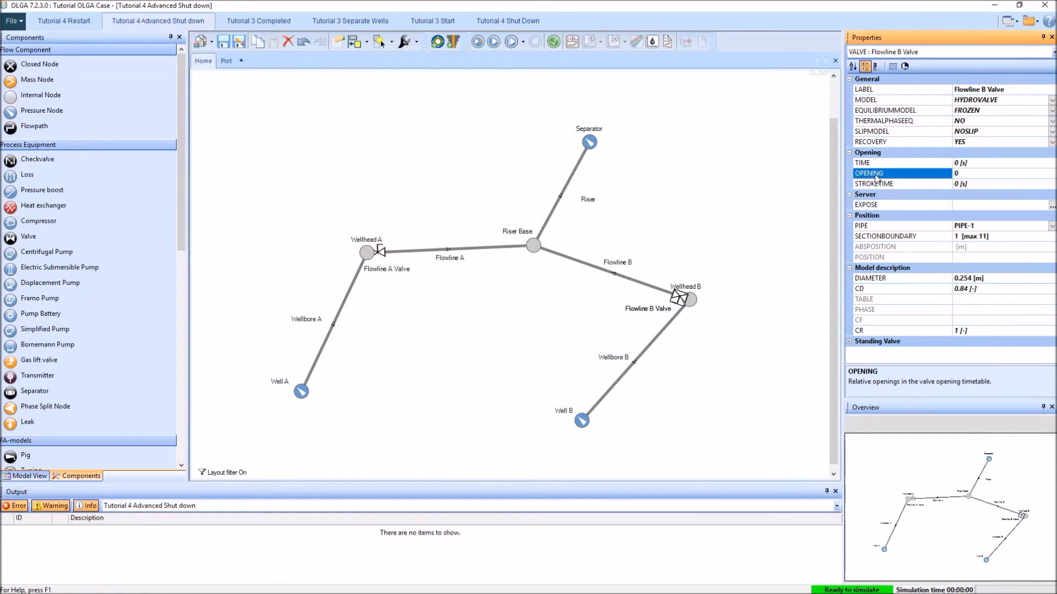
{"action": "left_click", "coordinate": [716, 202]}
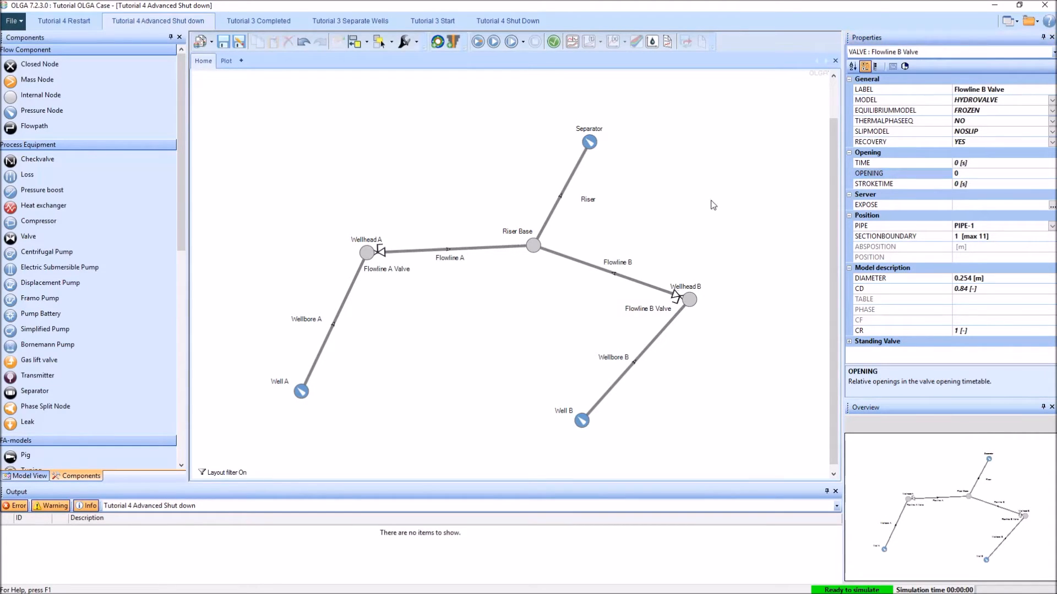
- Run the Tutorial 4 Advanced Shut down simulation to completion and dismiss its console window
{"action": "left_click", "coordinate": [478, 43]}
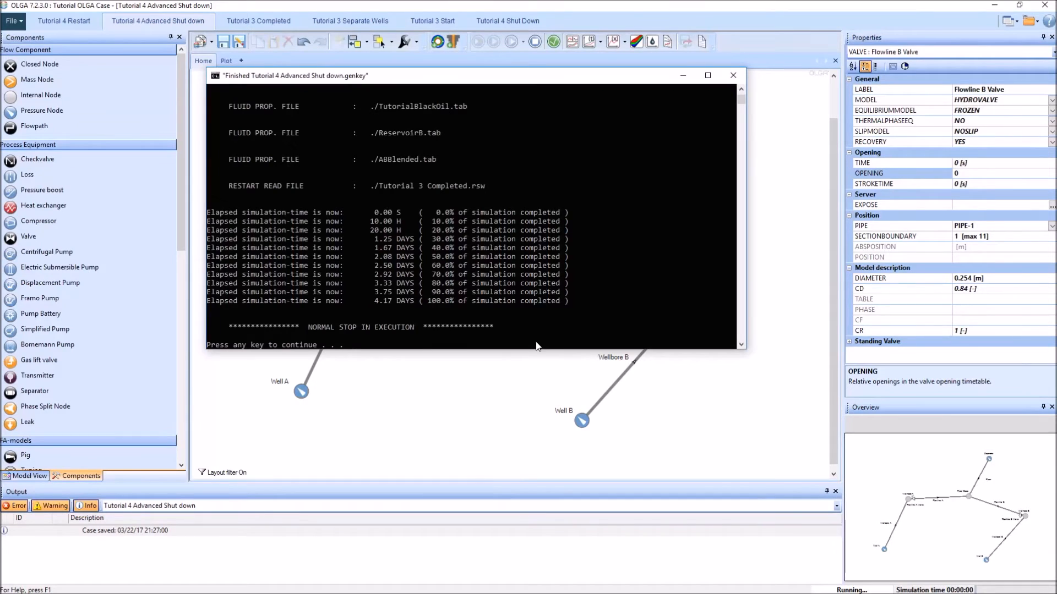
{"action": "key", "text": "Return"}
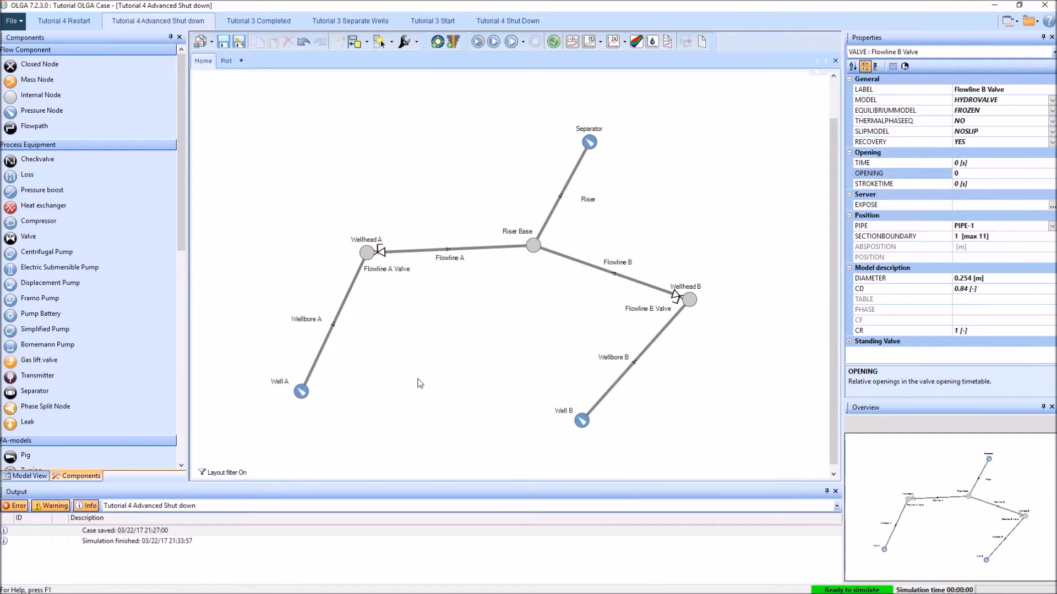
- Create a profile plot of GLTHL and GLWVT for Flowline A and Flowline B, filtering out the wellbores and riser
{"action": "left_click", "coordinate": [615, 44]}
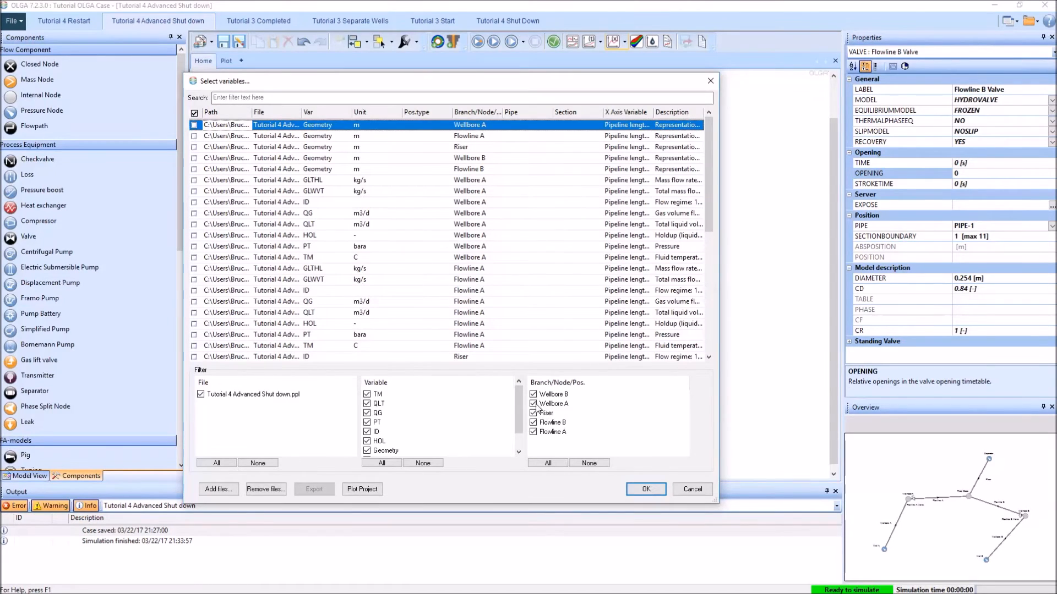
{"action": "left_click", "coordinate": [533, 404]}
{"action": "left_click", "coordinate": [534, 394]}
{"action": "left_click", "coordinate": [533, 413]}
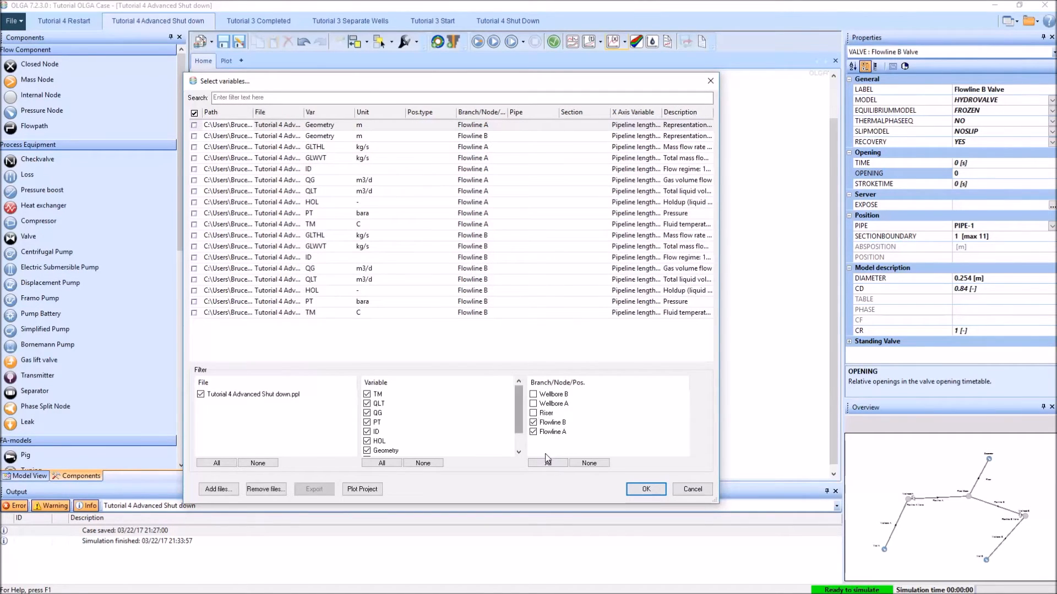
{"action": "left_click", "coordinate": [194, 235]}
{"action": "left_click", "coordinate": [193, 247]}
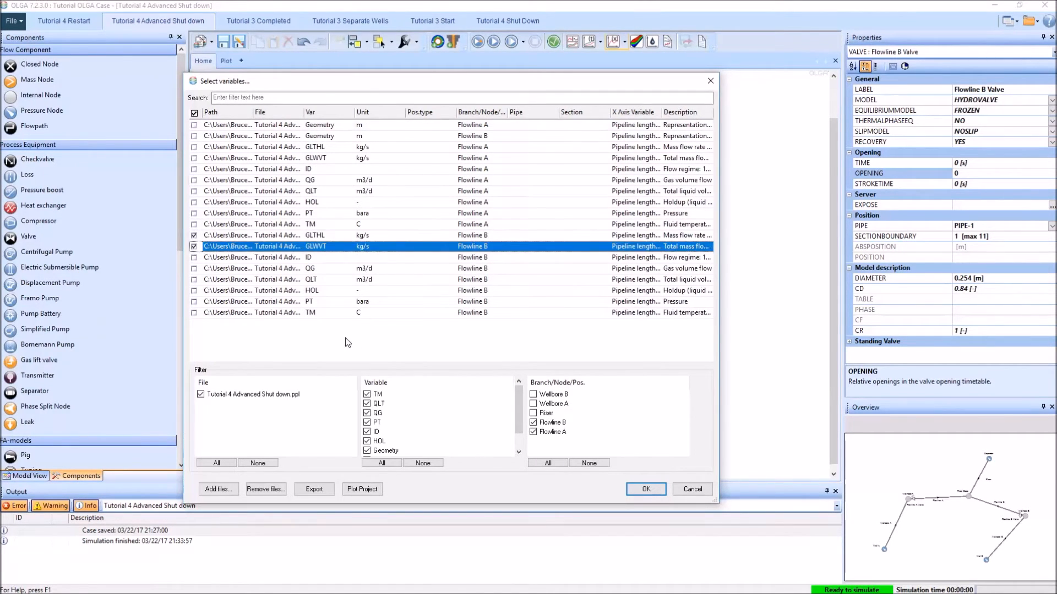
{"action": "left_click", "coordinate": [194, 147]}
{"action": "left_click", "coordinate": [194, 158]}
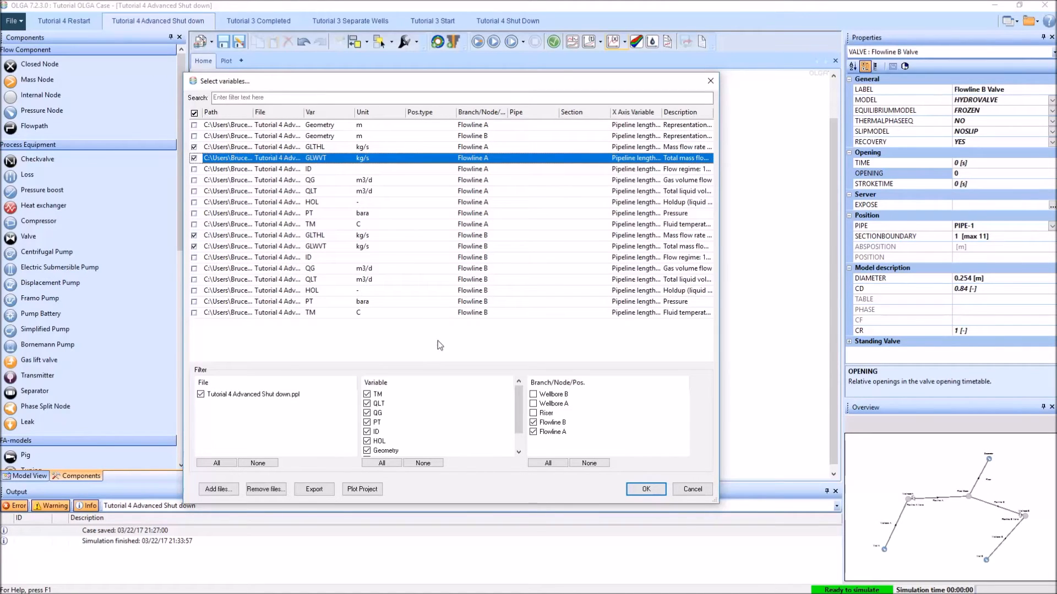
{"action": "left_click", "coordinate": [640, 491]}
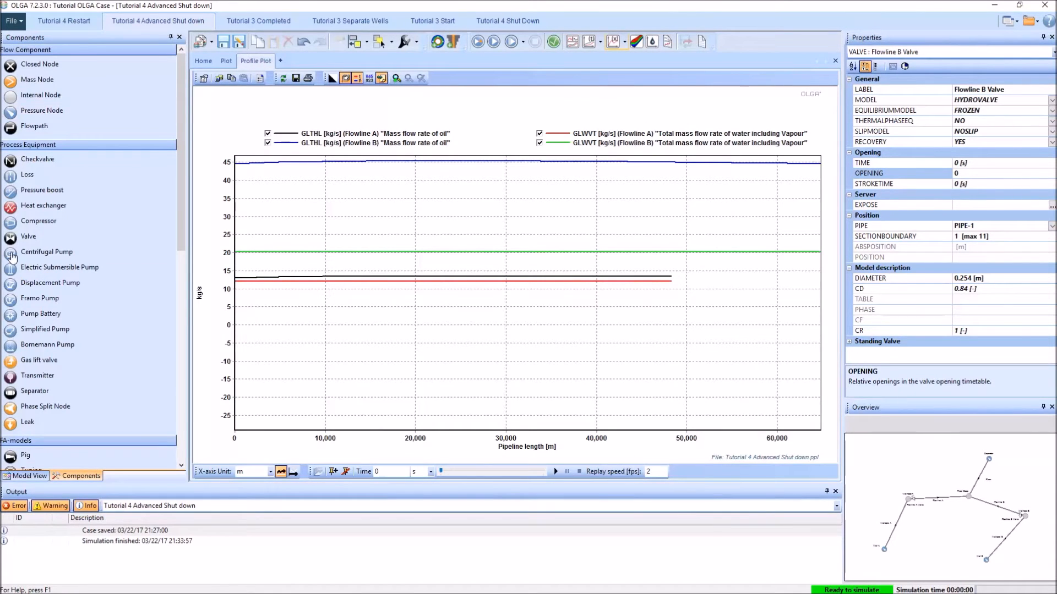
- Examine the oil and water flow profiles through to the final time of 360001 s, and return to the network diagram
{"action": "left_click", "coordinate": [464, 473]}
{"action": "left_click_drag", "start_coordinate": [464, 472], "coordinate": [543, 471]}
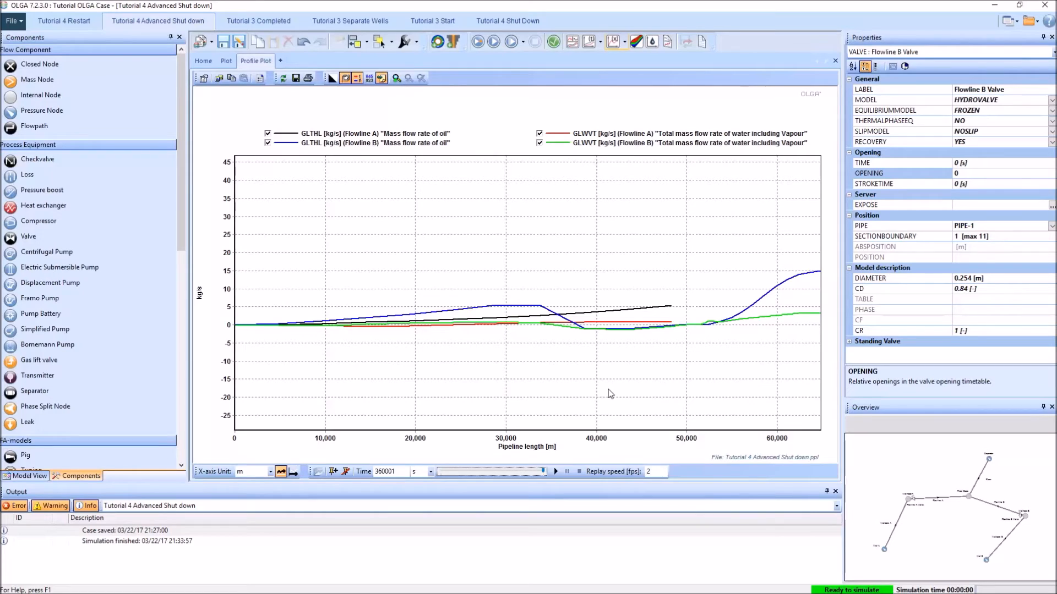
{"action": "left_click", "coordinate": [203, 62]}
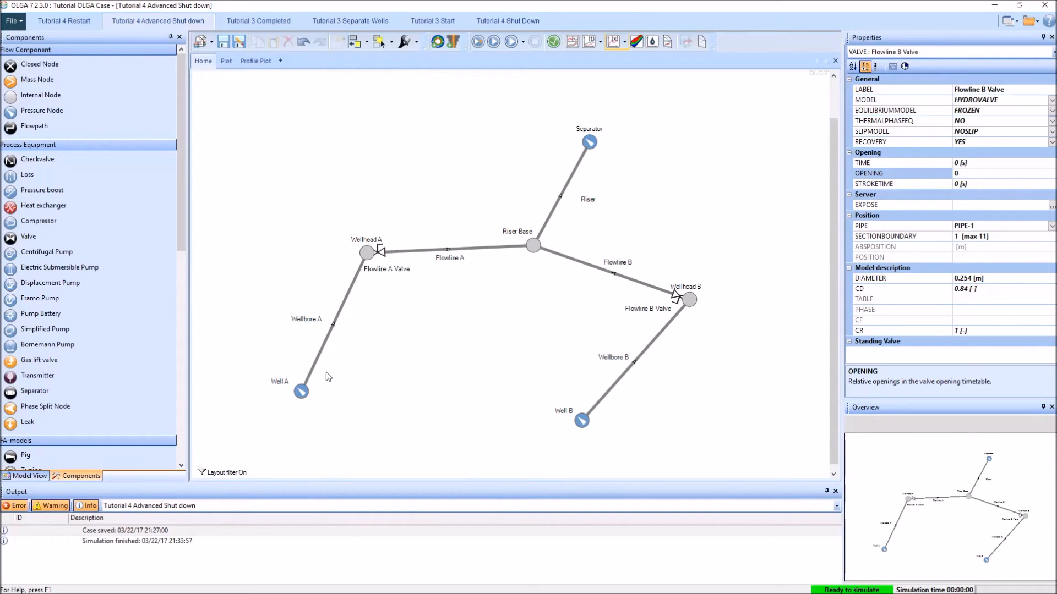
- Add a valve on the Riser just below the Separator and label it Riser Valve
{"action": "left_click_drag", "start_coordinate": [27, 237], "coordinate": [578, 164]}
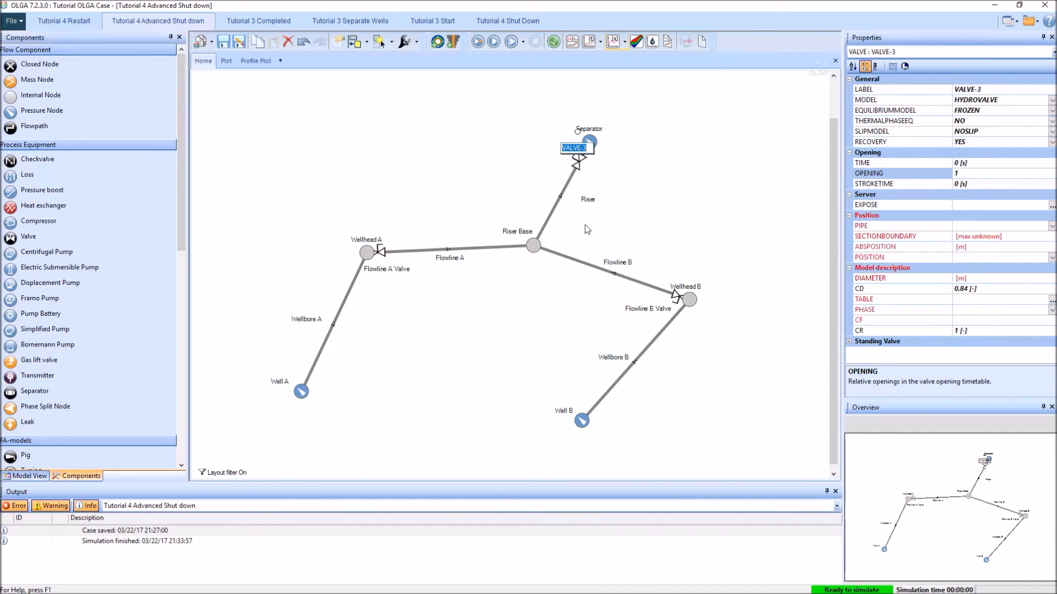
{"action": "type", "text": "Riser Valve"}
{"action": "key", "text": "Return"}
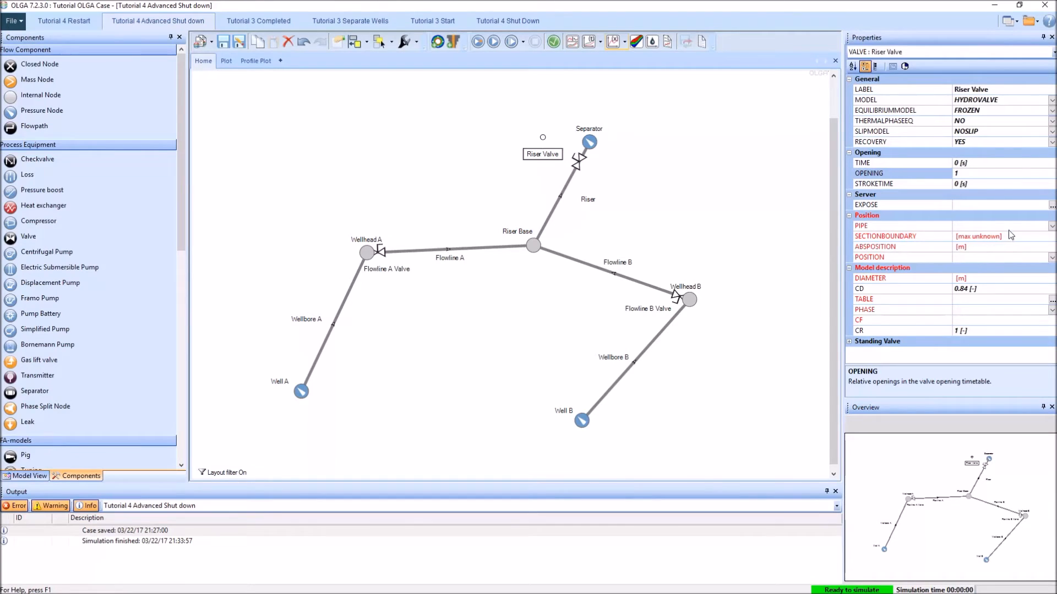
- Position the Riser Valve on PIPE-1 at section boundary 11
{"action": "left_click", "coordinate": [1043, 227]}
{"action": "left_click", "coordinate": [975, 247]}
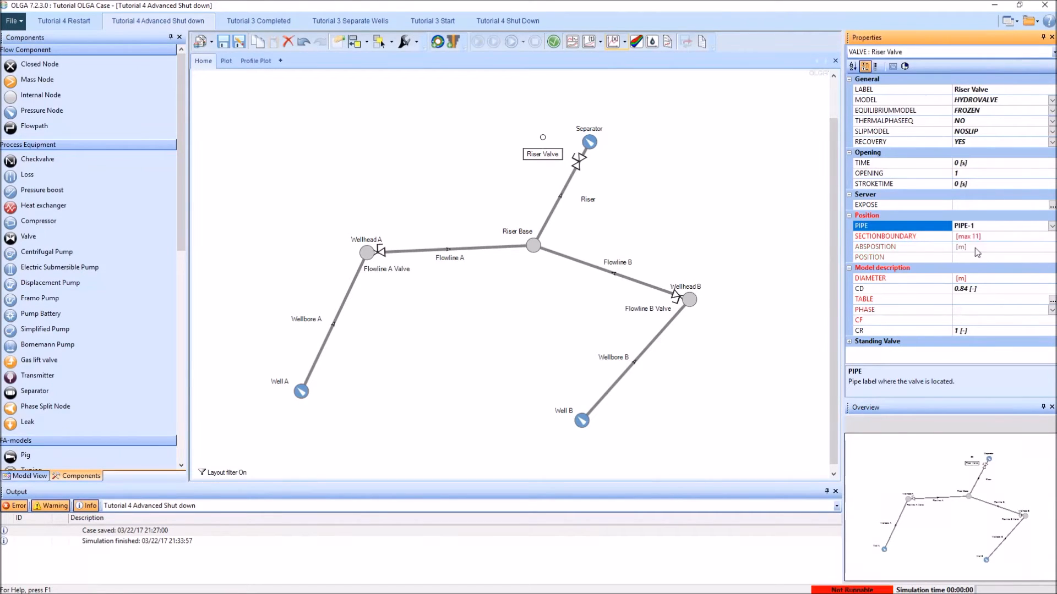
{"action": "left_click", "coordinate": [1007, 235]}
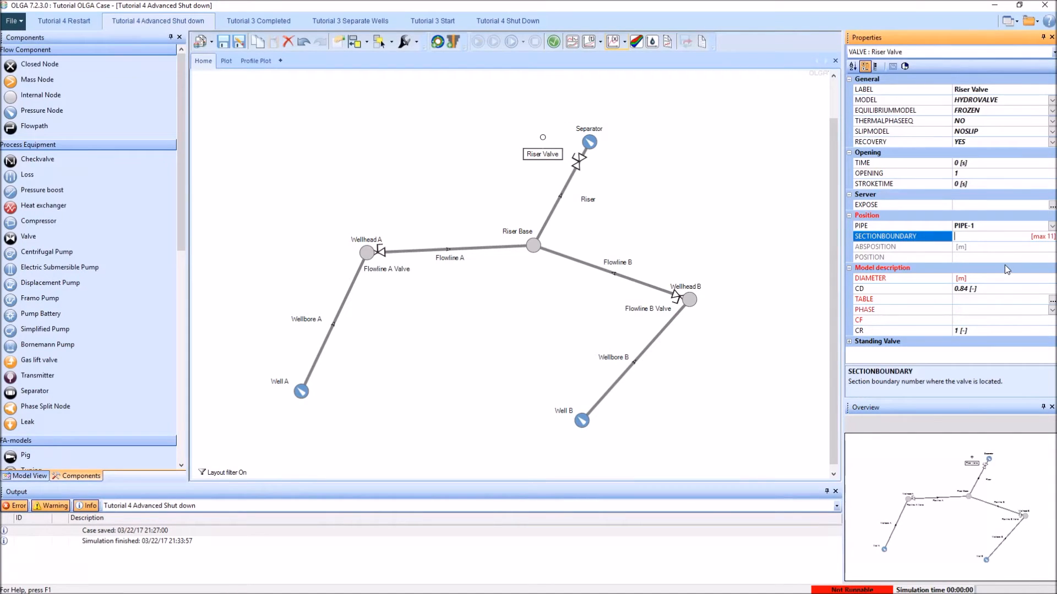
{"action": "type", "text": "11"}
{"action": "key", "text": "Return"}
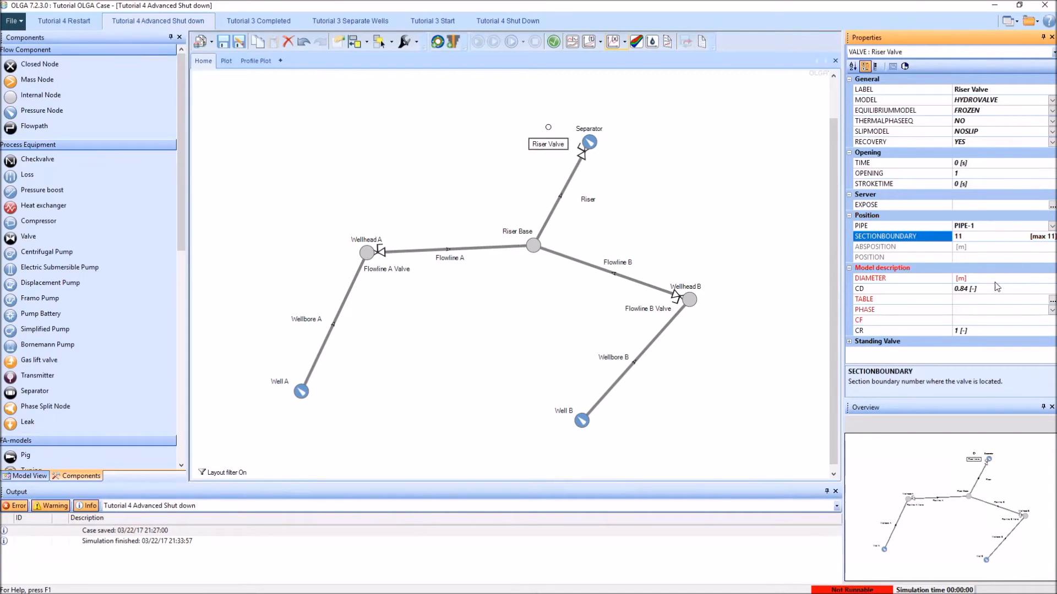
- Set the Riser Valve's diameter to 0.254 m
{"action": "left_click", "coordinate": [995, 279]}
{"action": "type", "text": "0.254"}
{"action": "key", "text": "Return"}
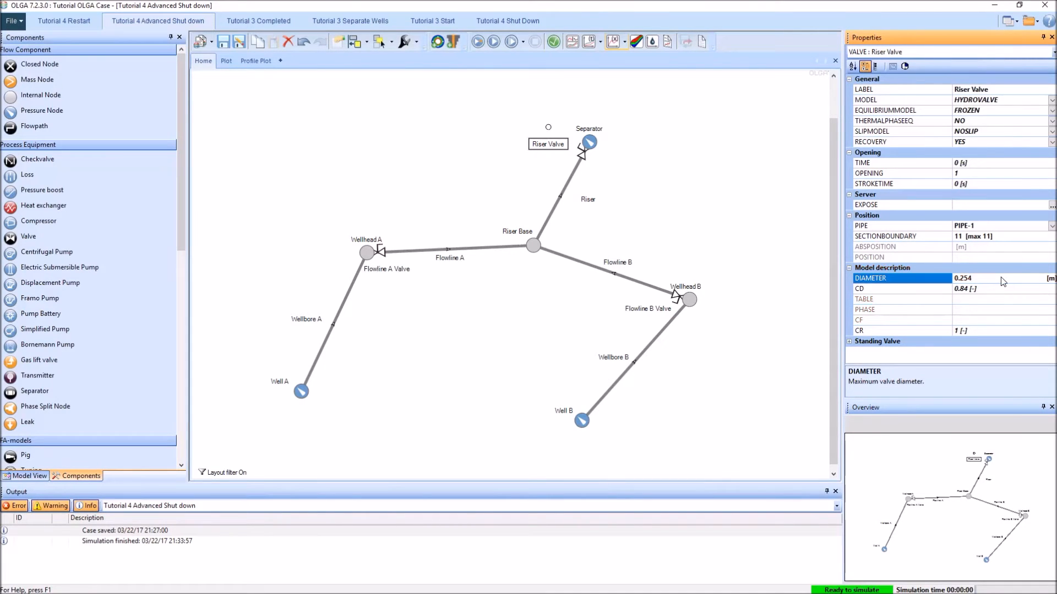
{"action": "left_click", "coordinate": [662, 190]}
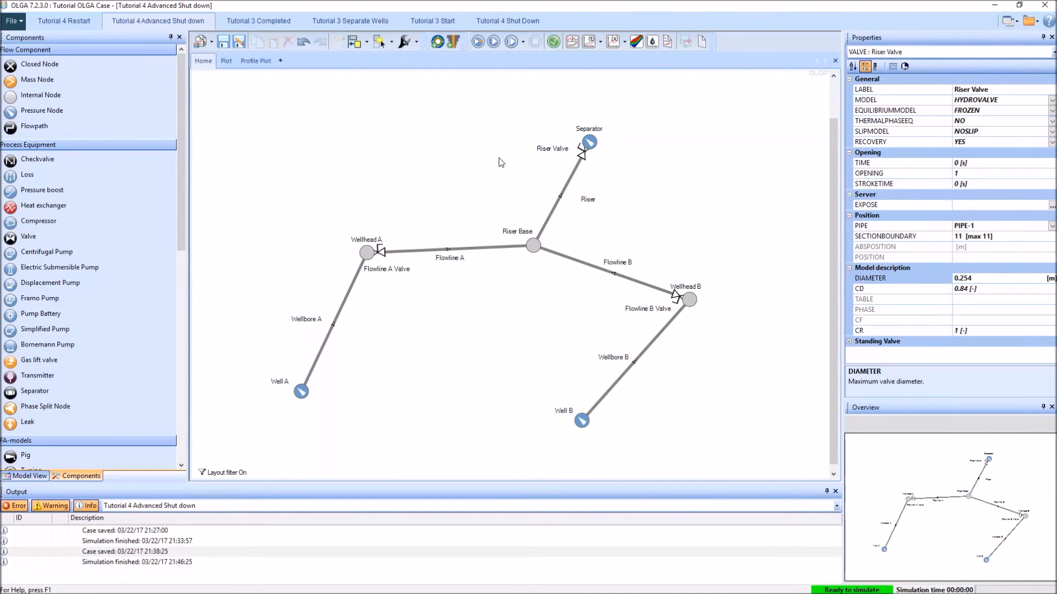
- Close the Riser Valve from the start by setting its OPENING to 0
{"action": "left_click", "coordinate": [581, 154]}
{"action": "left_click", "coordinate": [978, 176]}
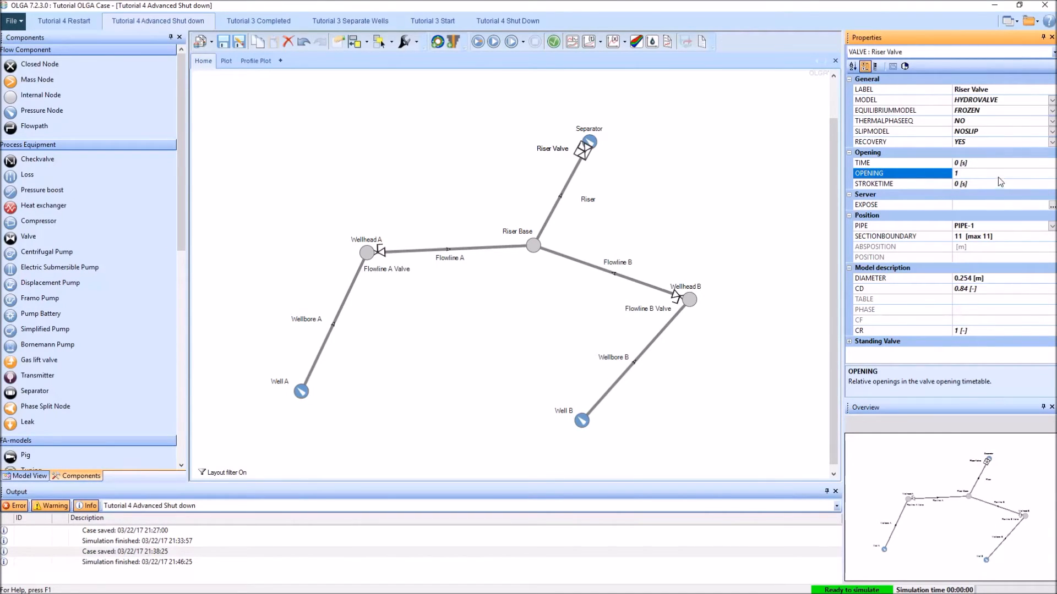
{"action": "type", "text": "0"}
{"action": "left_click", "coordinate": [467, 156]}
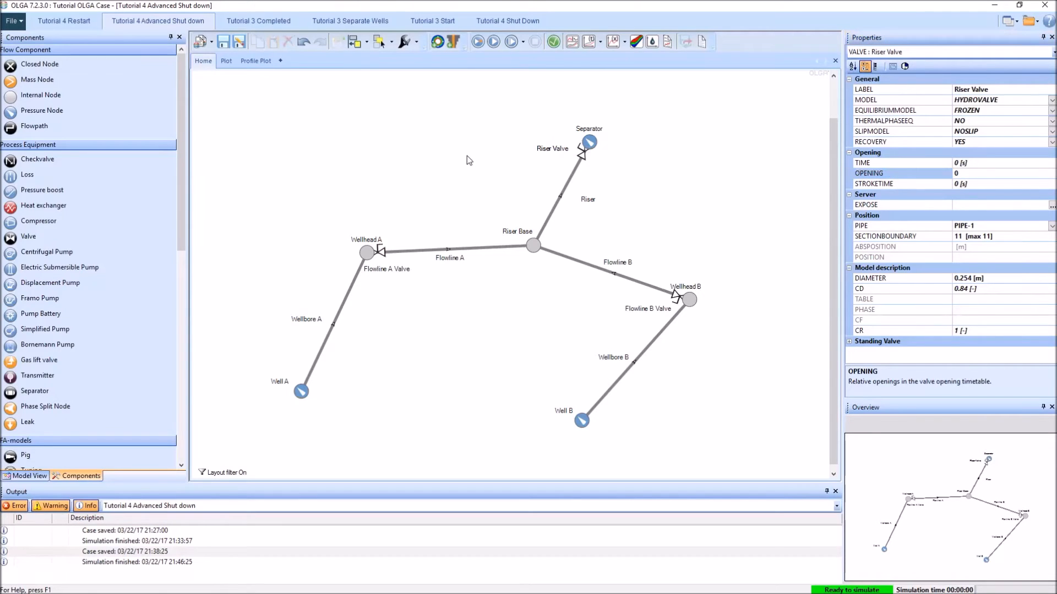
- Run the Tutorial 4 Advanced Shut down simulation and refresh the flowline profile plot with its results
{"action": "left_click", "coordinate": [478, 43]}
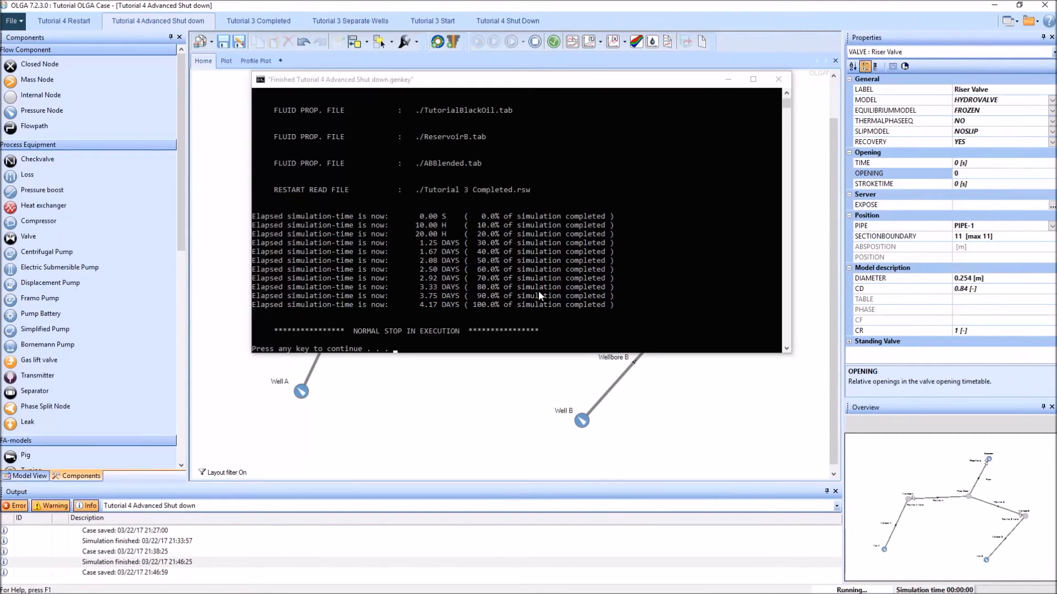
{"action": "key", "text": "Return"}
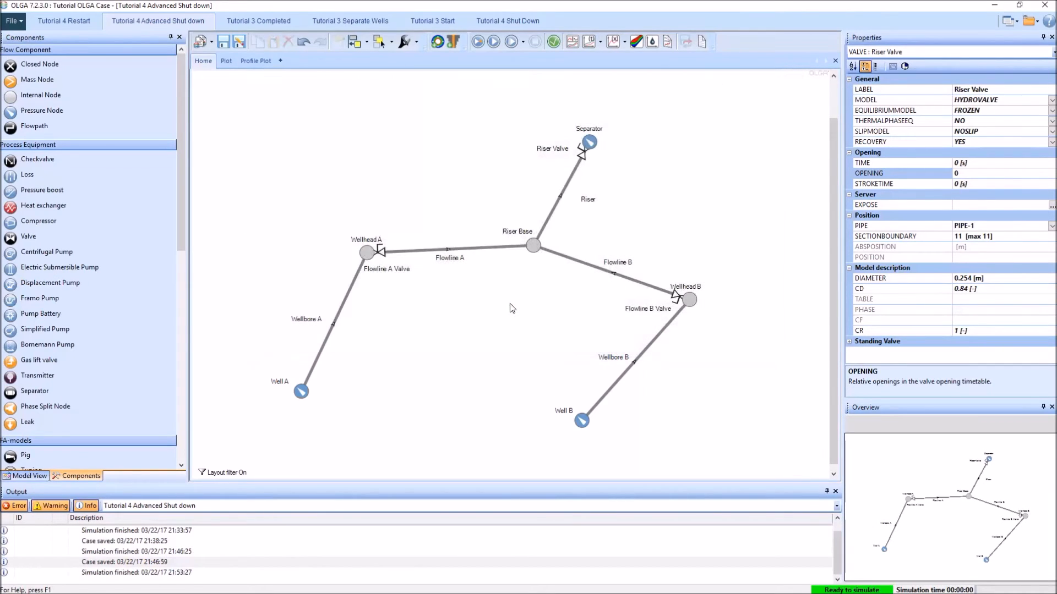
{"action": "left_click", "coordinate": [256, 61]}
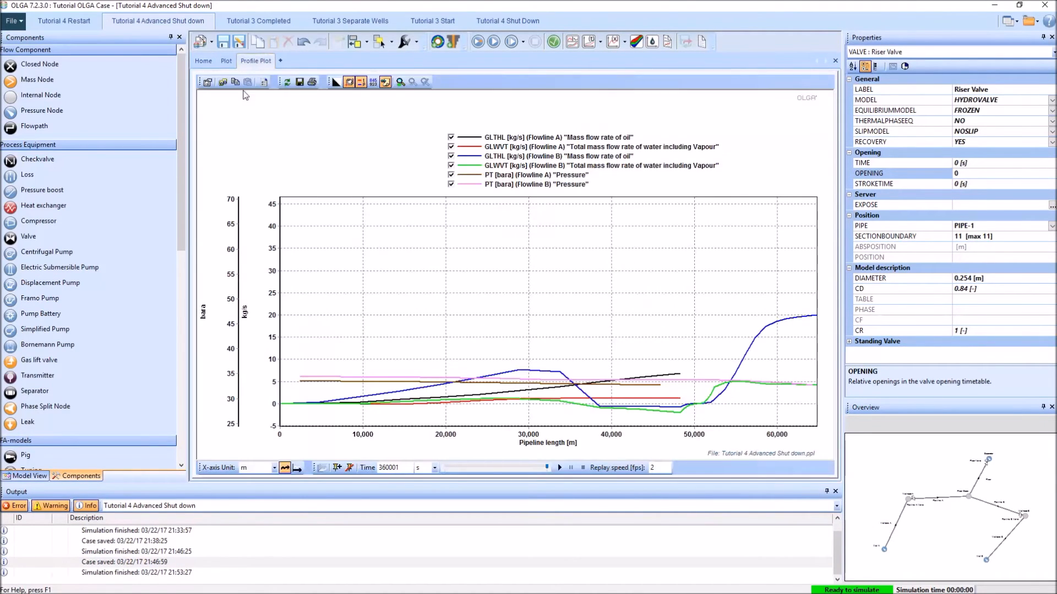
{"action": "left_click", "coordinate": [286, 82]}
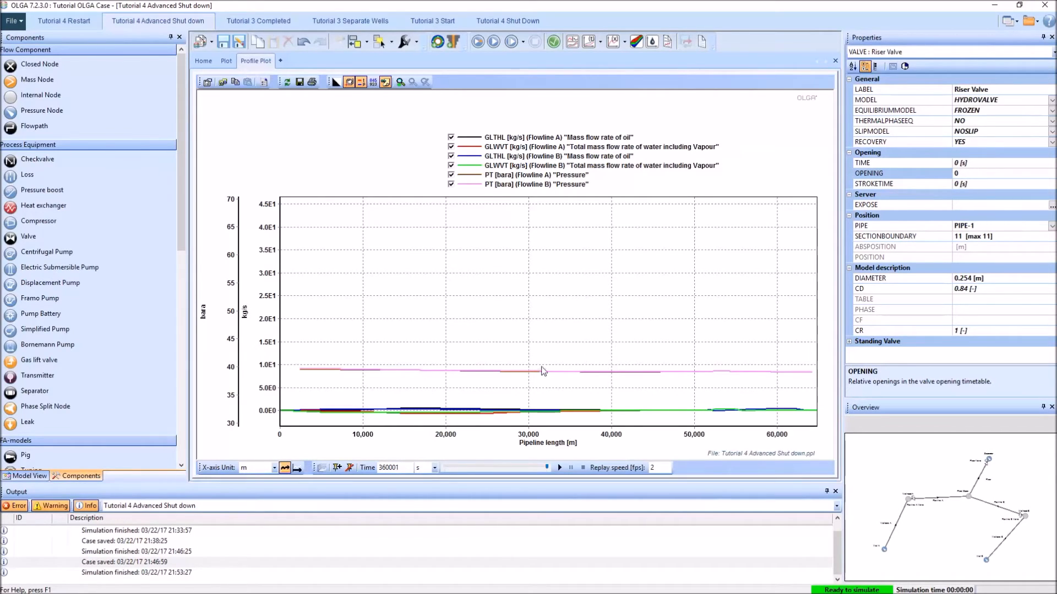
- Duplicate the Advanced Shut down case in the OLGA Tutorial folder under the name Tutorial 4 Advanced Restart
{"action": "left_click", "coordinate": [203, 61]}
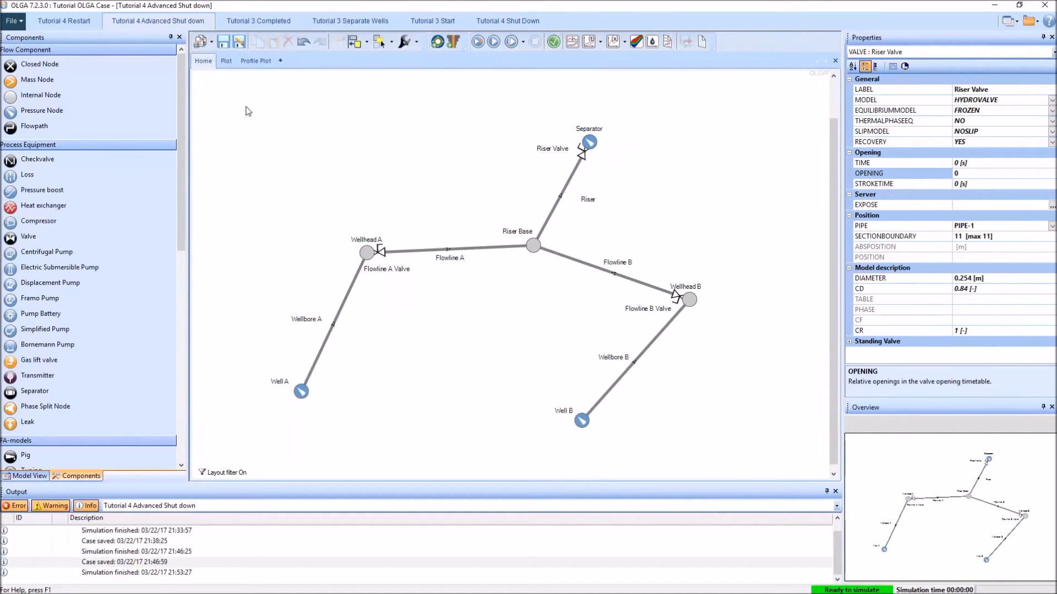
{"action": "left_click", "coordinate": [212, 42]}
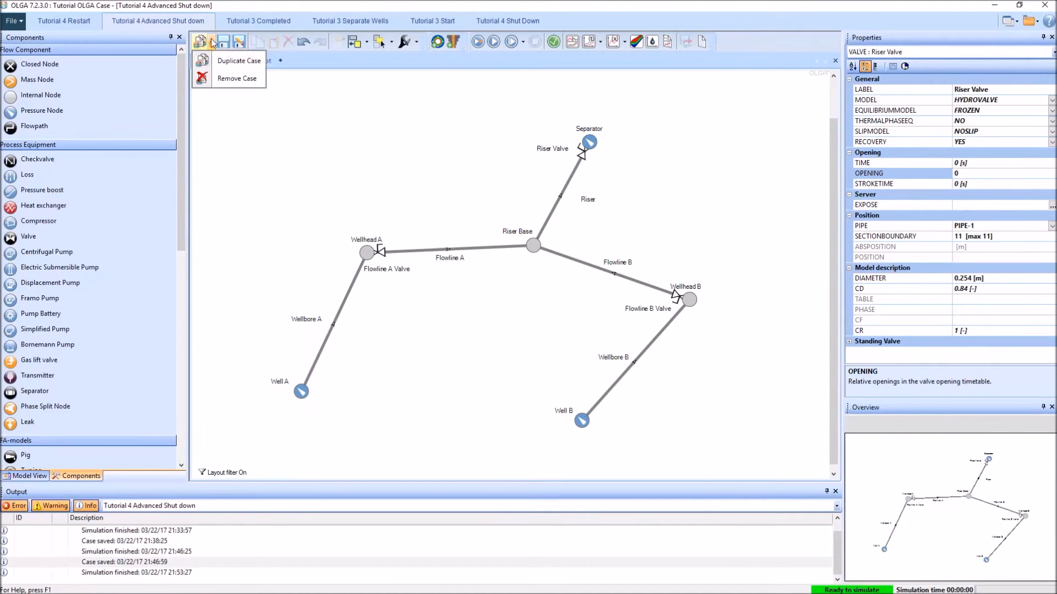
{"action": "left_click", "coordinate": [238, 61]}
{"action": "left_click", "coordinate": [522, 398]}
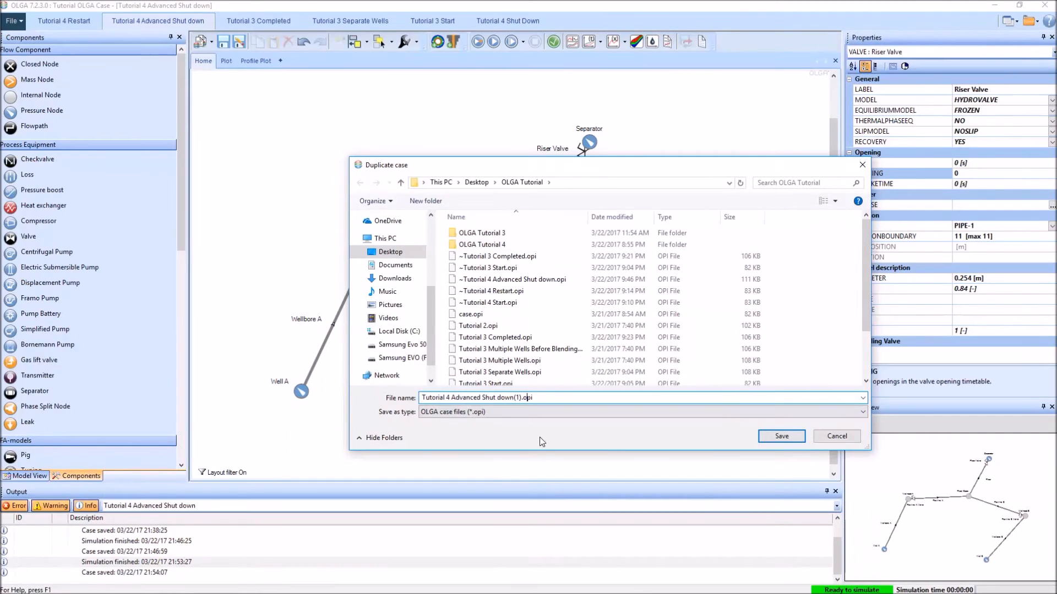
{"action": "key", "text": "shift+Left"}
{"action": "key", "text": "shift+Left"}
{"action": "key", "text": "shift+Left"}
{"action": "key", "text": "shift+Left"}
{"action": "key", "text": "shift+Left"}
{"action": "key", "text": "shift+Left"}
{"action": "key", "text": "shift+Left"}
{"action": "key", "text": "shift+Left"}
{"action": "key", "text": "shift+Left"}
{"action": "key", "text": "shift+Left"}
{"action": "key", "text": "shift+Left"}
{"action": "key", "text": "shift+Left"}
{"action": "type", "text": "Restart"}
{"action": "left_click", "coordinate": [778, 436]}
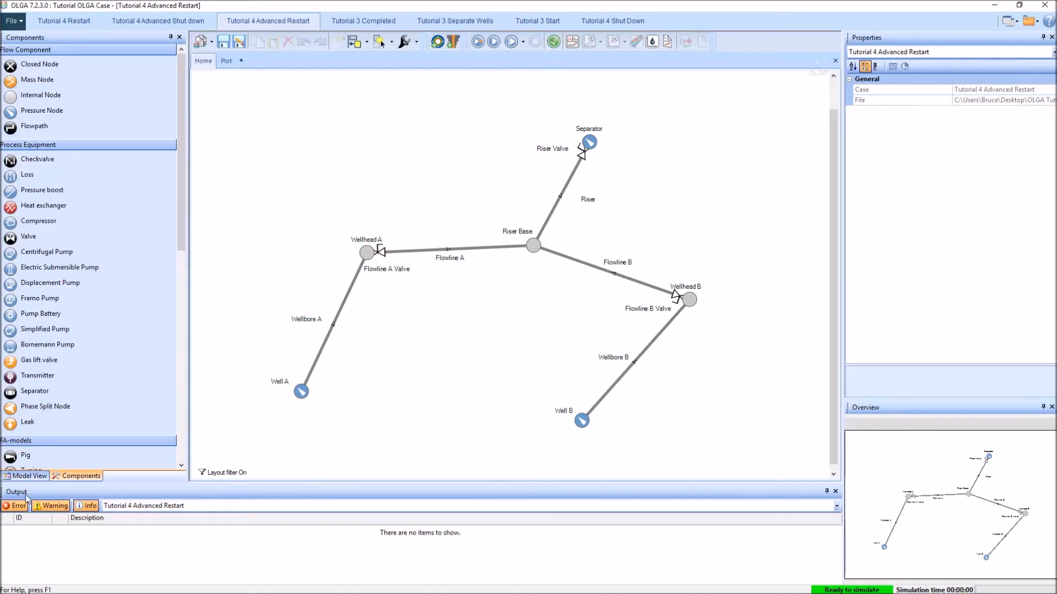
- Set the restart FILE of the Tutorial 4 Advanced Restart case to Tutorial 4 Advanced Shut down.rsw
{"action": "left_click", "coordinate": [29, 476]}
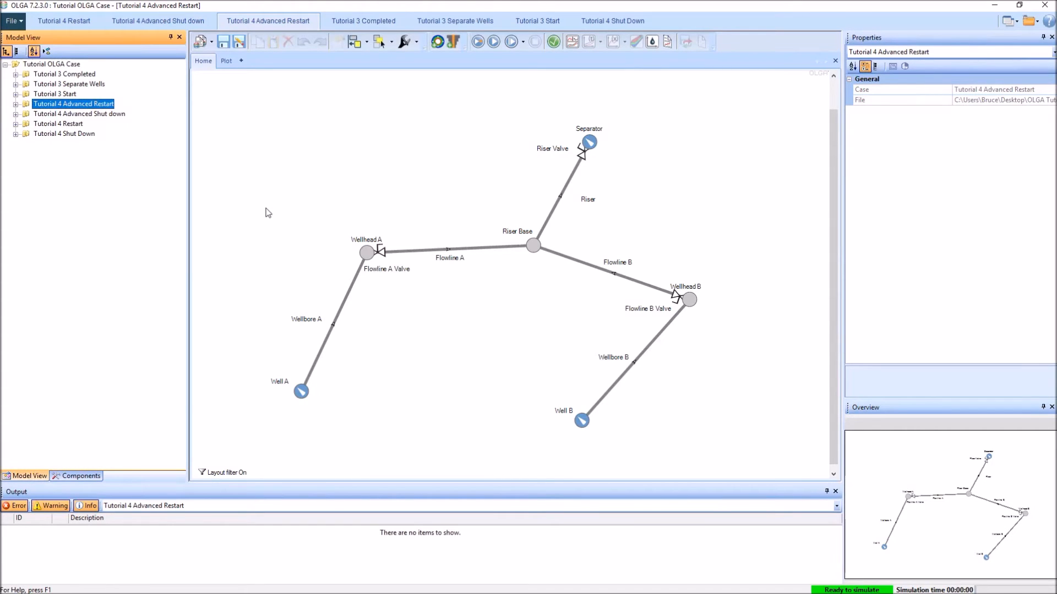
{"action": "left_click", "coordinate": [16, 105]}
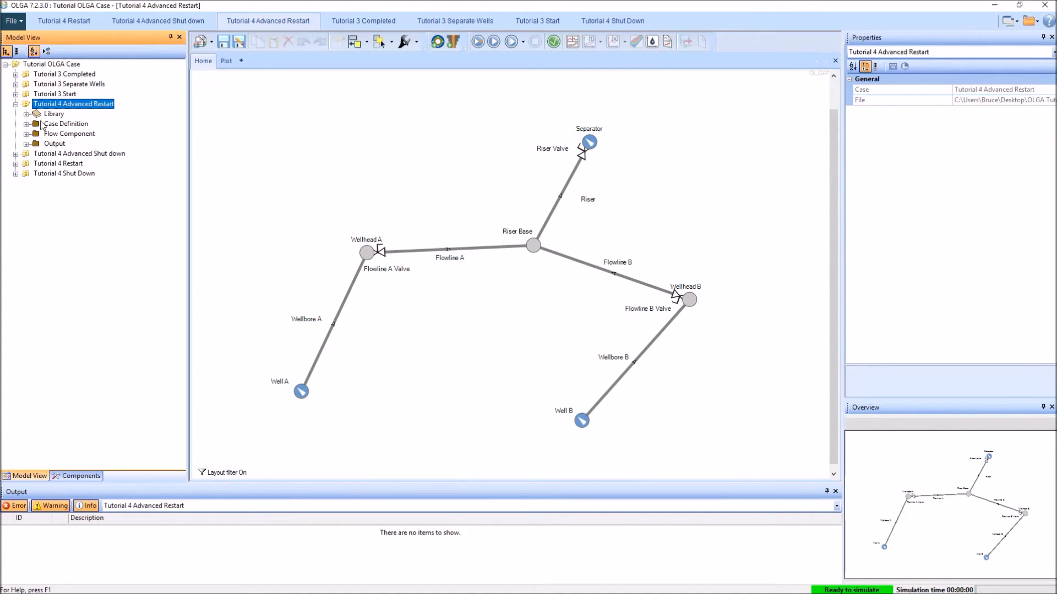
{"action": "left_click", "coordinate": [25, 123]}
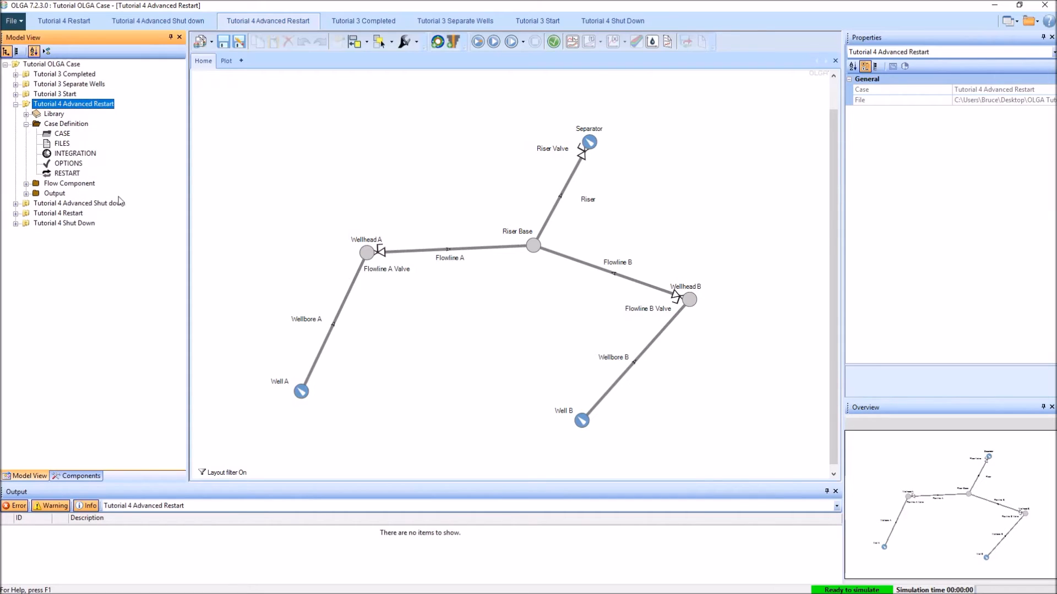
{"action": "left_click", "coordinate": [67, 173]}
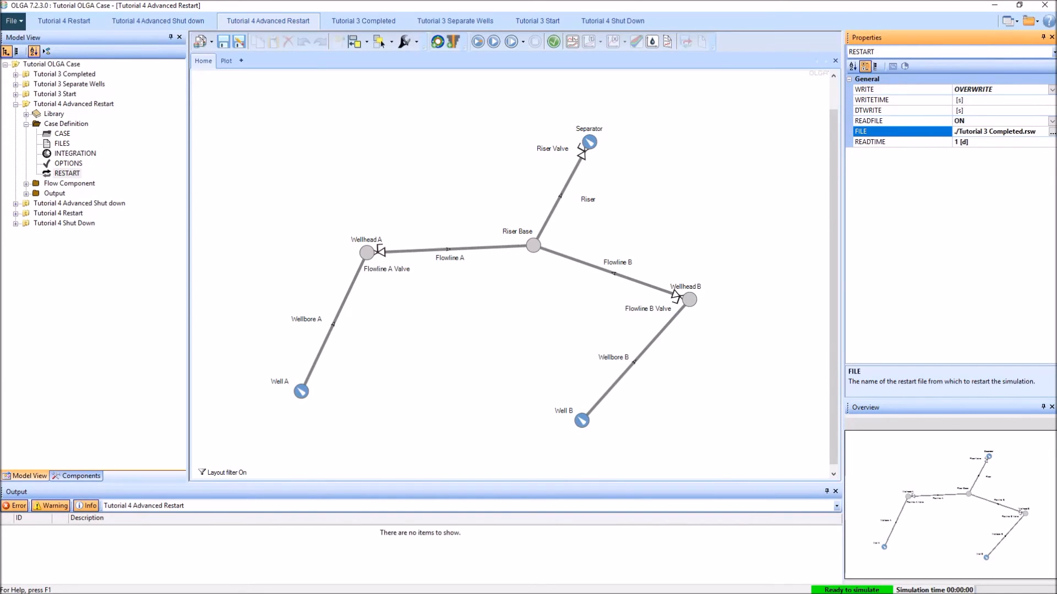
{"action": "left_click", "coordinate": [1051, 132]}
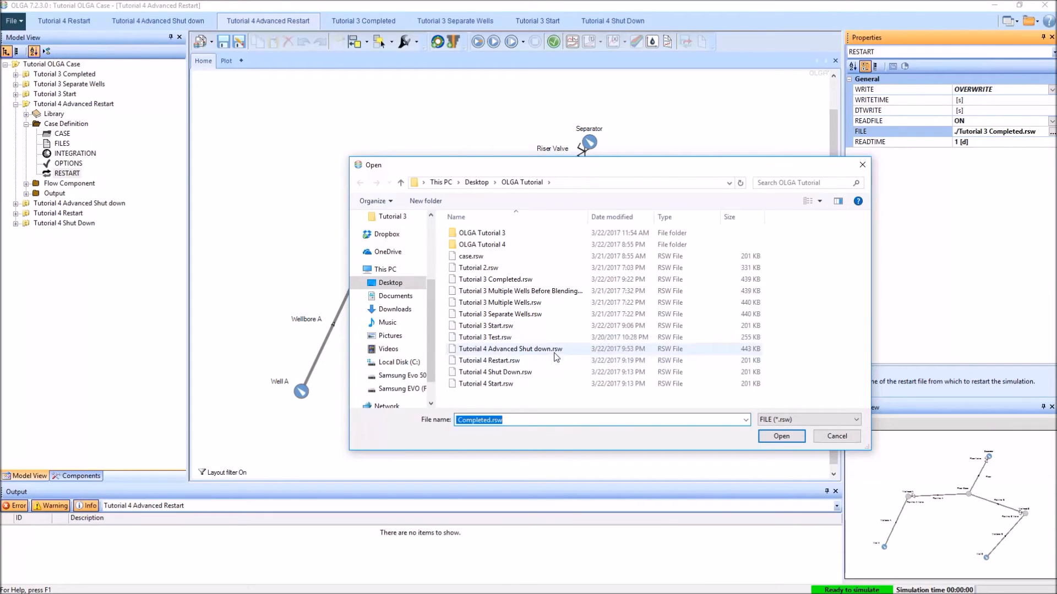
{"action": "left_click", "coordinate": [506, 349]}
{"action": "left_click", "coordinate": [782, 436]}
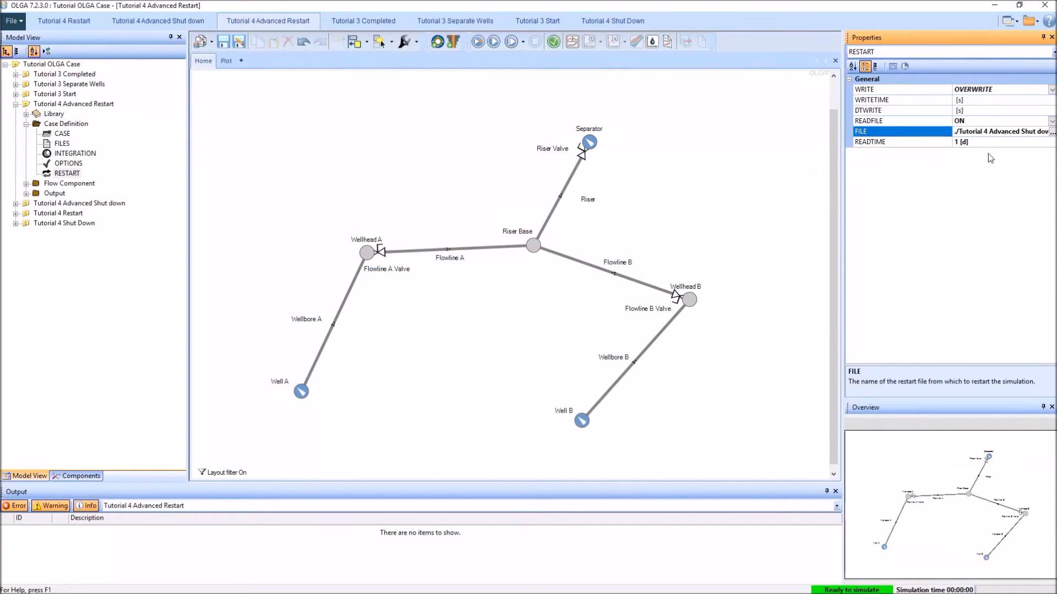
- Set the restart READTIME to 100 h and check it against the integration end time
{"action": "left_click", "coordinate": [1018, 143]}
{"action": "left_click_drag", "start_coordinate": [983, 143], "coordinate": [893, 143]}
{"action": "type", "text": "100"}
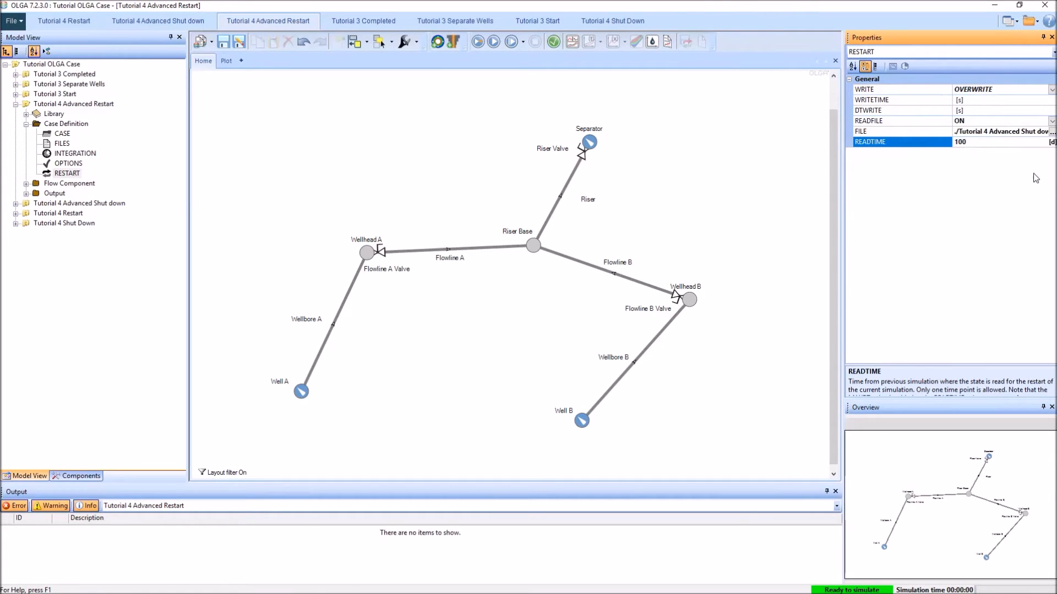
{"action": "left_click", "coordinate": [1051, 142]}
{"action": "left_click", "coordinate": [1025, 168]}
{"action": "left_click", "coordinate": [356, 174]}
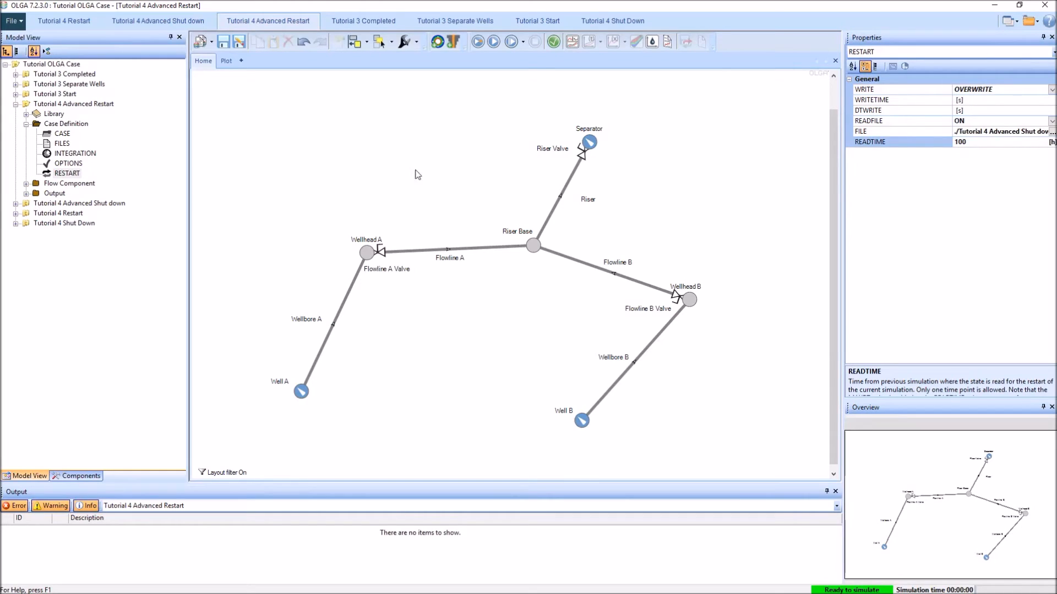
{"action": "left_click", "coordinate": [77, 154]}
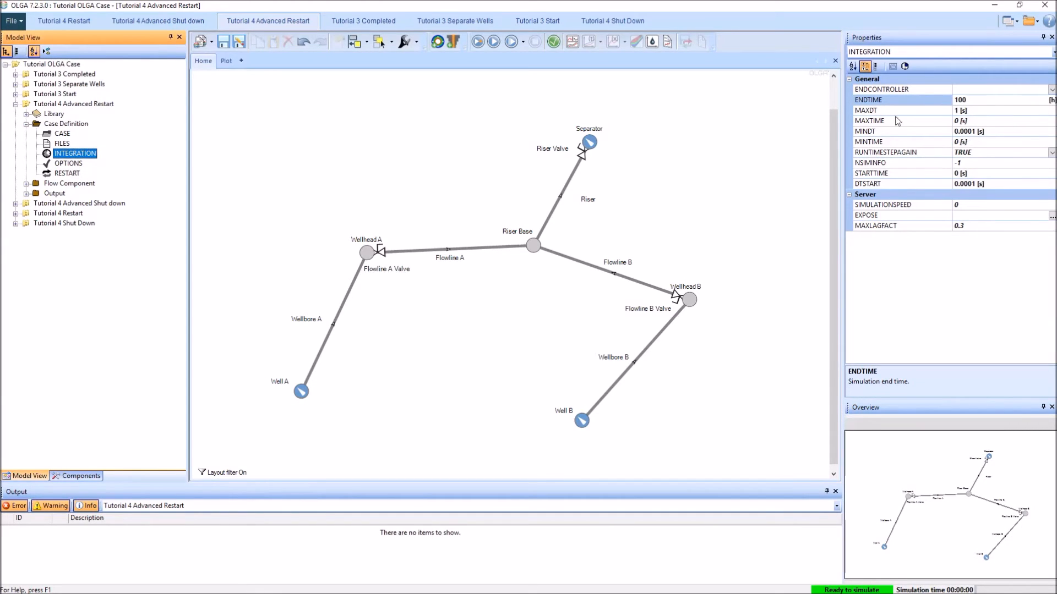
- Open the Riser Valve fully by setting its OPENING to 1
{"action": "left_click", "coordinate": [582, 157]}
{"action": "left_click", "coordinate": [994, 174]}
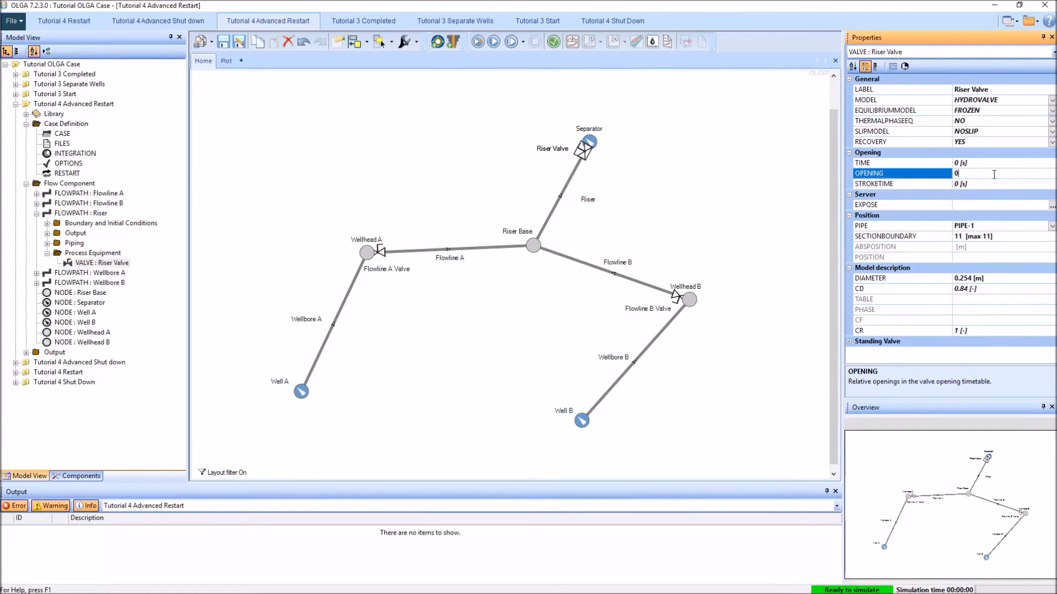
{"action": "type", "text": "1"}
{"action": "left_click", "coordinate": [658, 200]}
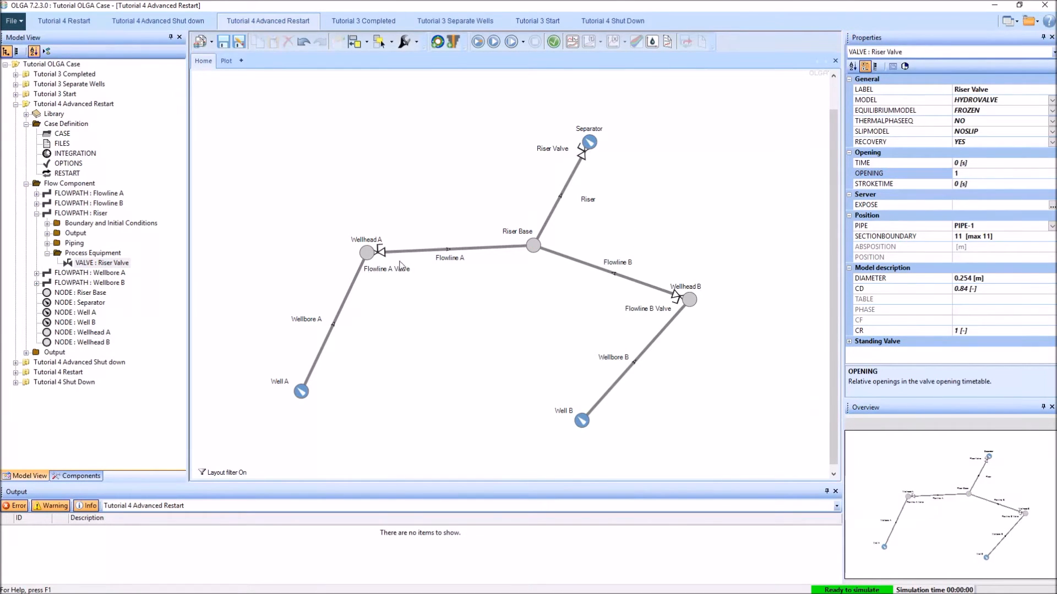
- Open the Flowline A Valve and the Flowline B Valve fully by setting each OPENING to 1
{"action": "left_click", "coordinate": [380, 252]}
{"action": "left_click", "coordinate": [968, 174]}
{"action": "left_click", "coordinate": [593, 200]}
{"action": "left_click", "coordinate": [677, 296]}
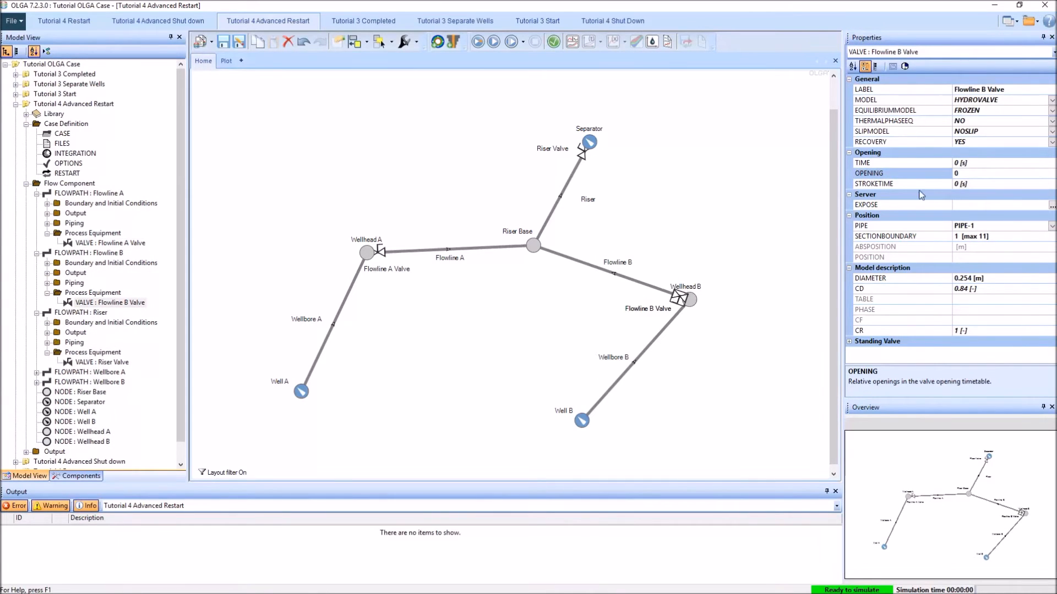
{"action": "left_click", "coordinate": [963, 174]}
{"action": "type", "text": "1"}
{"action": "left_click", "coordinate": [680, 215]}
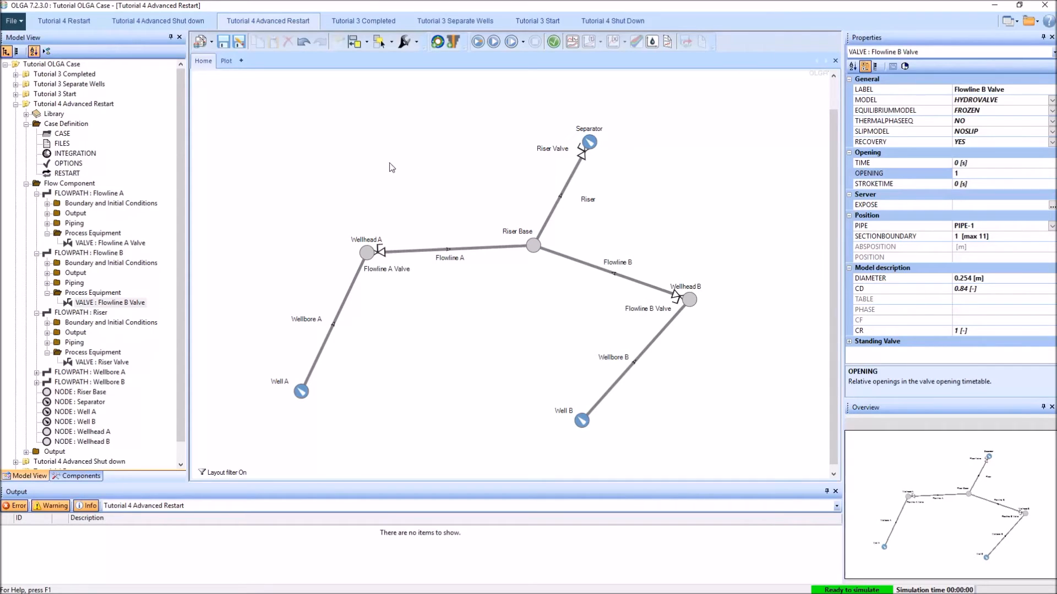
- Run the Tutorial 4 Advanced Restart simulation and dismiss its console window
{"action": "left_click", "coordinate": [478, 43]}
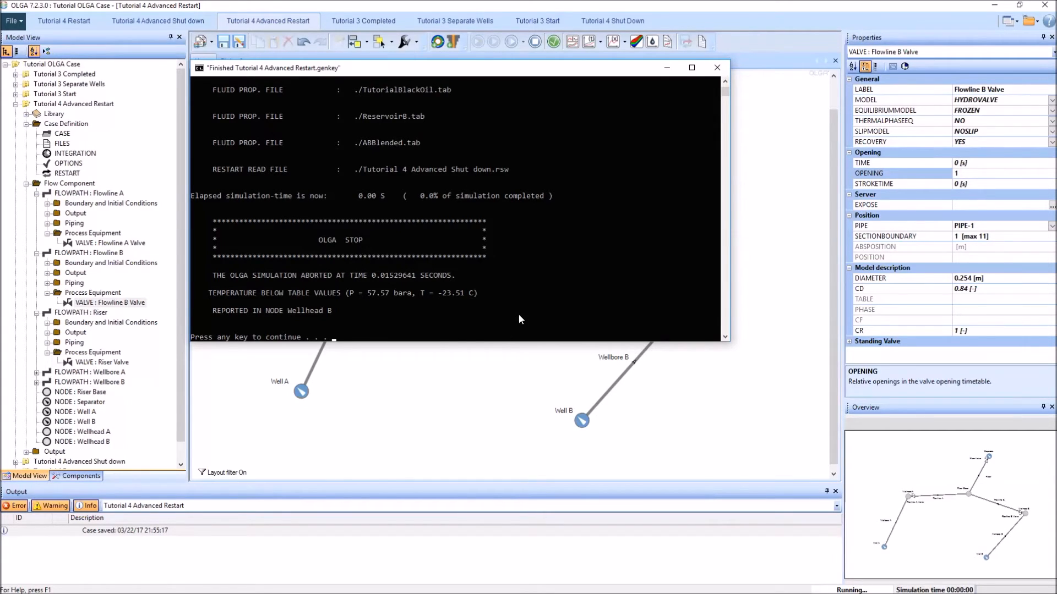
{"action": "key", "text": "Return"}
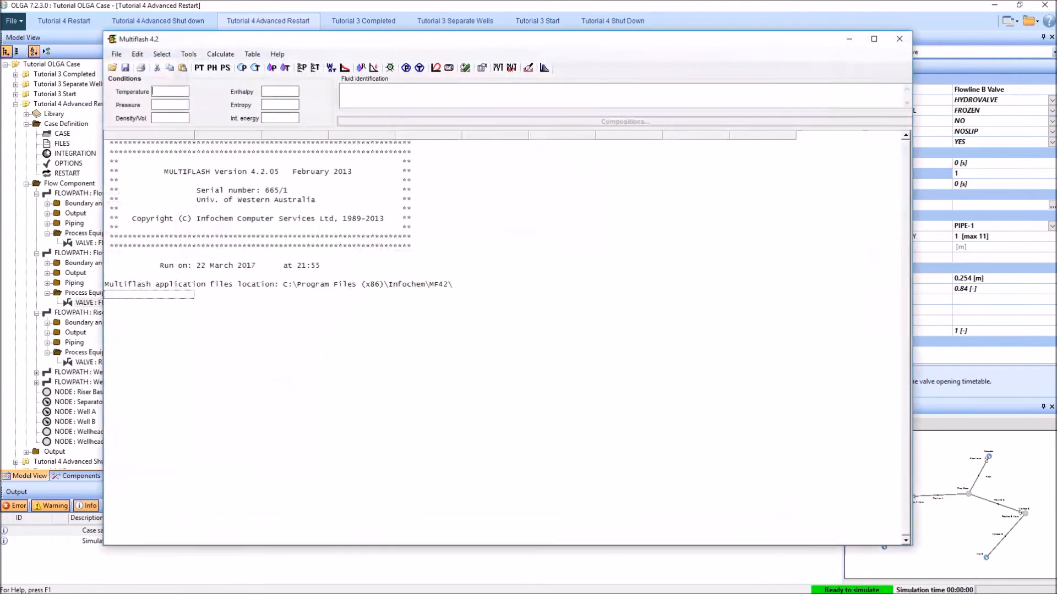
- Switch to Multiflash and load the problem file RESERVOIR B.MFL from the OLGA Tutorial folder
{"action": "left_click", "coordinate": [112, 70]}
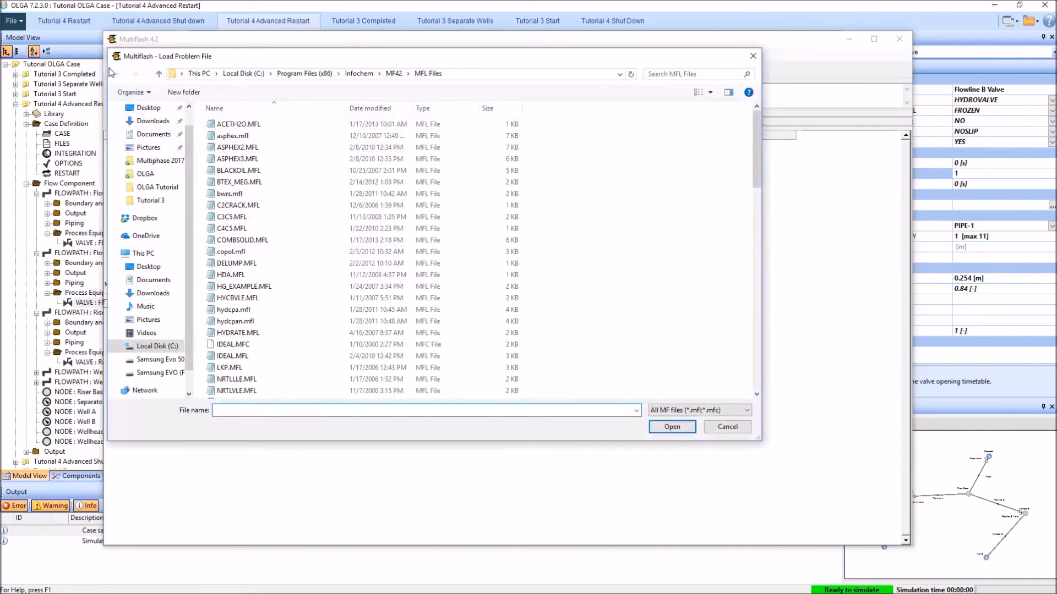
{"action": "left_click", "coordinate": [170, 199]}
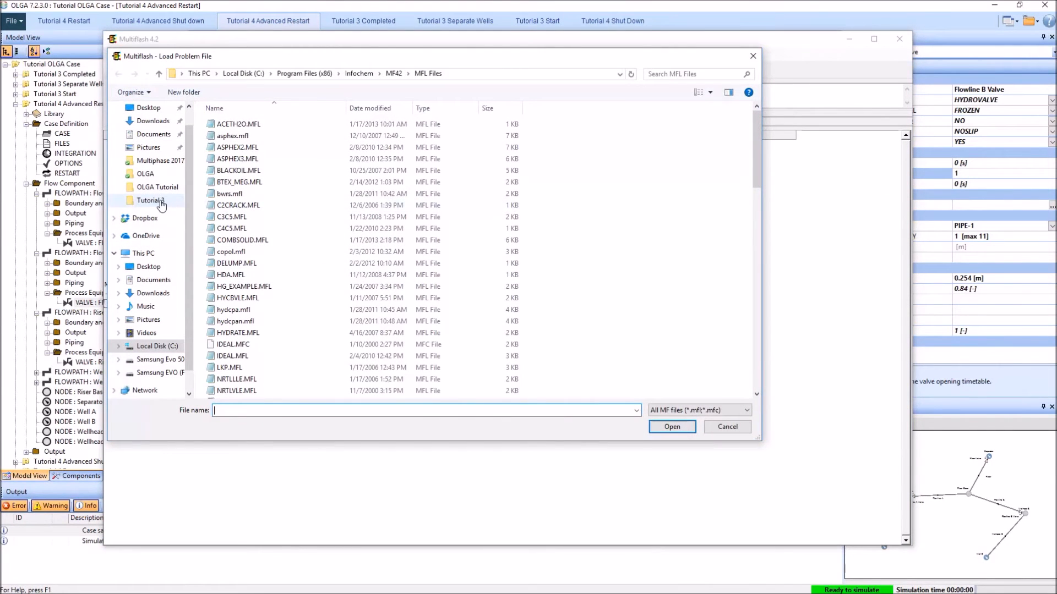
{"action": "left_click", "coordinate": [159, 187]}
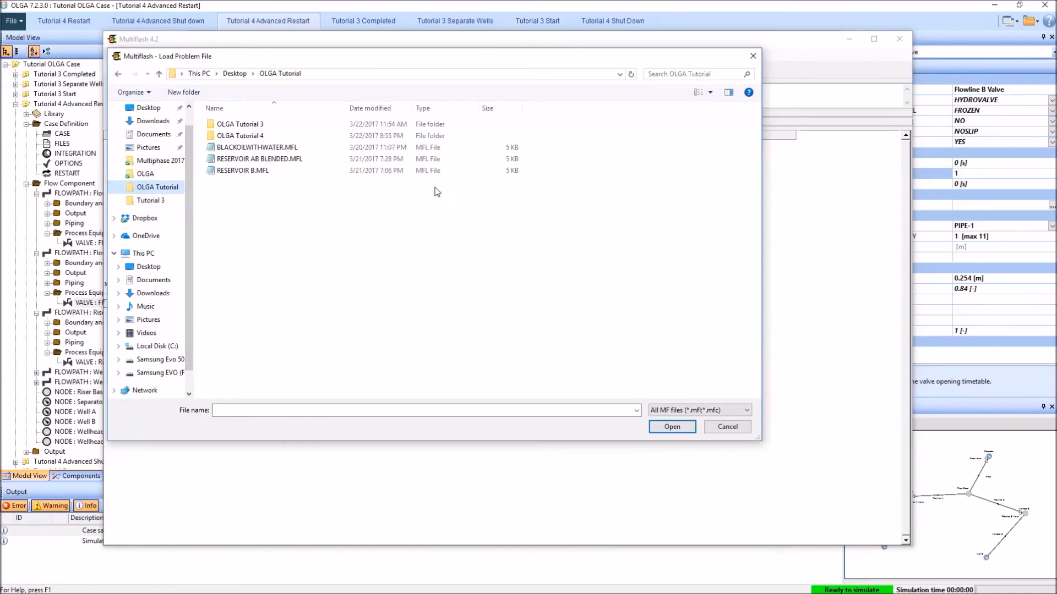
{"action": "left_click", "coordinate": [266, 172]}
{"action": "left_click", "coordinate": [672, 427]}
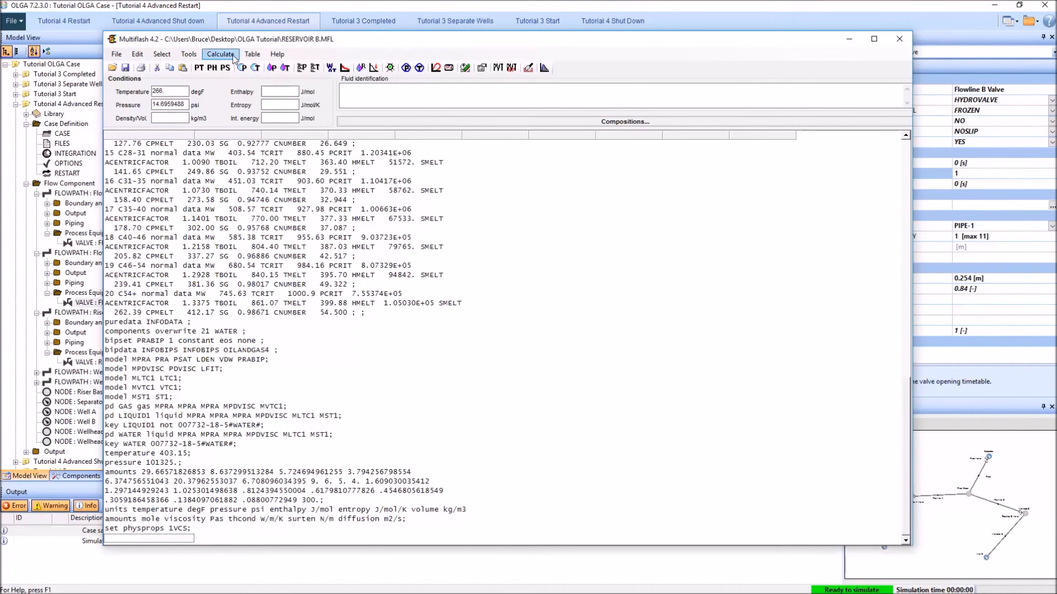
- Start an OLGA table for the Reservoir B fluid and choose ReservoirB.tab as its PVT table file
{"action": "left_click", "coordinate": [252, 54]}
{"action": "left_click", "coordinate": [254, 66]}
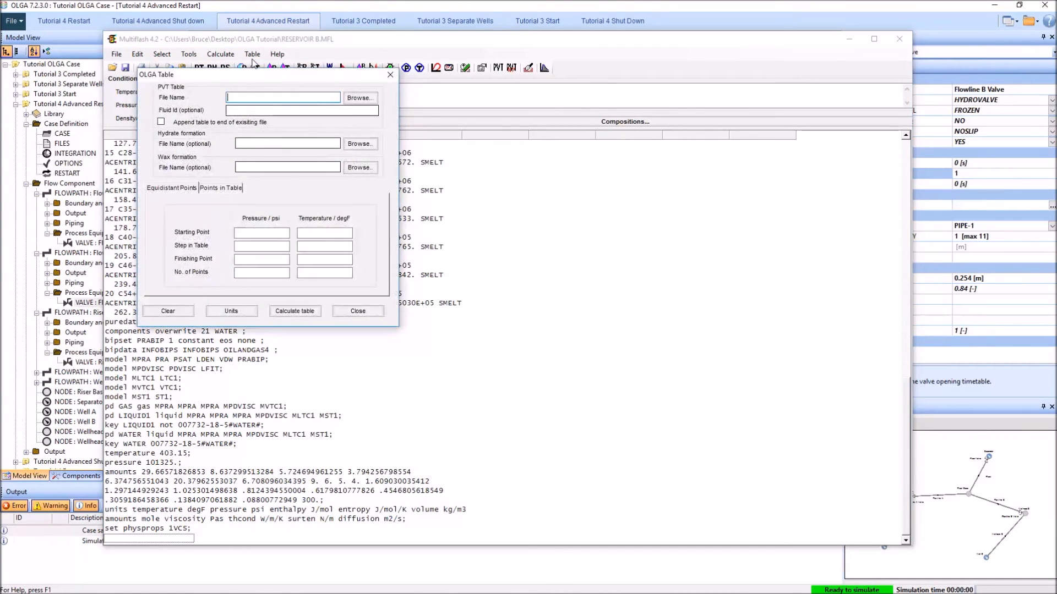
{"action": "left_click_drag", "start_coordinate": [193, 75], "coordinate": [321, 107]}
{"action": "left_click", "coordinate": [488, 129]}
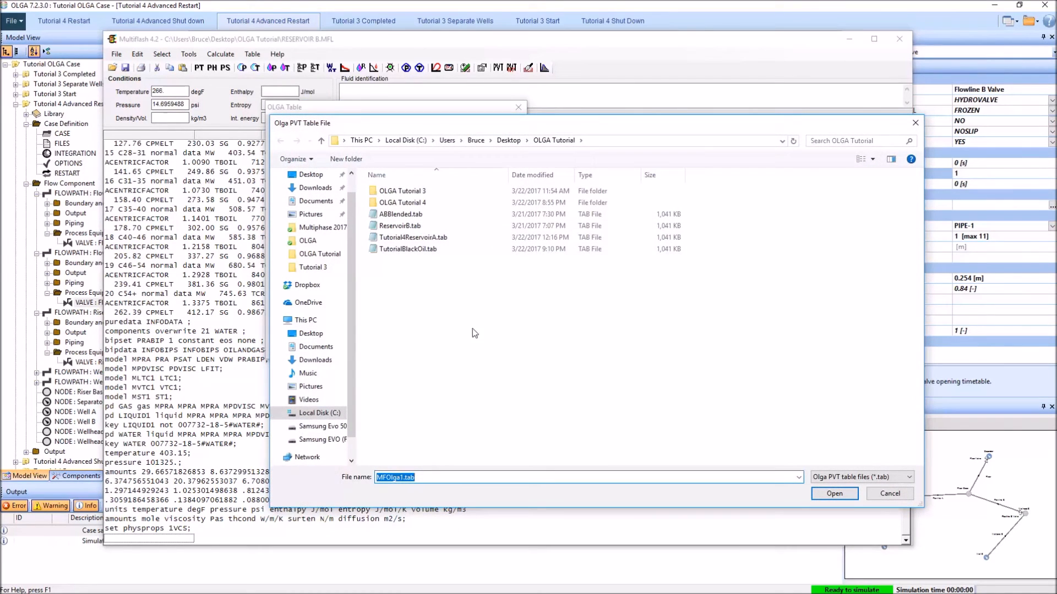
{"action": "left_click", "coordinate": [407, 226]}
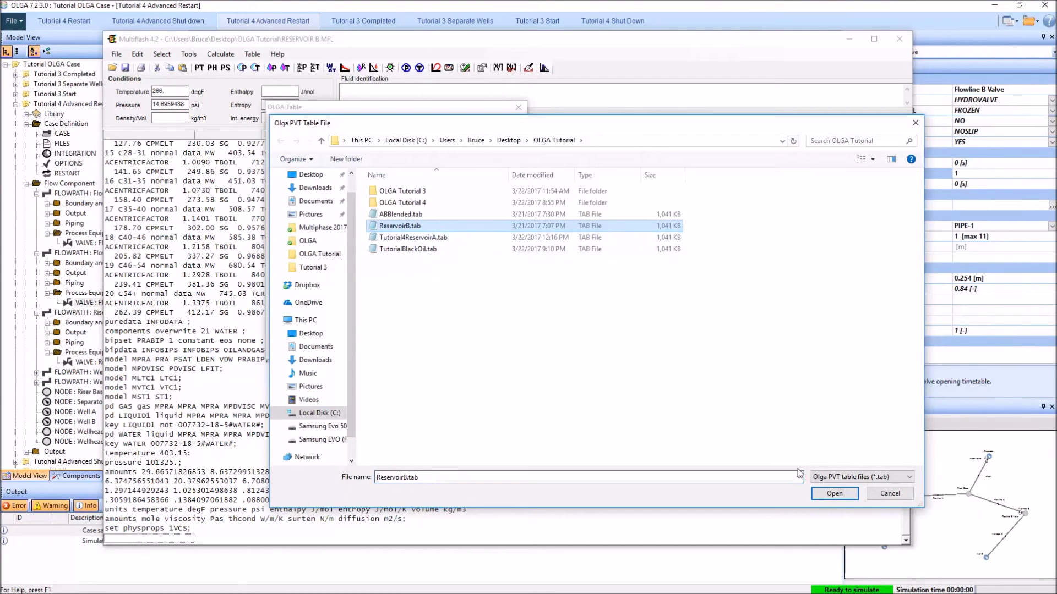
{"action": "left_click", "coordinate": [834, 494]}
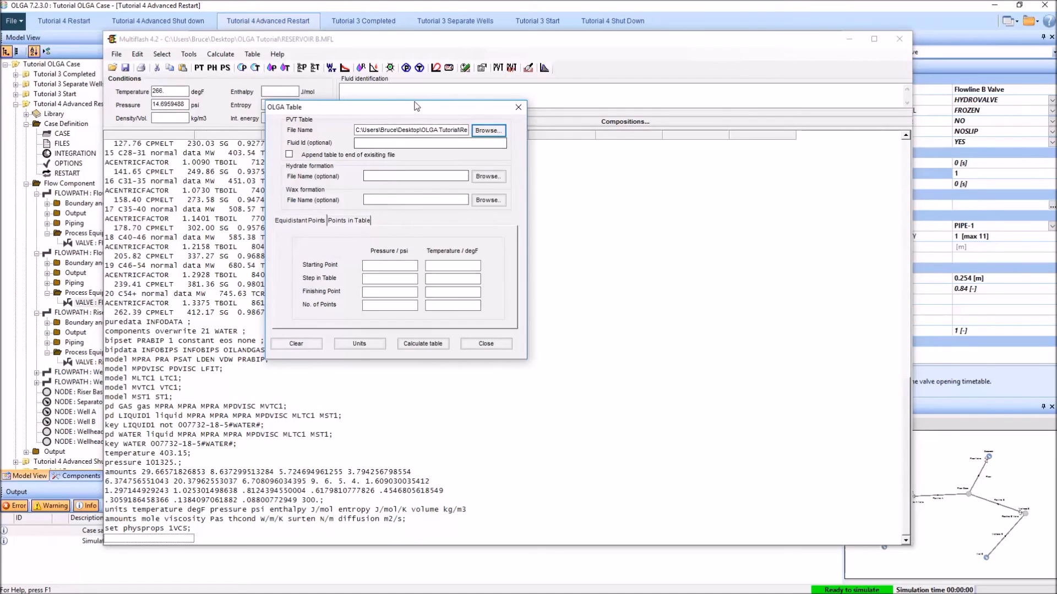
{"action": "left_click_drag", "start_coordinate": [410, 106], "coordinate": [508, 145]}
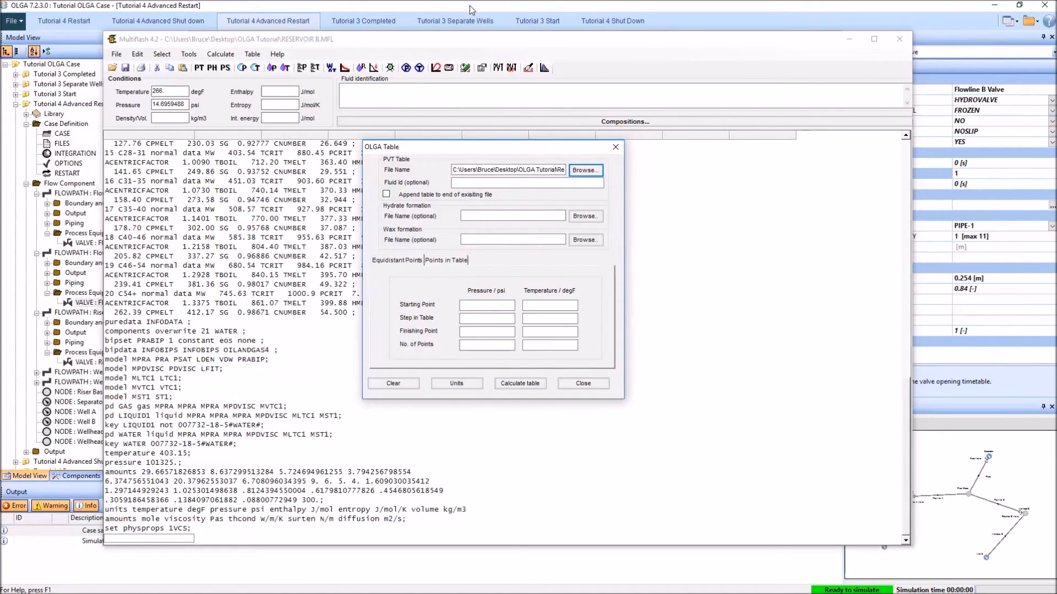
- Check Well B's fluid name in OLGA, and enter ReservoirB as the fluid ID of the Multiflash OLGA table
{"action": "left_click", "coordinate": [471, 10]}
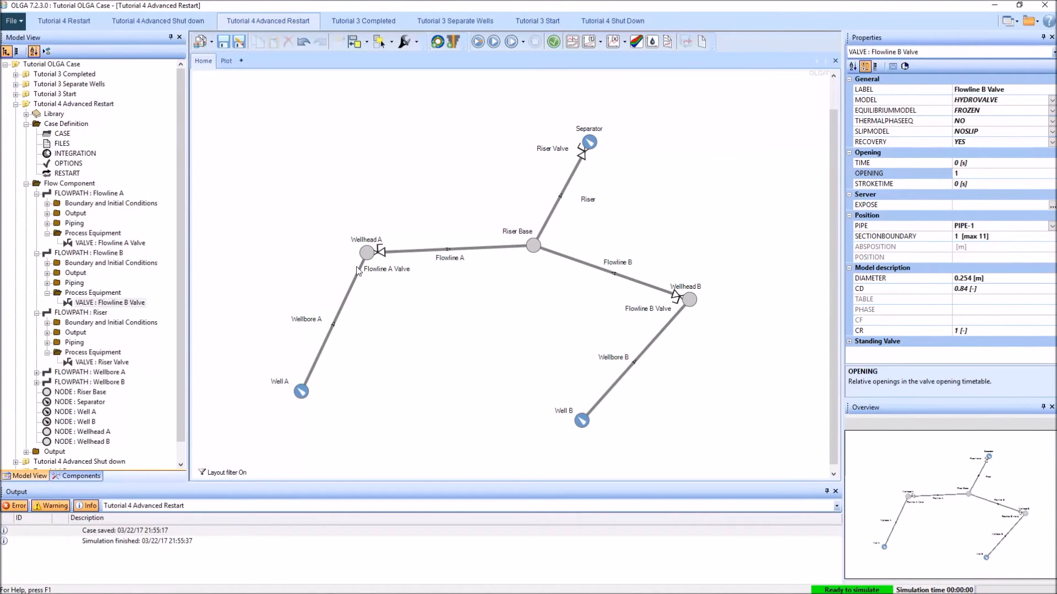
{"action": "left_click", "coordinate": [582, 421]}
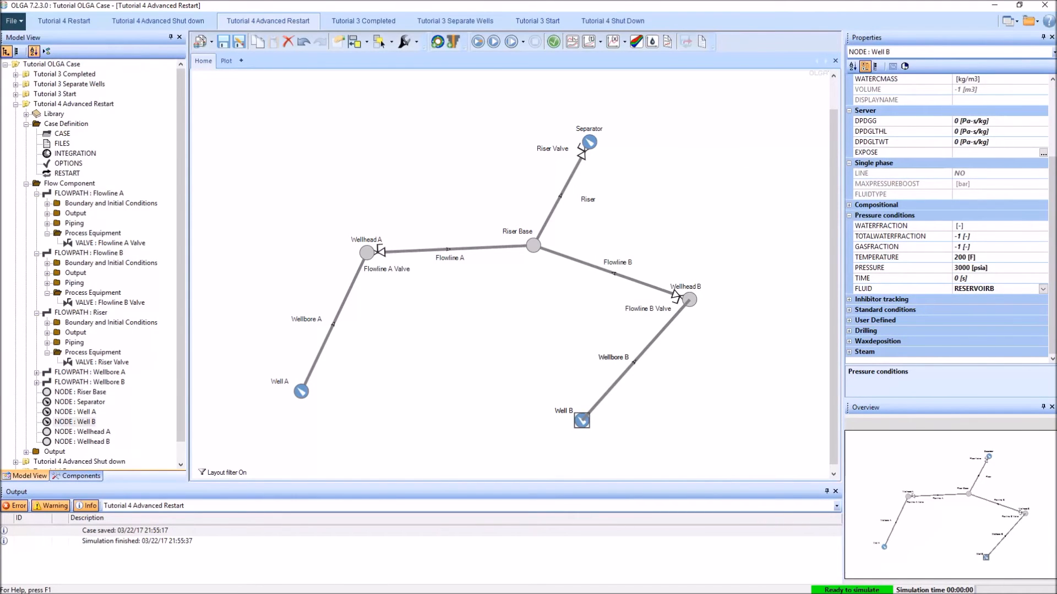
{"action": "key", "text": "alt+Tab"}
{"action": "left_click", "coordinate": [461, 182]}
{"action": "type", "text": "ReservoirB"}
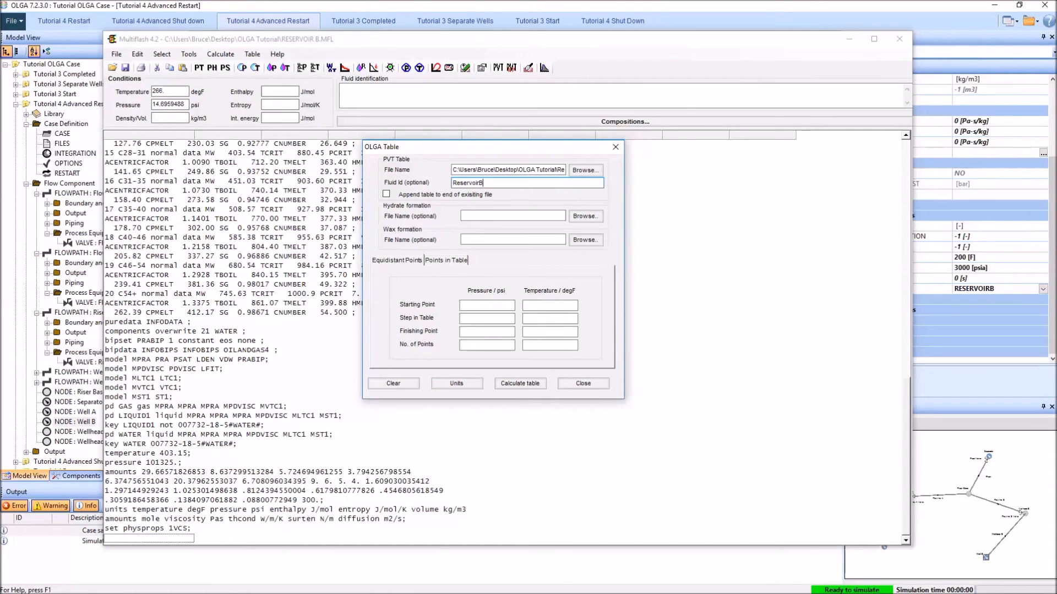
- Define the pressure range of the Reservoir B OLGA table from 100 to 4000 psi with 50 points
{"action": "left_click", "coordinate": [500, 306]}
{"action": "type", "text": "100"}
{"action": "left_click", "coordinate": [490, 332]}
{"action": "key", "text": "Tab"}
{"action": "type", "text": "5"}
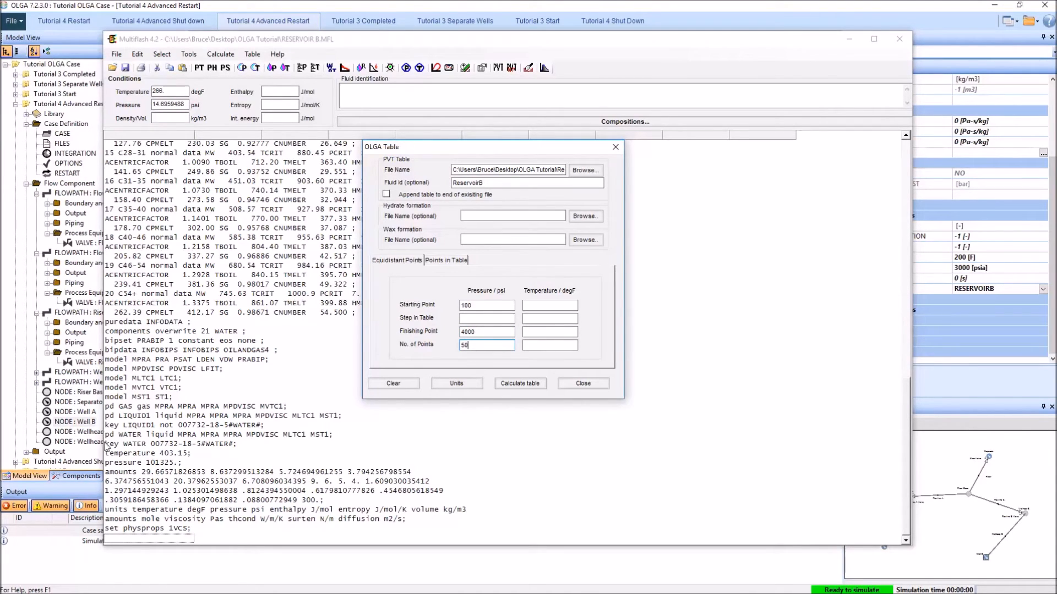
- Set the table's temperature range from -100 to 300 degF with 50 points, and calculate it over the existing Reservoir B PVT file
{"action": "key", "text": "Tab"}
{"action": "type", "text": "-100"}
{"action": "key", "text": "Tab"}
{"action": "key", "text": "Tab"}
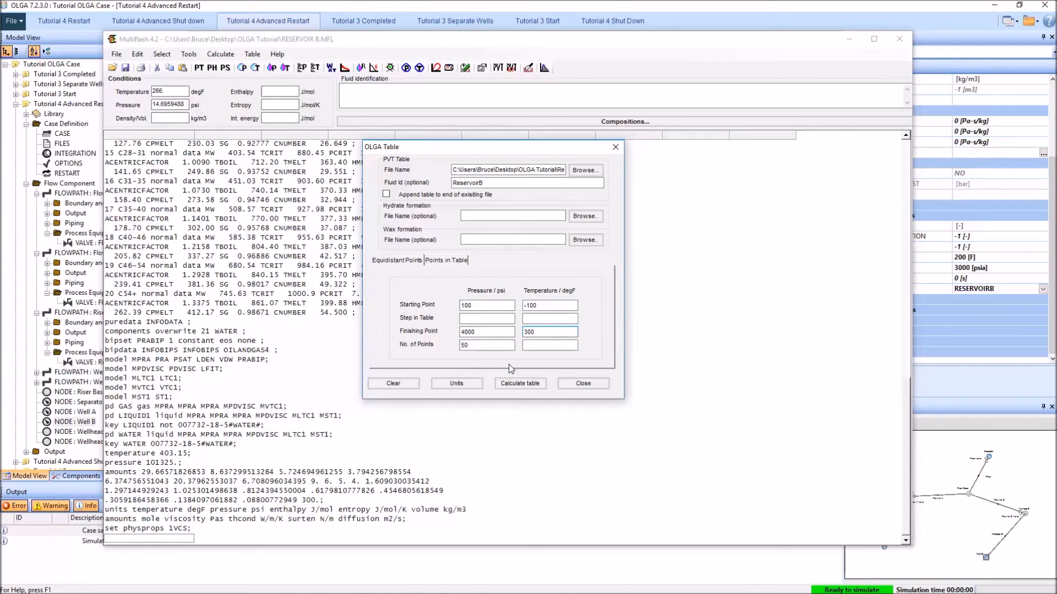
{"action": "key", "text": "Tab"}
{"action": "type", "text": "5"}
{"action": "left_click", "coordinate": [521, 383]}
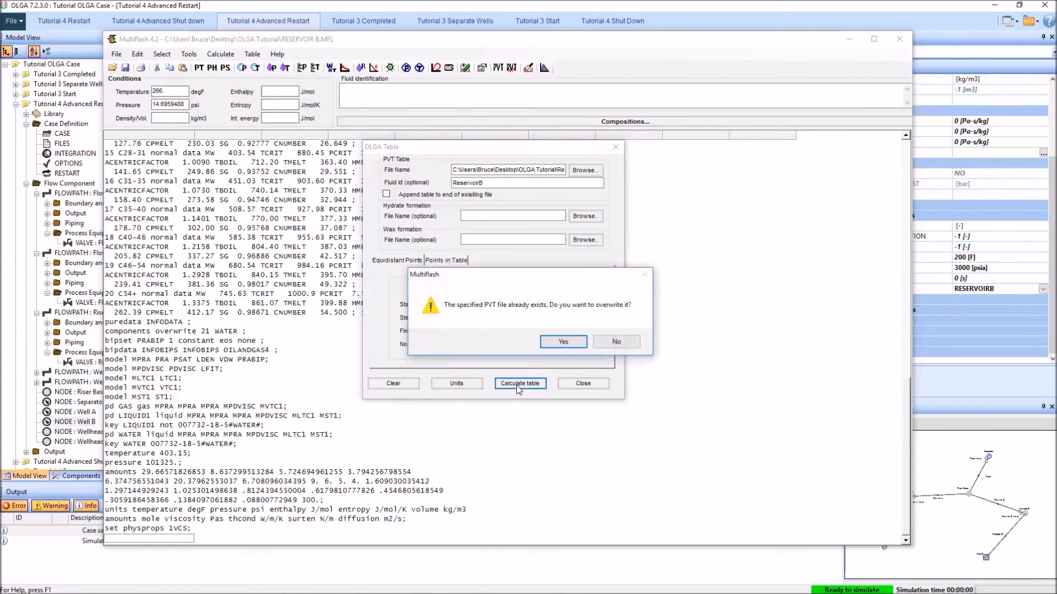
{"action": "left_click", "coordinate": [575, 344]}
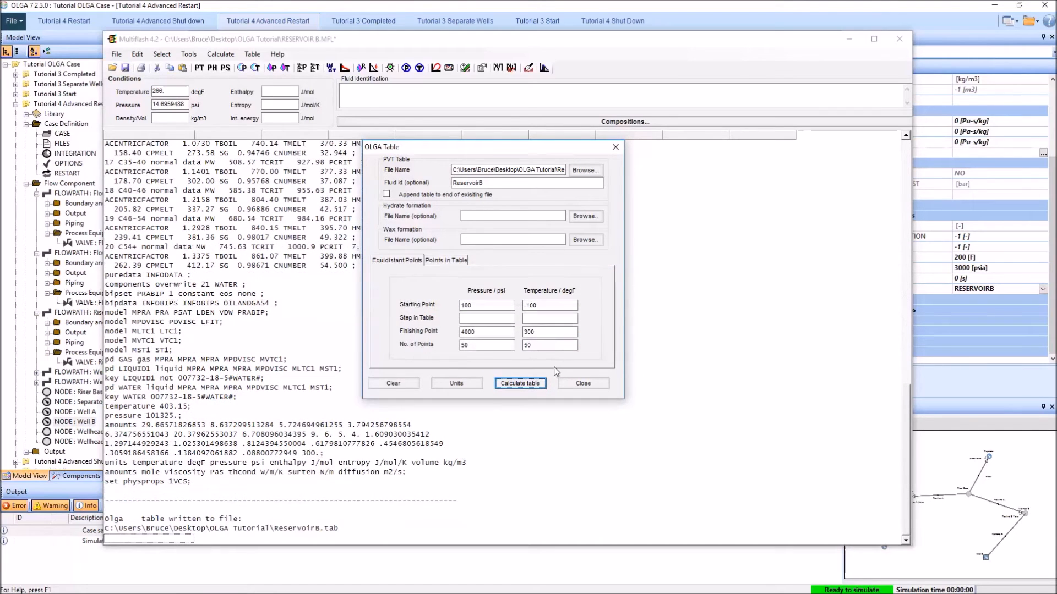
- Switch back to OLGA and rerun the Tutorial 4 Advanced Restart simulation with the recalculated Reservoir B table
{"action": "left_click", "coordinate": [492, 5]}
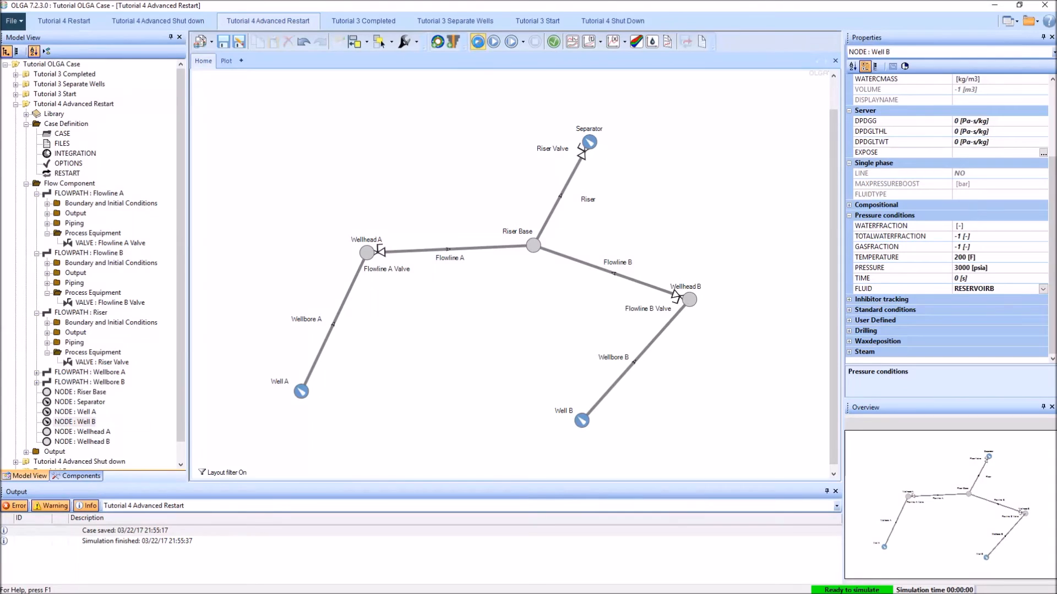
{"action": "left_click", "coordinate": [477, 42]}
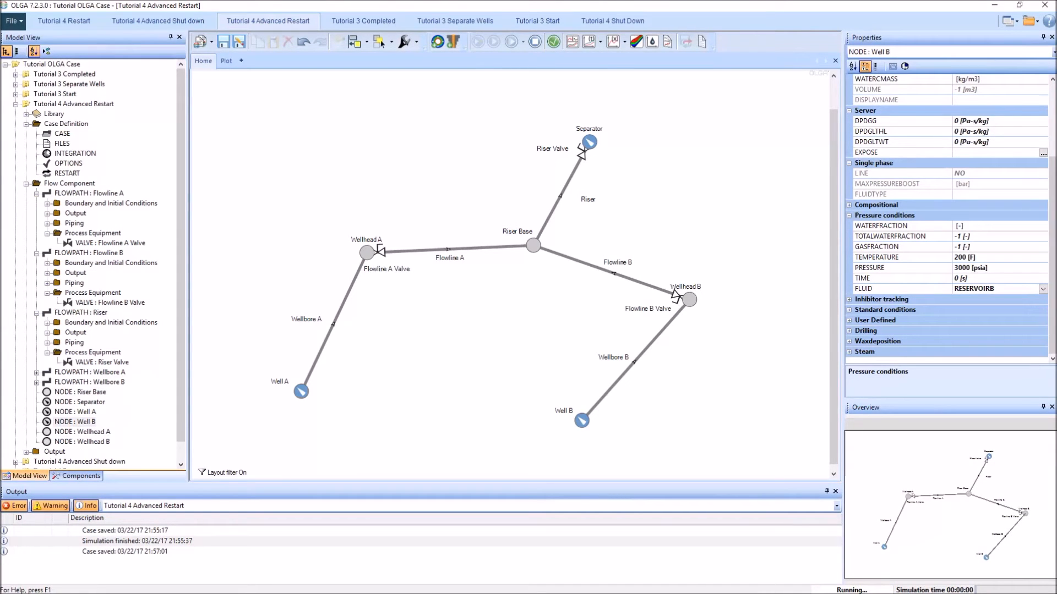
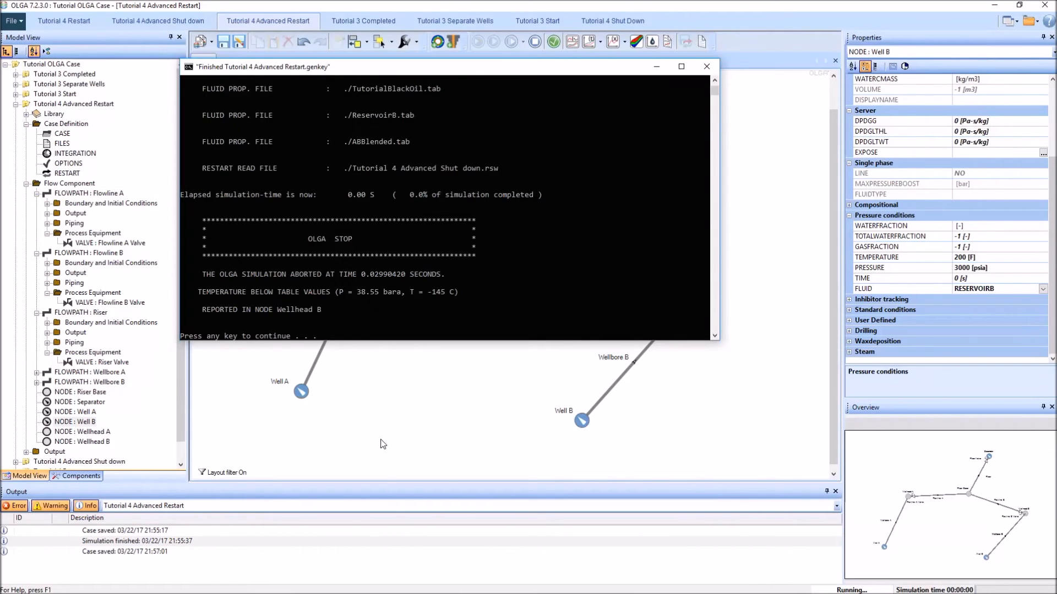
{"action": "key", "text": "Return"}
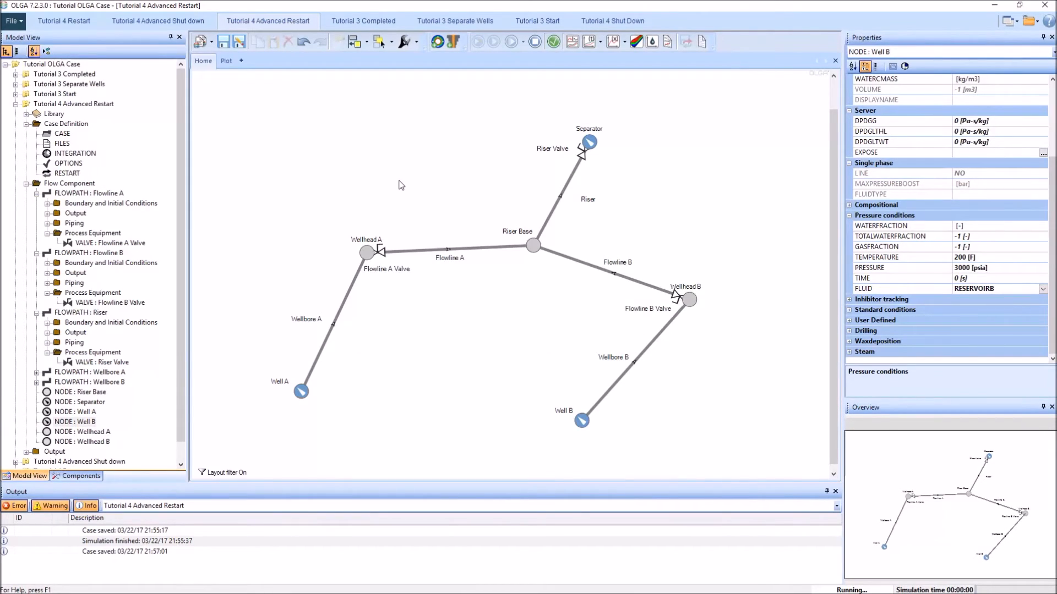
- Give the Flowline B Valve an opening schedule at 0, 1, 2, 3, 4, 5 s, with openings rising through 0.2, 0.4 and 0.8 to 1
{"action": "left_click", "coordinate": [379, 251]}
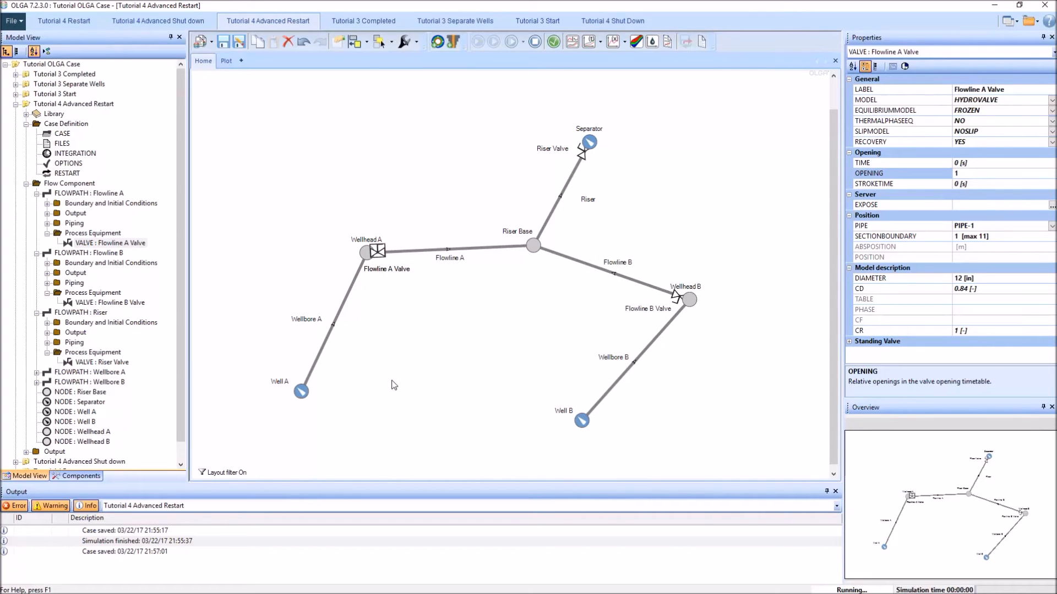
{"action": "left_click", "coordinate": [674, 295]}
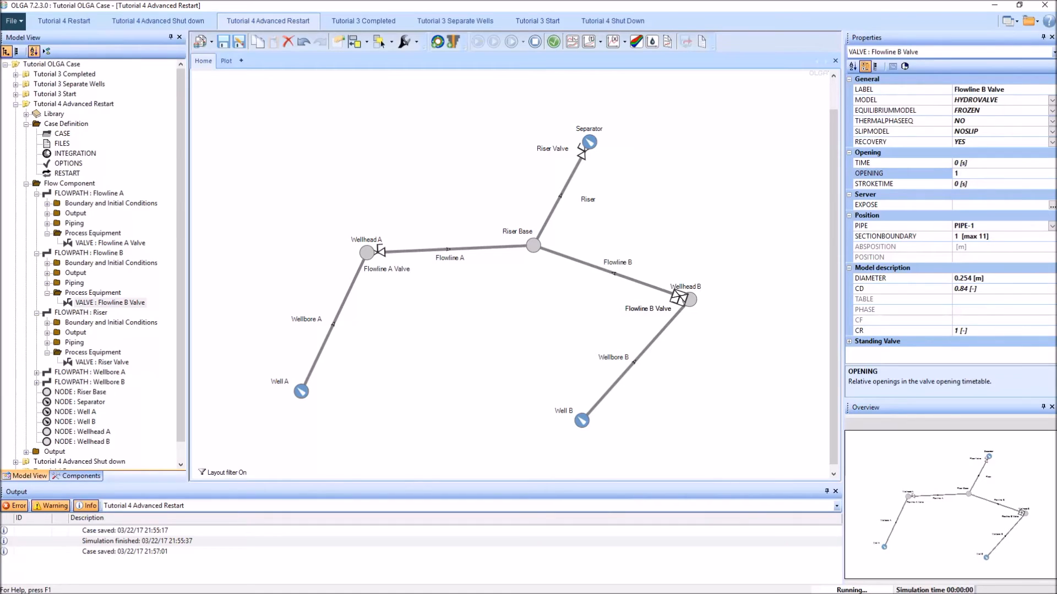
{"action": "left_click", "coordinate": [342, 175]}
{"action": "left_click", "coordinate": [993, 162]}
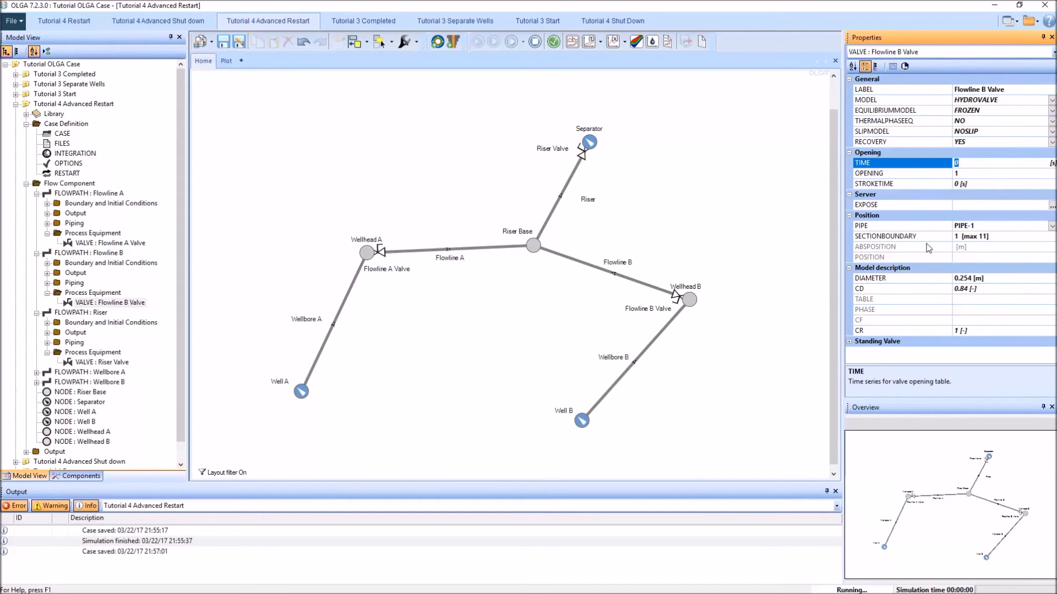
{"action": "type", "text": "0,1,2,3,4,5"}
{"action": "left_click", "coordinate": [972, 176]}
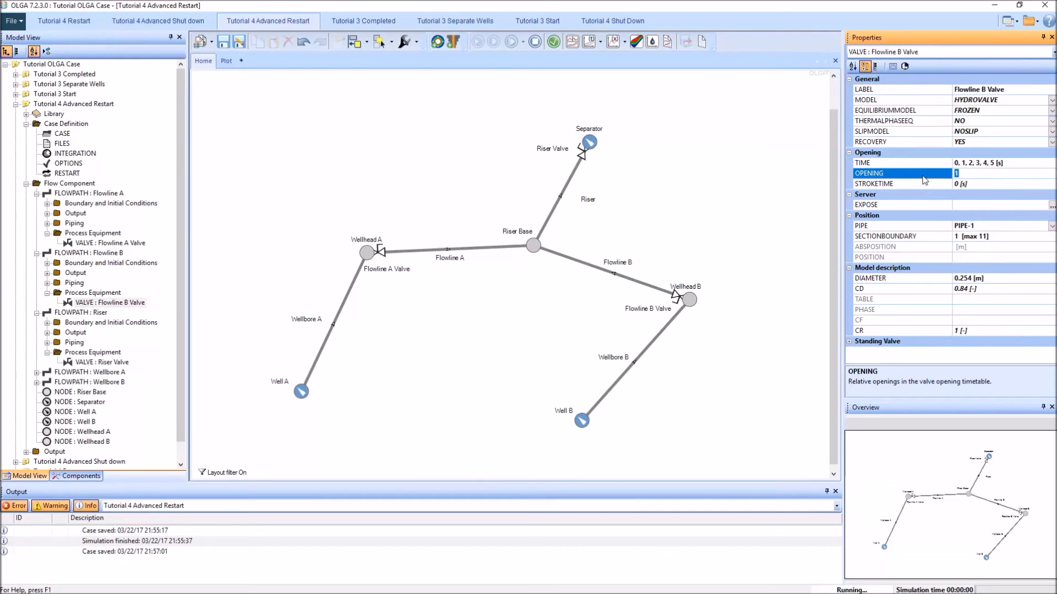
{"action": "type", "text": "0"}
{"action": "type", "text": "0.2,0.4,0"}
{"action": "type", "text": ".8, 1"}
- Schedule the Flowline A Valve at times 0, 1, 2, 3, 4, 5 s with openings 0.05, 0.1, 0.2, 0.4, 0.8, 1
{"action": "left_click", "coordinate": [378, 251]}
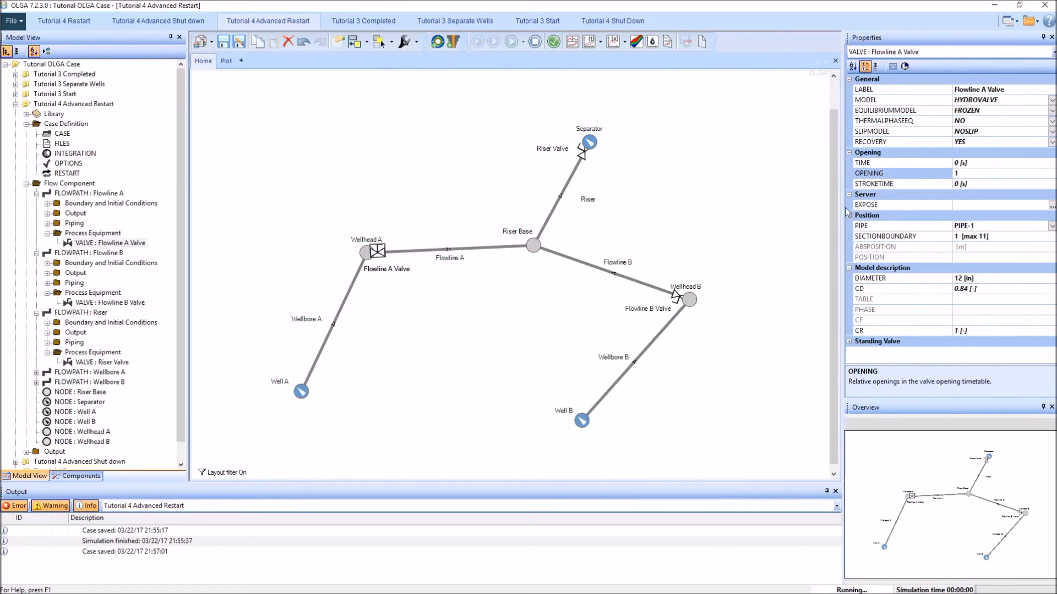
{"action": "left_click", "coordinate": [994, 175]}
{"action": "left_click", "coordinate": [1002, 164]}
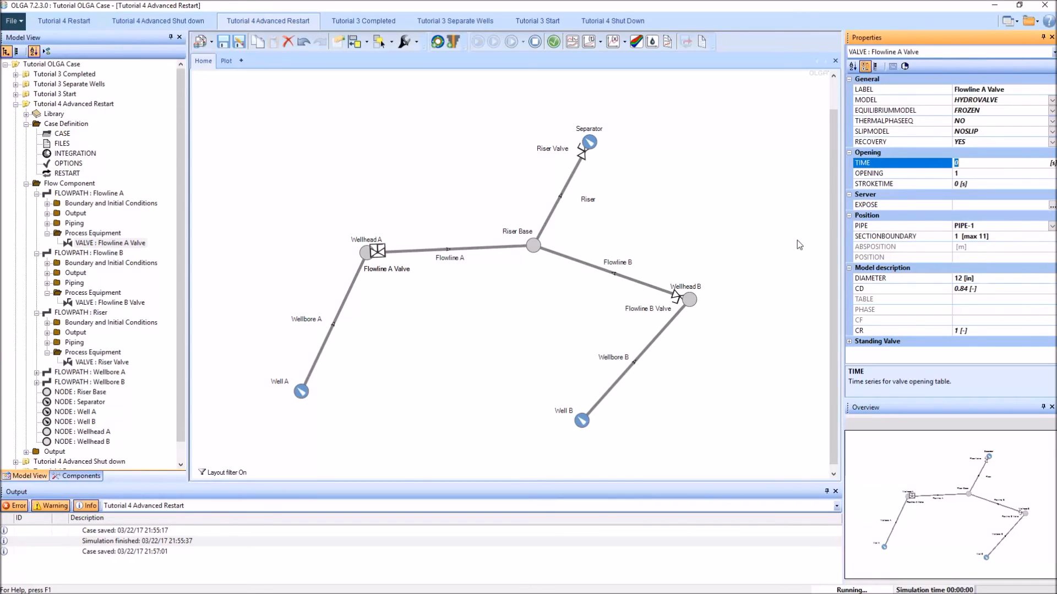
{"action": "type", "text": "0"}
{"action": "key", "text": "Return"}
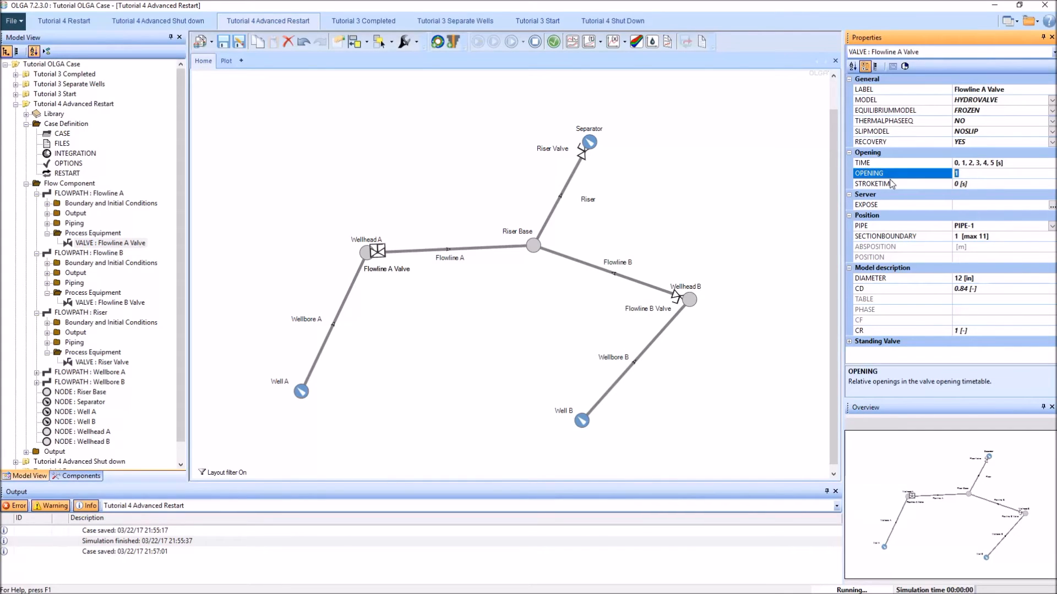
{"action": "type", "text": "0.05,0.1,0.2,0.4,0.8,1"}
{"action": "key", "text": "Return"}
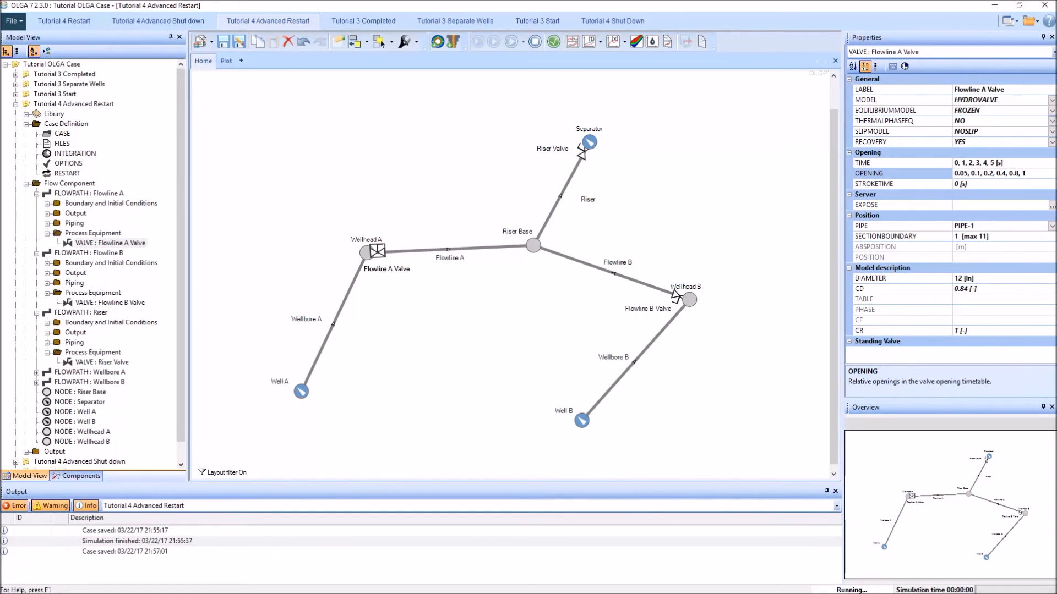
- Dismiss the previous run's console, and rerun the Advanced Restart simulation with the staged valve openings, closing its console when it stops
{"action": "left_click", "coordinate": [384, 332]}
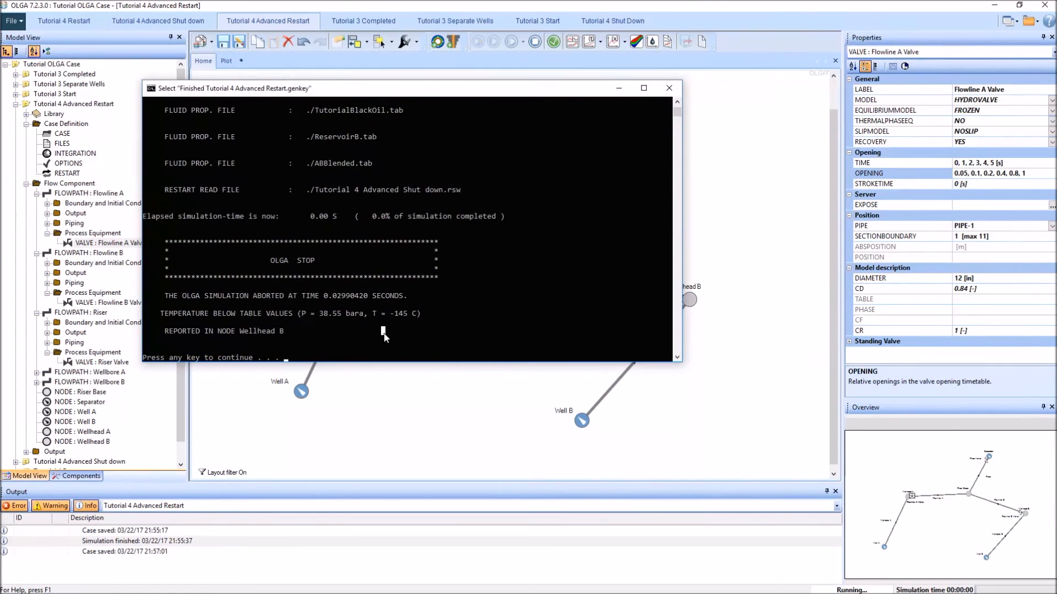
{"action": "key", "text": "Return"}
{"action": "key", "text": "Return"}
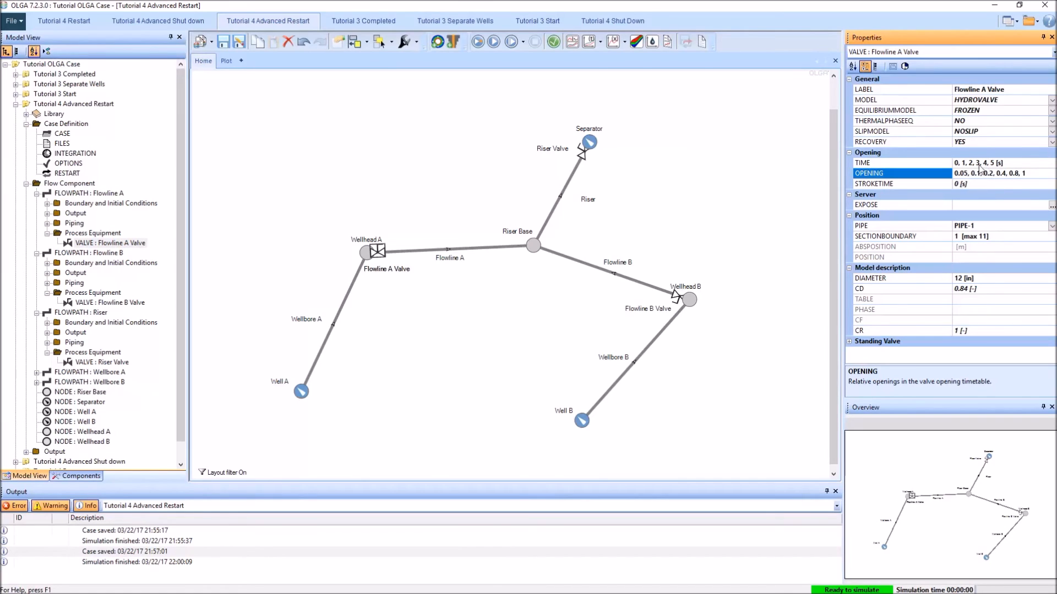
{"action": "left_click", "coordinate": [366, 129]}
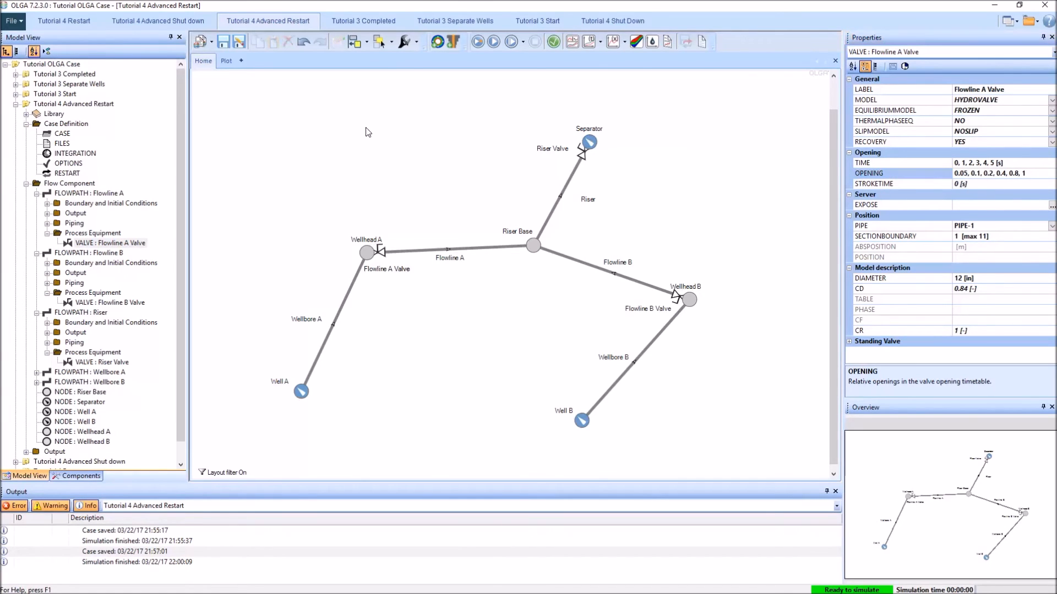
{"action": "left_click", "coordinate": [478, 43]}
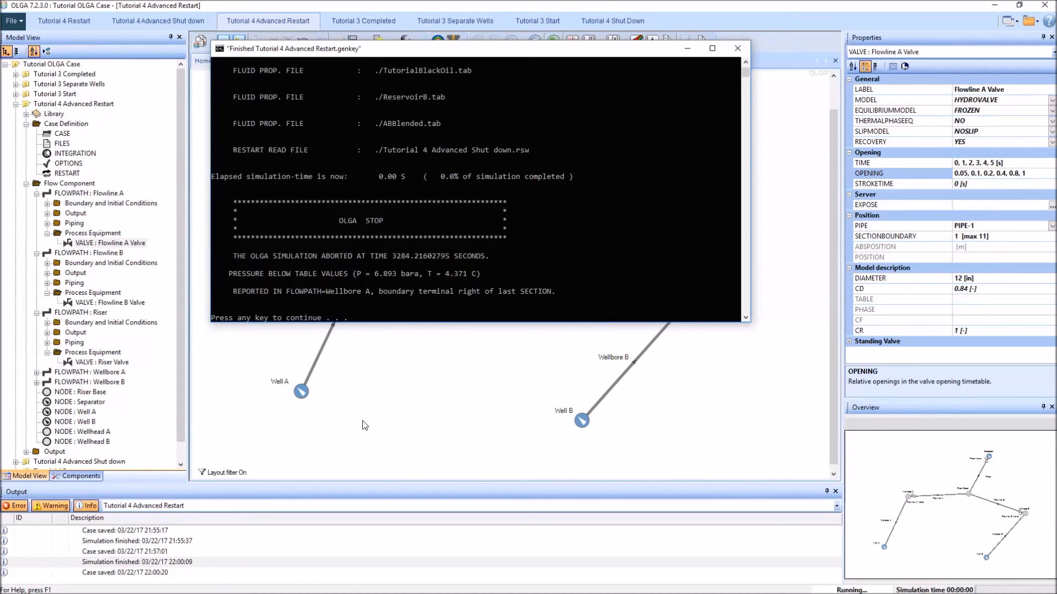
{"action": "left_click", "coordinate": [391, 319]}
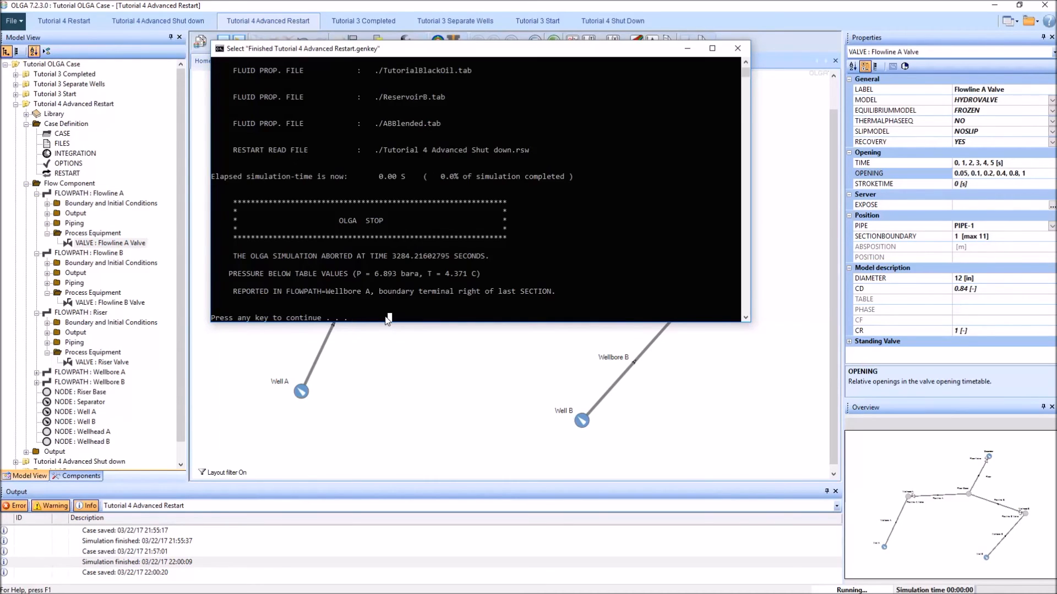
{"action": "key", "text": "Return"}
{"action": "key", "text": "Return"}
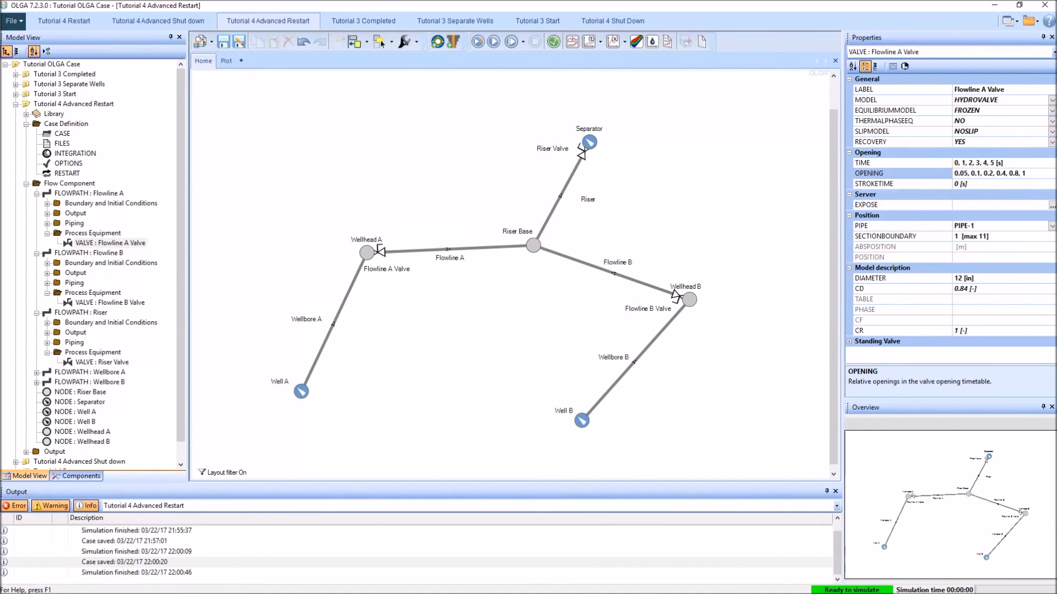
- Switch to Multiflash, close the Reservoir B table dialog and load the problem file BLACKOILWITHWATER.MFL from the OLGA Tutorial folder
{"action": "key", "text": "alt+Tab"}
{"action": "left_click", "coordinate": [616, 146]}
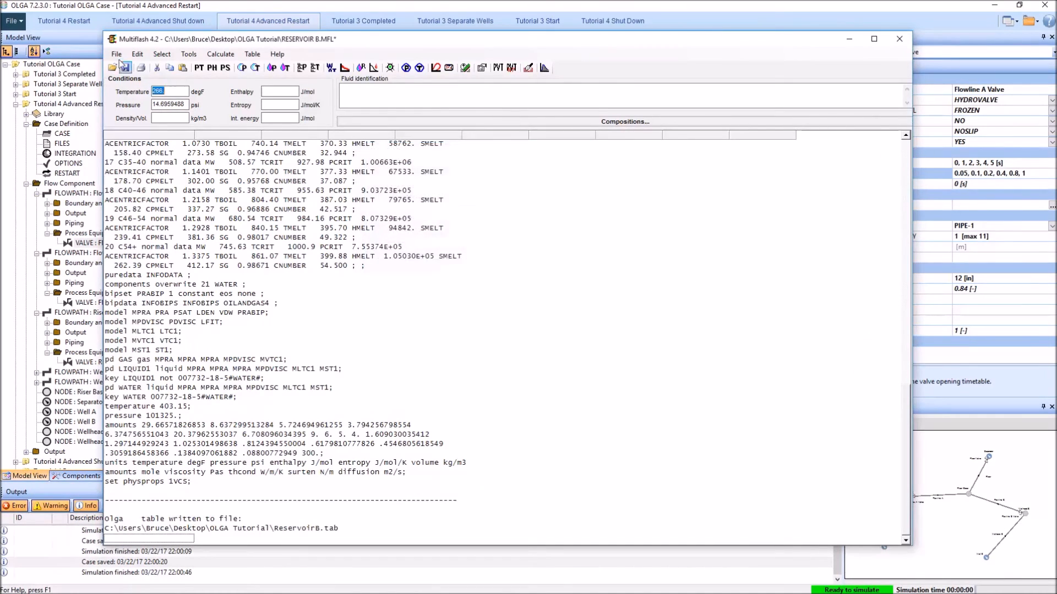
{"action": "left_click", "coordinate": [113, 68]}
{"action": "left_click", "coordinate": [257, 147]}
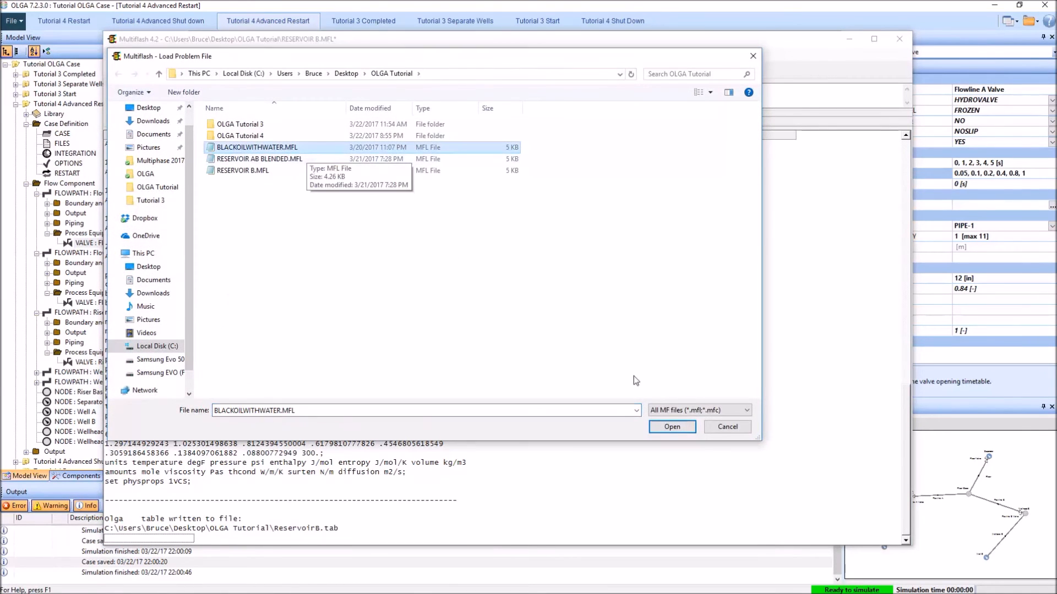
{"action": "left_click", "coordinate": [672, 427]}
{"action": "left_click", "coordinate": [538, 346]}
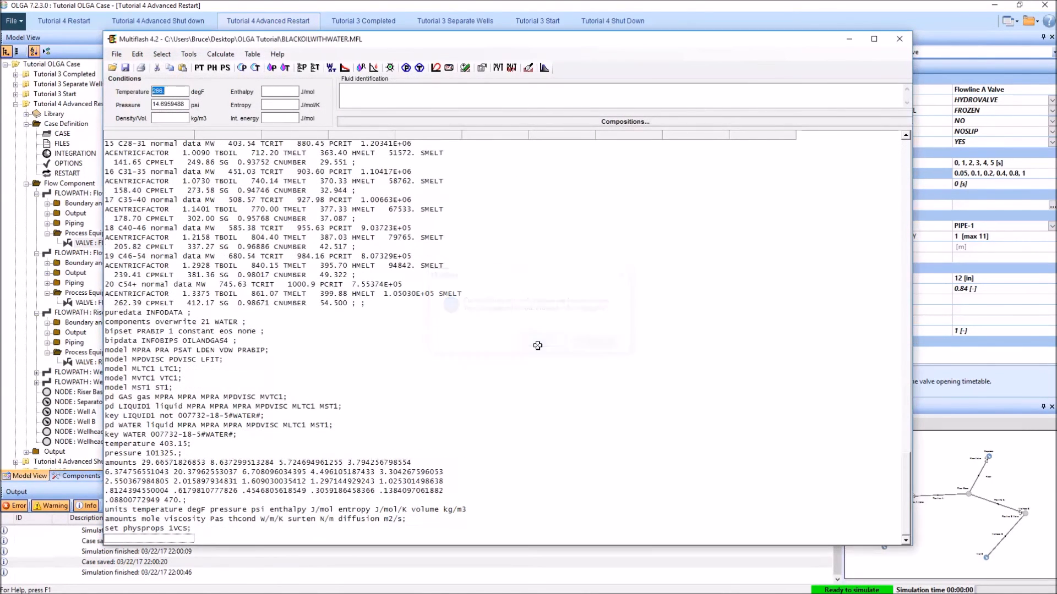
- Start an OLGA table for the black oil fluid with TutorialBlackOil.tab as its PVT file and BLACKOILWITHWATER as its fluid ID
{"action": "left_click", "coordinate": [253, 54]}
{"action": "left_click", "coordinate": [270, 78]}
{"action": "left_click", "coordinate": [349, 96]}
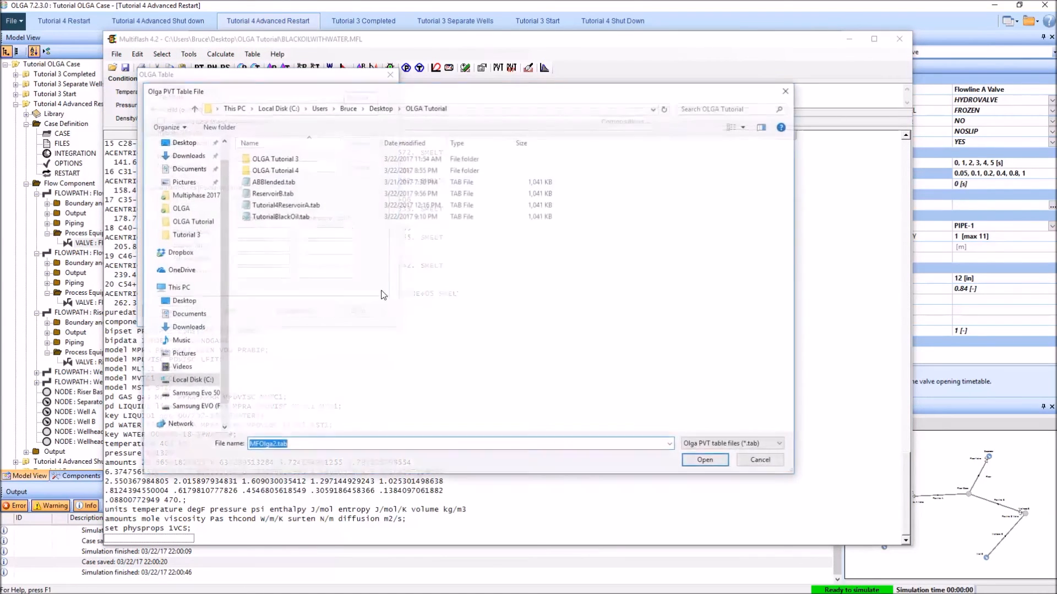
{"action": "left_click", "coordinate": [322, 217]}
{"action": "left_click", "coordinate": [707, 461]}
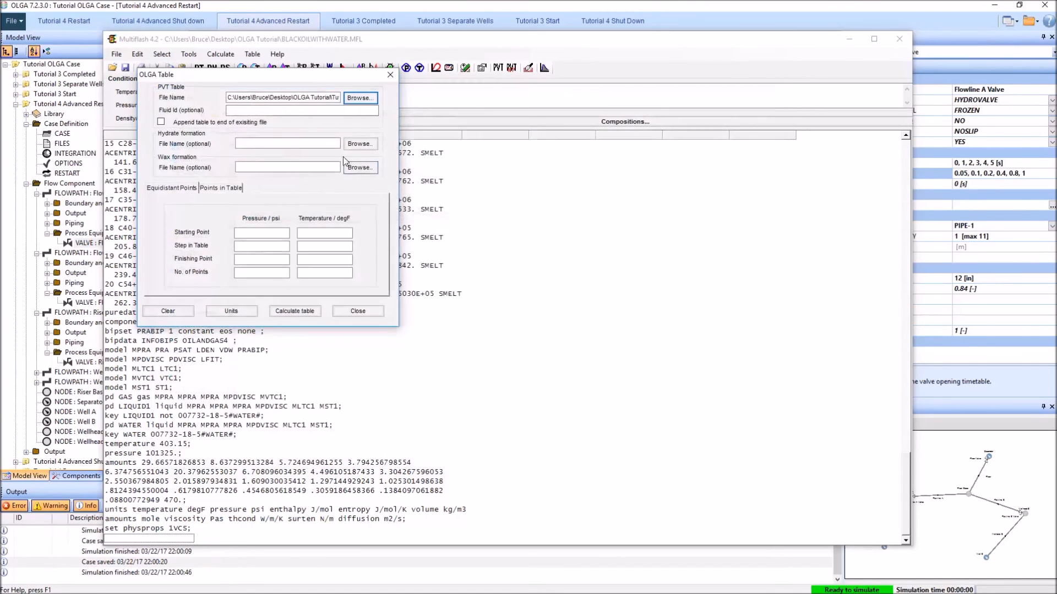
{"action": "left_click", "coordinate": [286, 111]}
{"action": "type", "text": "BLACKOILWITHWATER"}
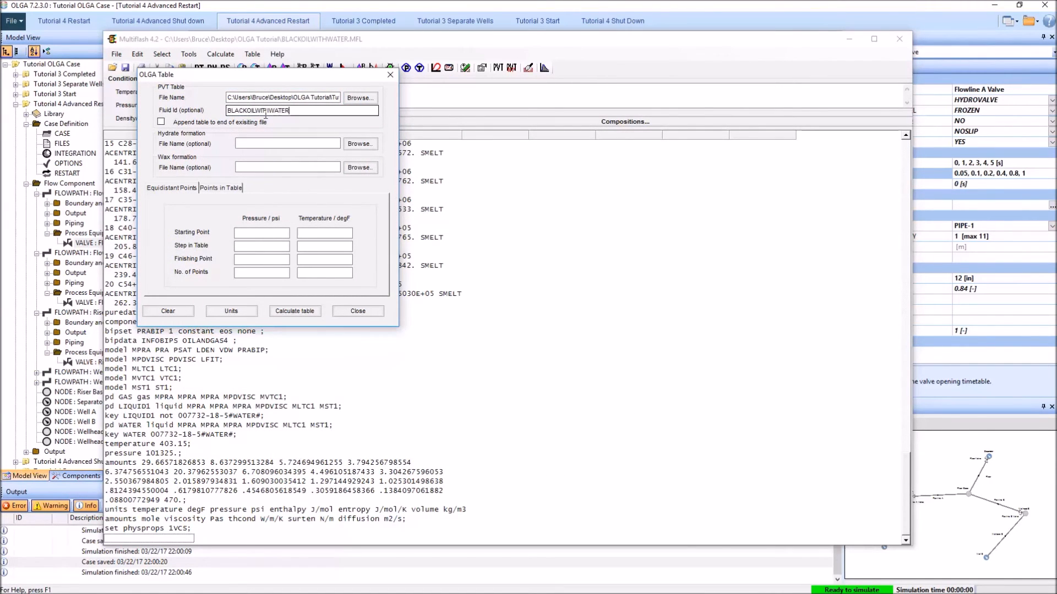
- Define the black oil table's pressure range from 10 to 3000 psi with 50 points
{"action": "left_click", "coordinate": [324, 274]}
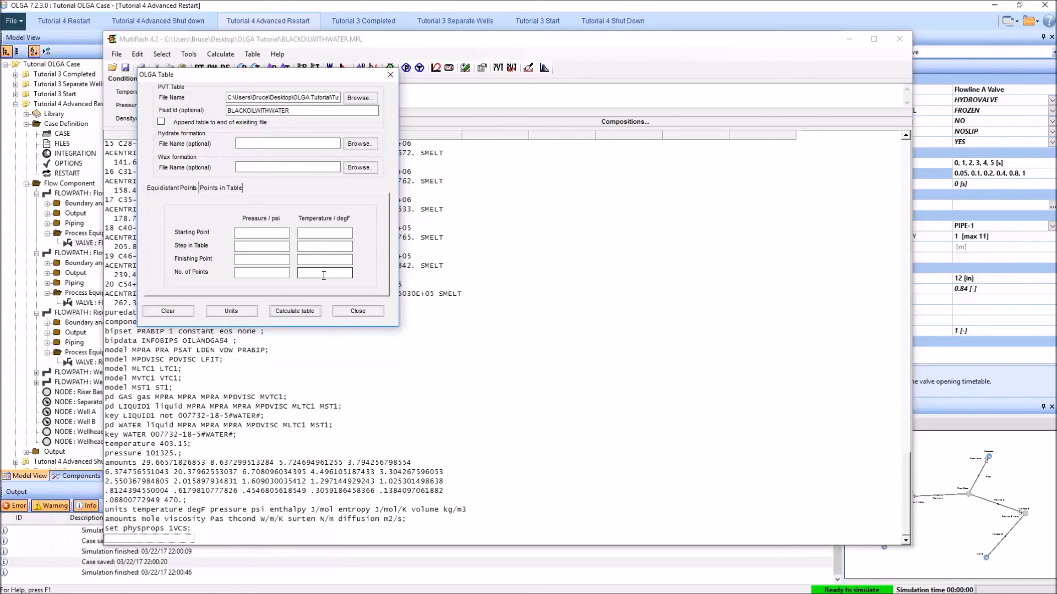
{"action": "type", "text": "10"}
{"action": "left_click", "coordinate": [271, 260]}
{"action": "type", "text": "300"}
{"action": "key", "text": "Tab"}
{"action": "left_click", "coordinate": [264, 261]}
{"action": "type", "text": "0"}
{"action": "key", "text": "Tab"}
{"action": "type", "text": "50"}
{"action": "key", "text": "Tab"}
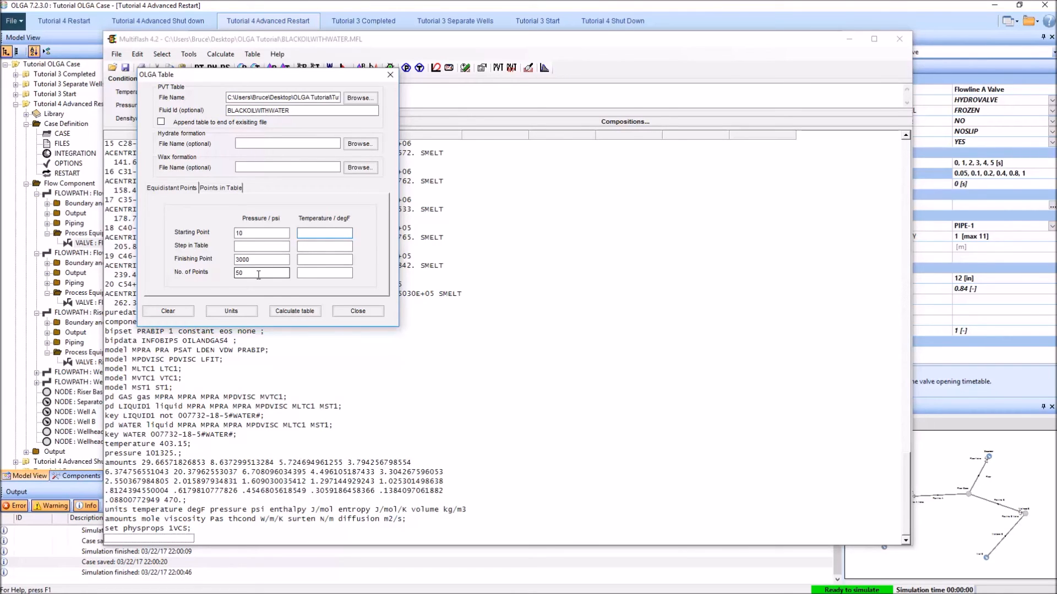
- Set the black oil table's temperature range from -100 to 300 degF with 50 points, and calculate it over the existing TutorialBlackOil.tab
{"action": "type", "text": "-"}
{"action": "key", "text": "Tab"}
{"action": "key", "text": "Tab"}
{"action": "type", "text": "3"}
{"action": "key", "text": "Tab"}
{"action": "type", "text": "50"}
{"action": "left_click", "coordinate": [295, 310]}
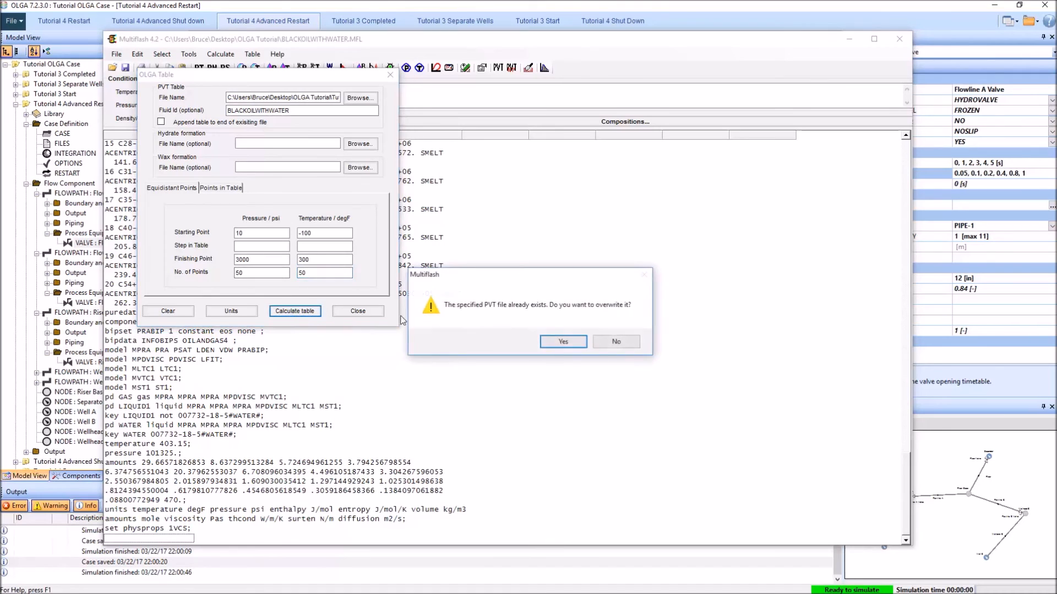
{"action": "left_click", "coordinate": [562, 338]}
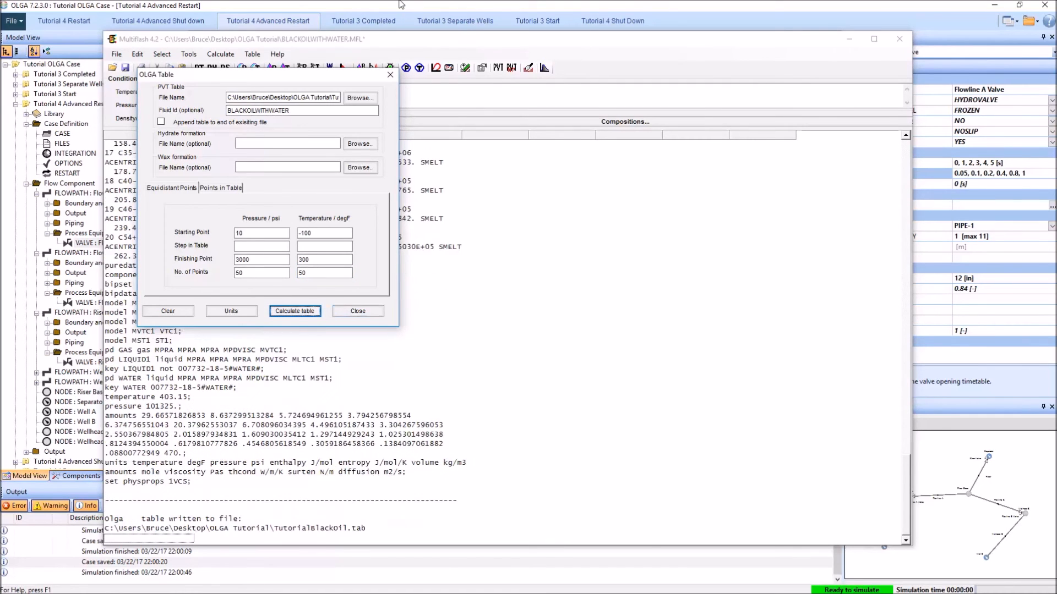
- Return to OLGA, run the Advanced Restart simulation with the recalculated black oil table, and dismiss its console window
{"action": "left_click", "coordinate": [399, 3]}
{"action": "left_click", "coordinate": [477, 42]}
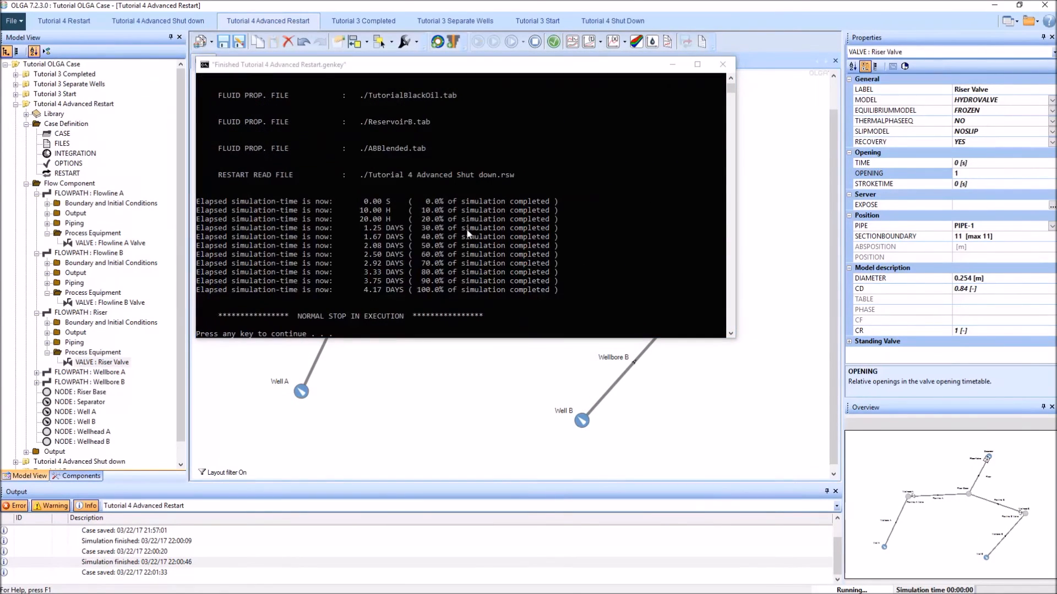
{"action": "left_click", "coordinate": [616, 315]}
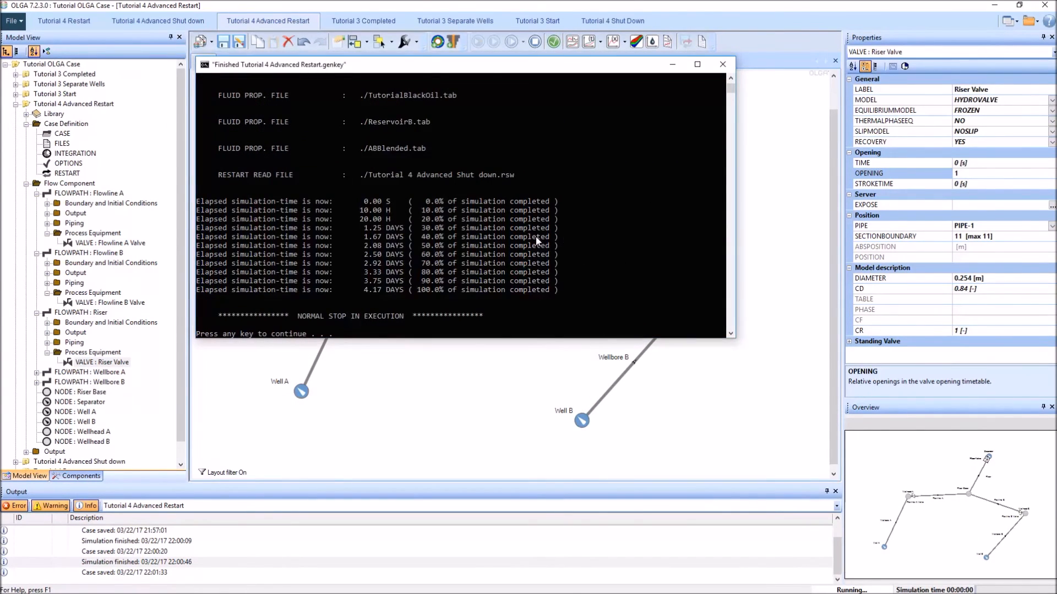
{"action": "key", "text": "Return"}
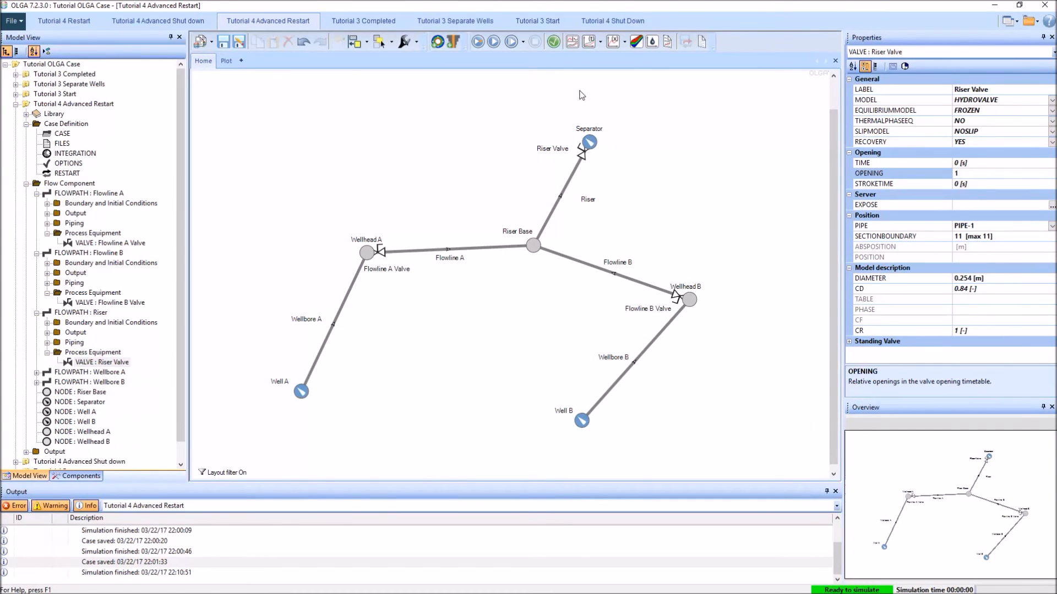
- Start a profile plot of the Advanced Restart results and filter its variables to Flowline A and Flowline B only
{"action": "left_click", "coordinate": [612, 42]}
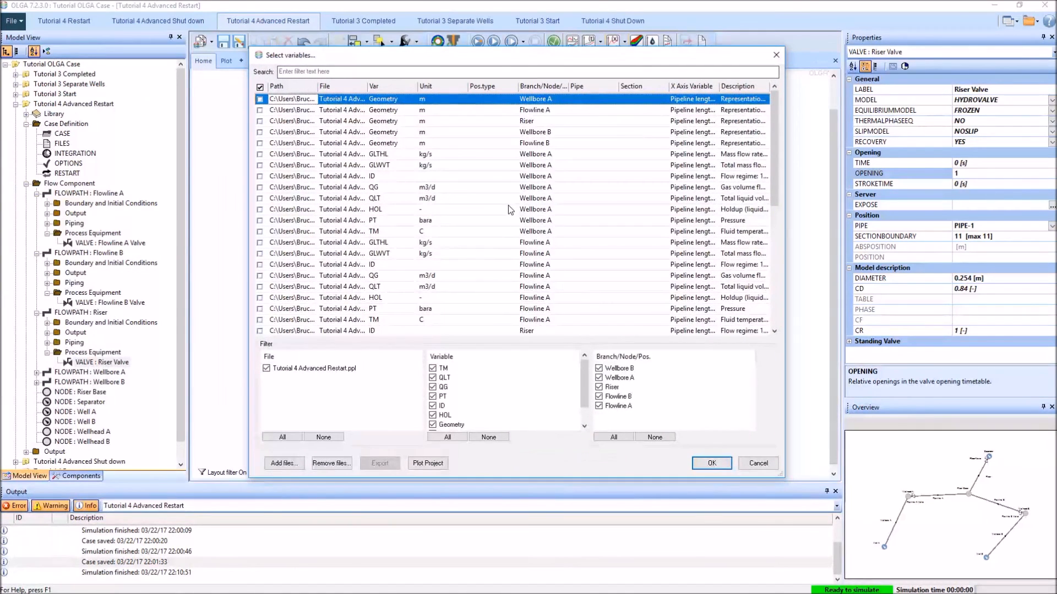
{"action": "left_click", "coordinate": [599, 377]}
{"action": "left_click", "coordinate": [599, 368]}
{"action": "left_click", "coordinate": [598, 387]}
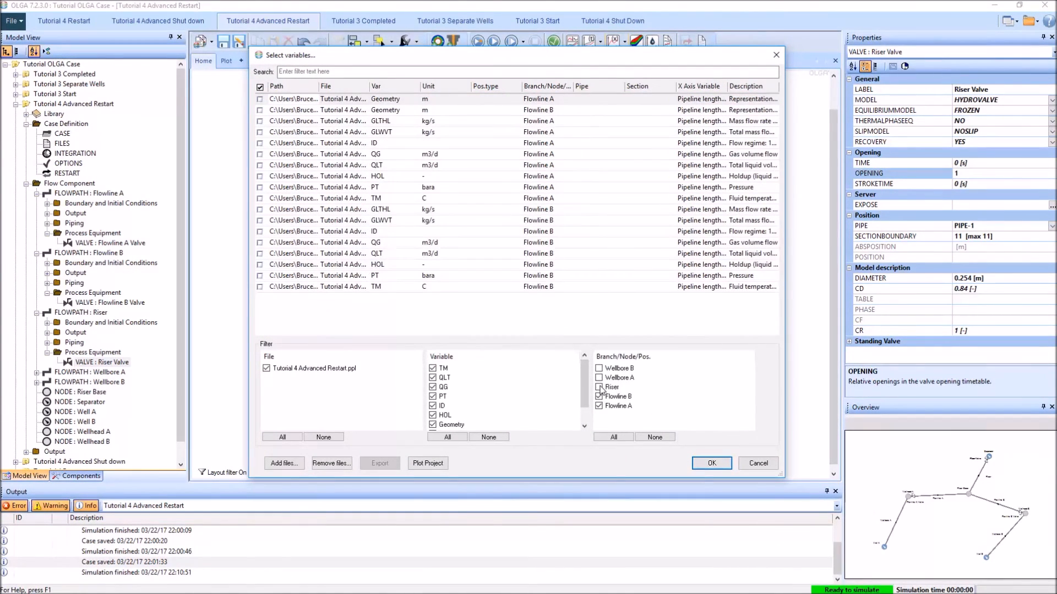
- Plot the GLTHL, GLWVT and PT profiles for both Flowline A and Flowline B
{"action": "left_click", "coordinate": [259, 121]}
{"action": "left_click", "coordinate": [260, 132]}
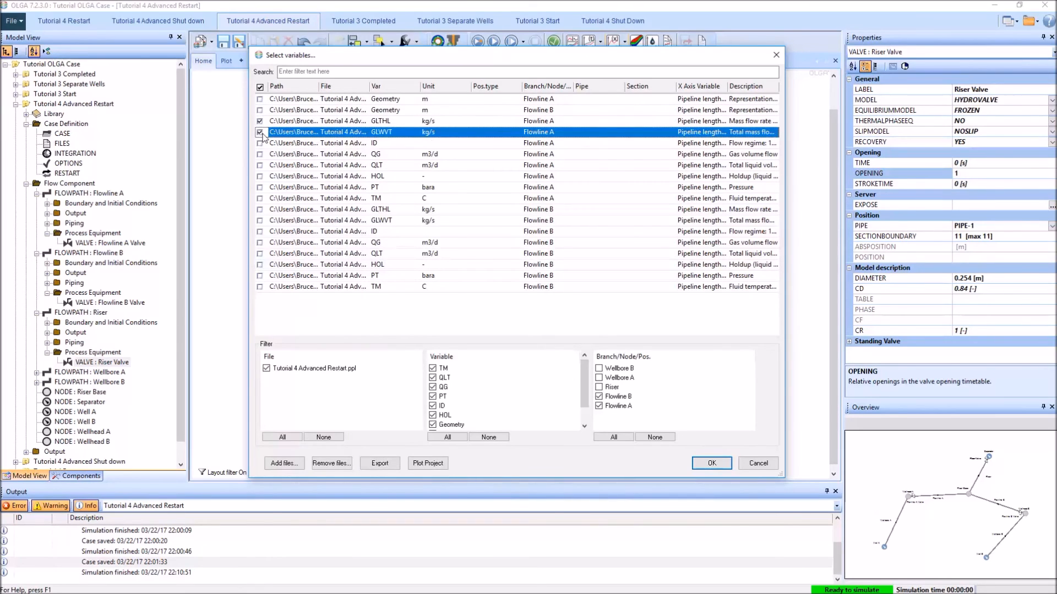
{"action": "left_click", "coordinate": [259, 209]}
{"action": "left_click", "coordinate": [259, 220]}
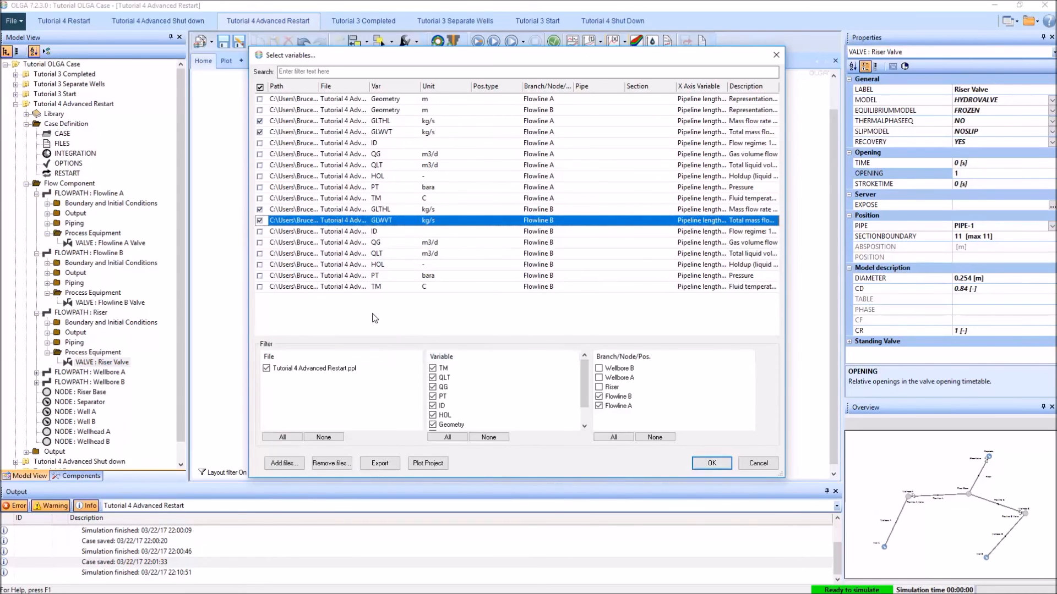
{"action": "left_click", "coordinate": [259, 275]}
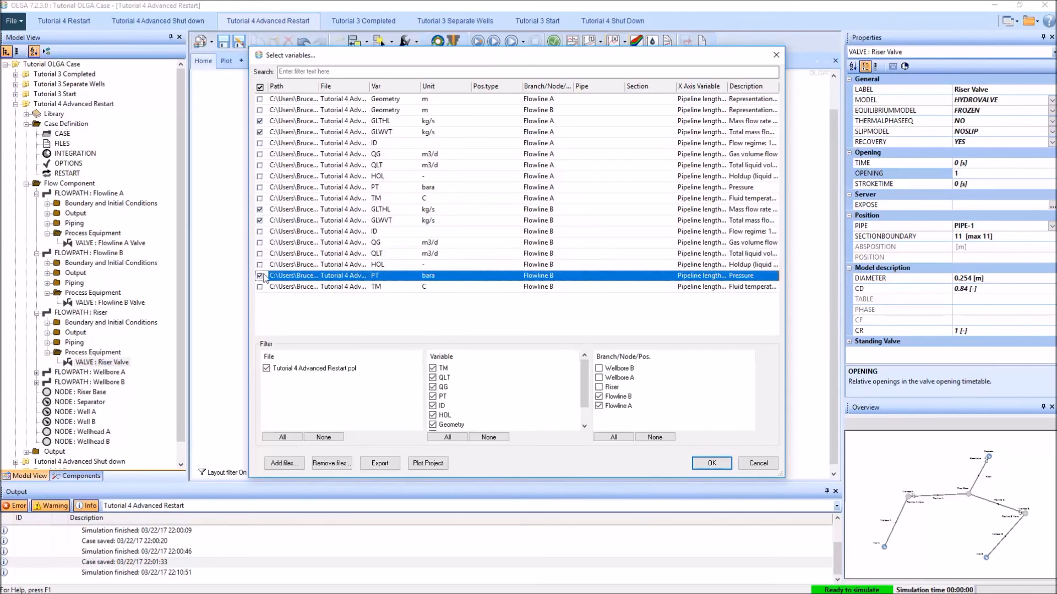
{"action": "left_click", "coordinate": [260, 188]}
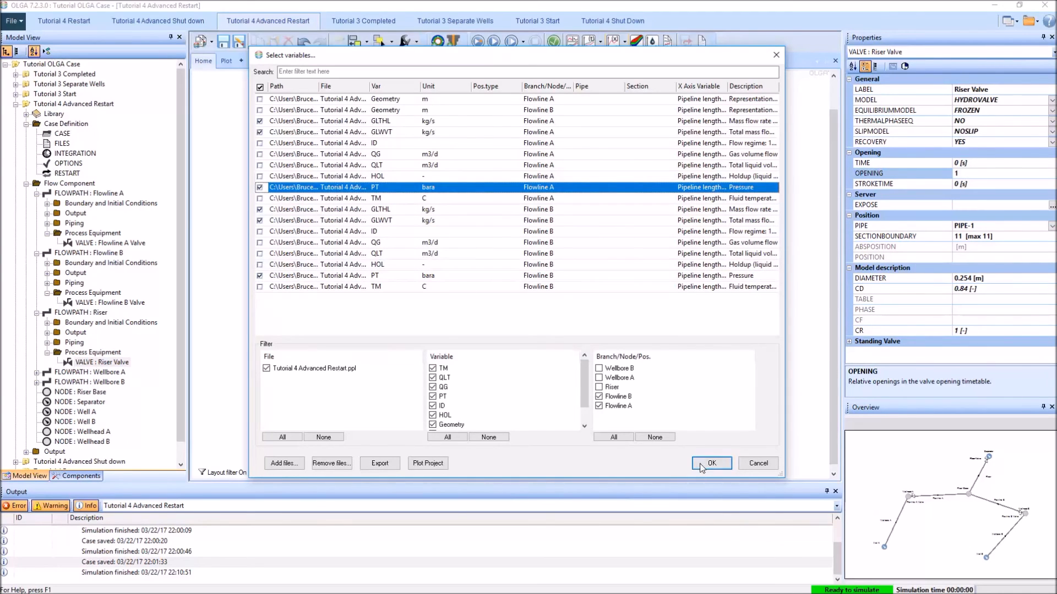
{"action": "left_click", "coordinate": [710, 463]}
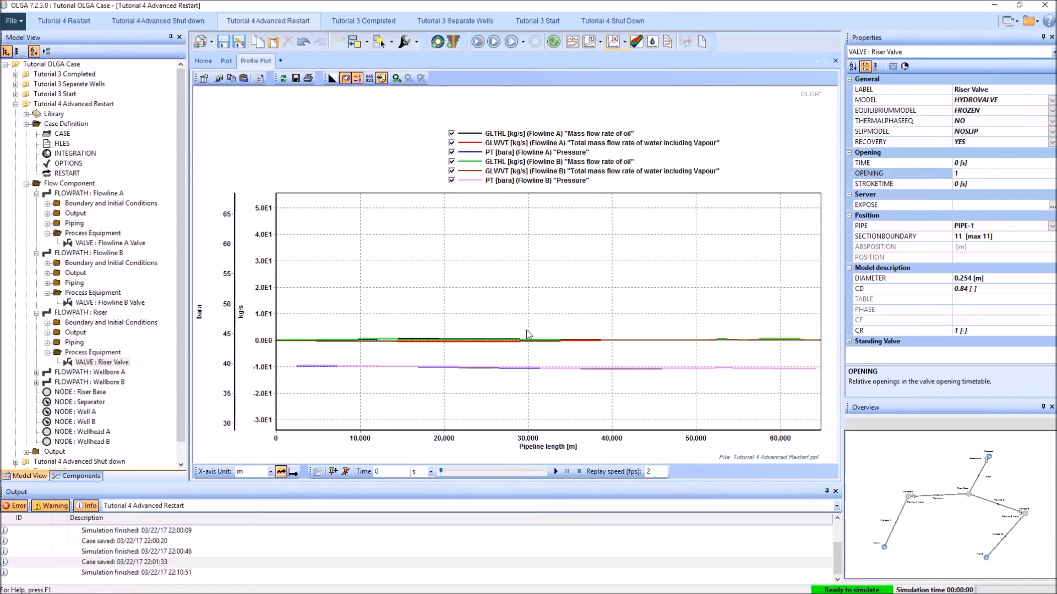
- Step the profile plot through the simulated times up to 360000 s to examine the flow rates and pressures
{"action": "left_click", "coordinate": [456, 475]}
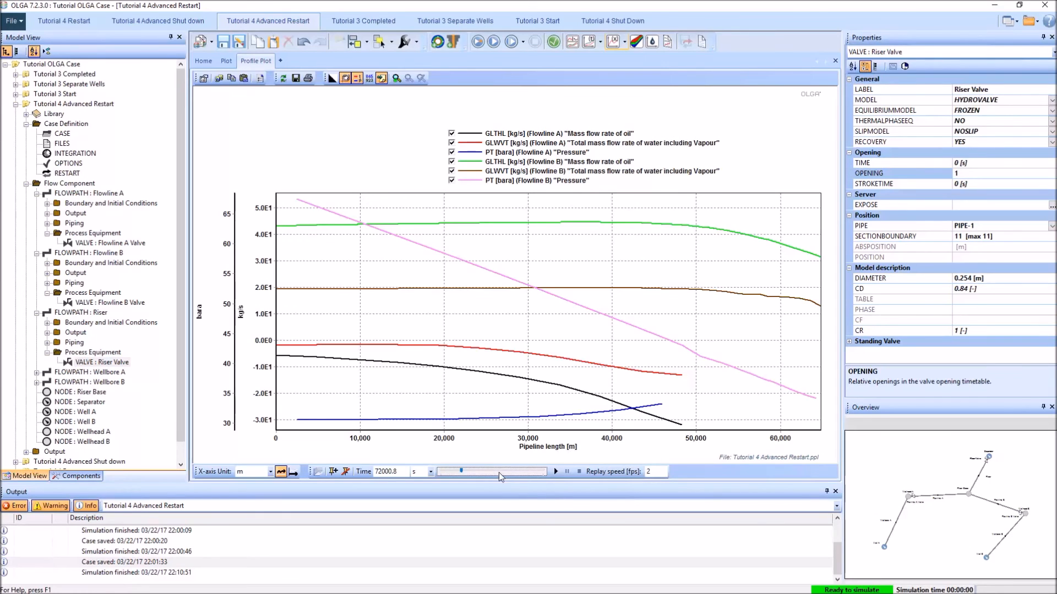
{"action": "left_click", "coordinate": [513, 471]}
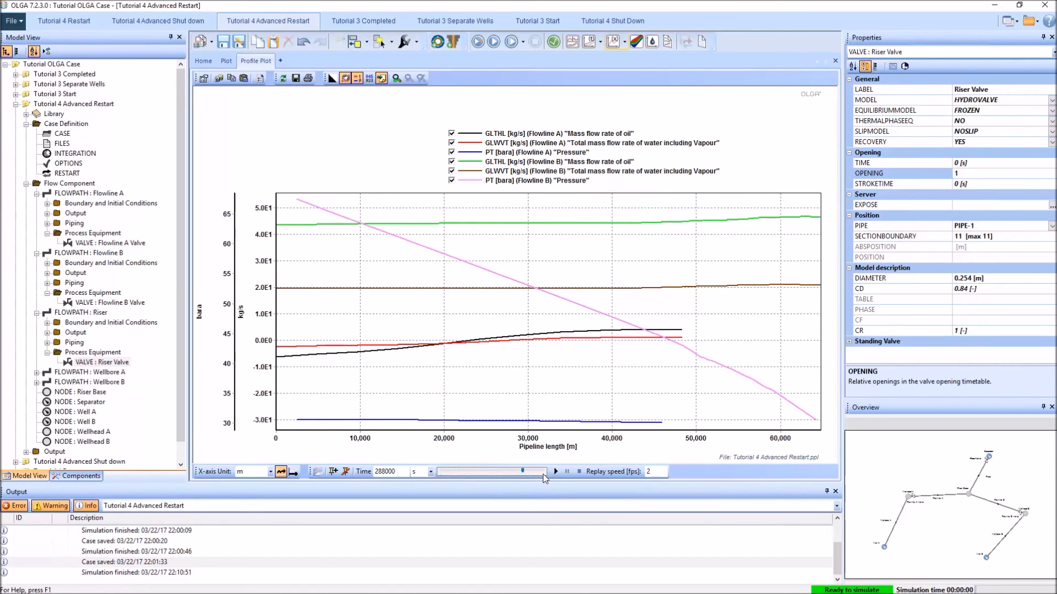
{"action": "left_click", "coordinate": [524, 470]}
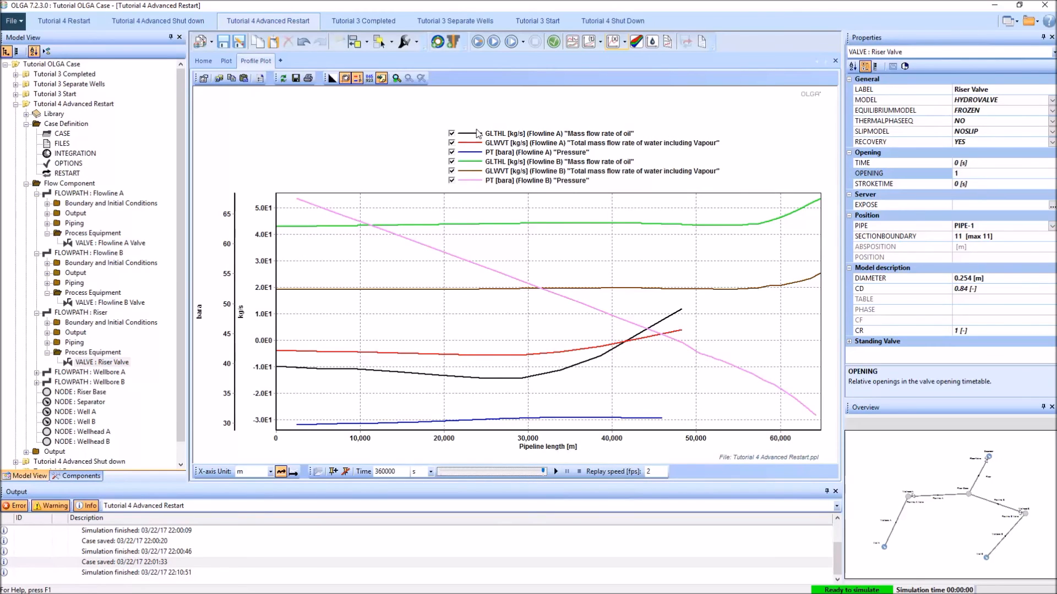
- Hide every profile curve except the Flowline A pressure to examine it alone
{"action": "left_click", "coordinate": [507, 162]}
{"action": "left_click", "coordinate": [508, 172]}
{"action": "left_click", "coordinate": [514, 144]}
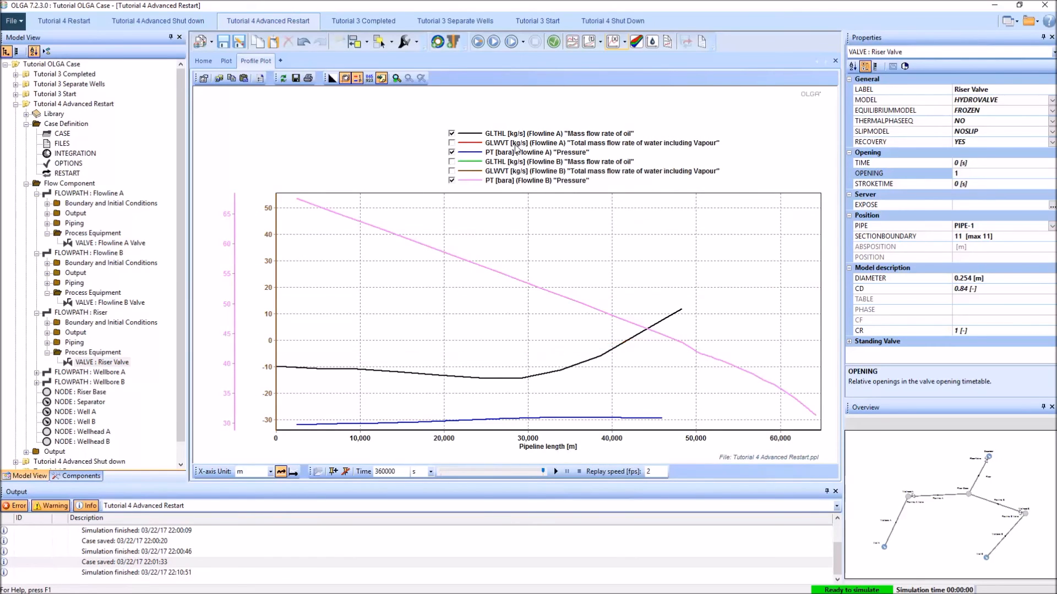
{"action": "left_click", "coordinate": [519, 134]}
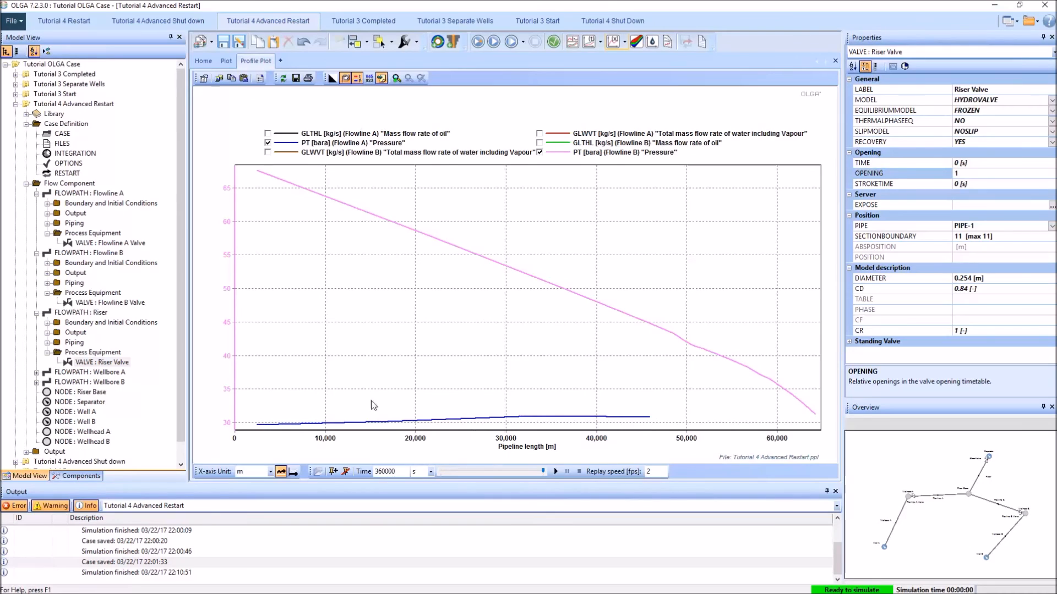
{"action": "left_click", "coordinate": [586, 153]}
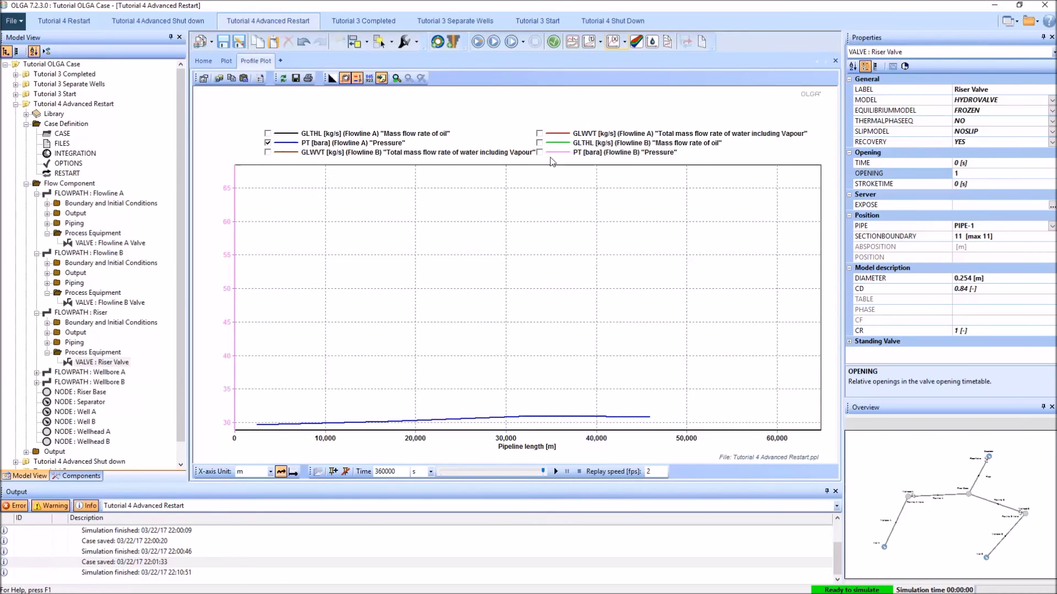
- Replace the pressure curve with Flowline A's oil and water mass flow rates to examine the flow direction
{"action": "left_click", "coordinate": [323, 144]}
{"action": "left_click", "coordinate": [364, 135]}
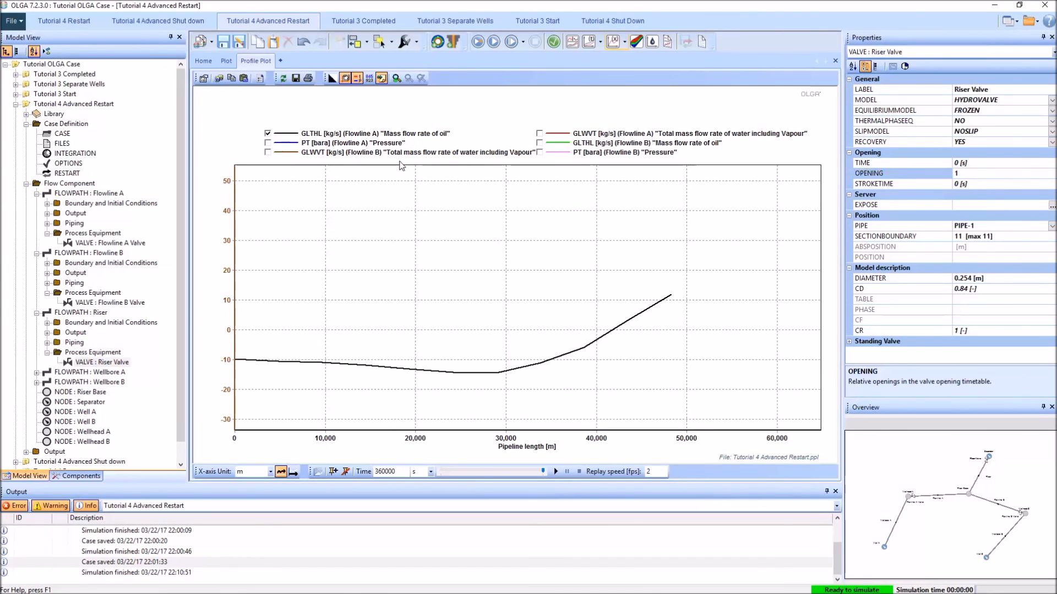
{"action": "left_click", "coordinate": [657, 134]}
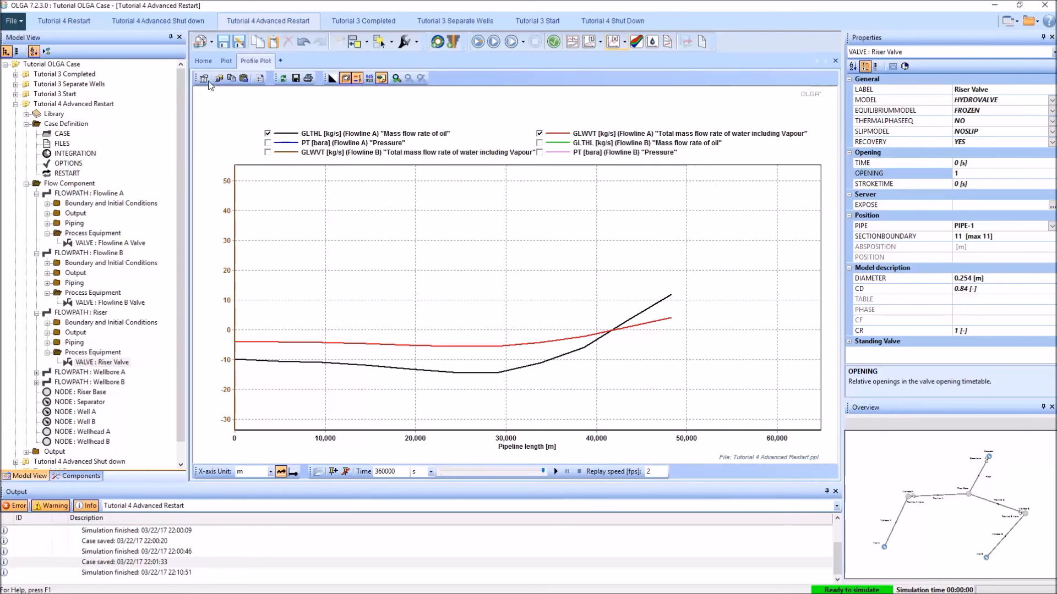
- Review the pressure conditions of Well B and Well A and the opening schedules of both flowline valves in the network
{"action": "left_click", "coordinate": [203, 62]}
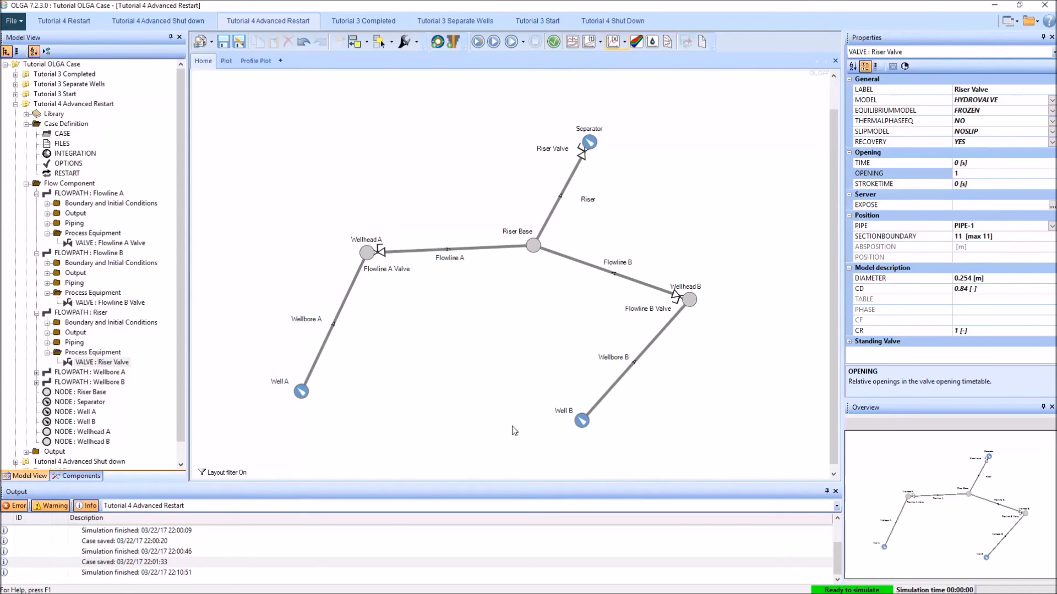
{"action": "left_click", "coordinate": [581, 421]}
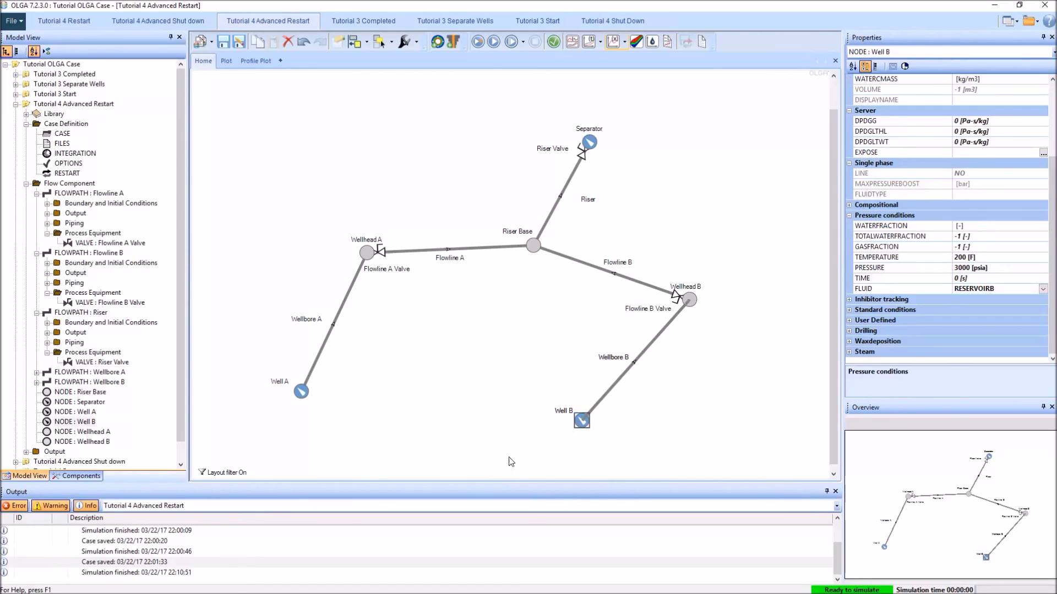
{"action": "left_click", "coordinate": [400, 420]}
{"action": "left_click", "coordinate": [301, 392]}
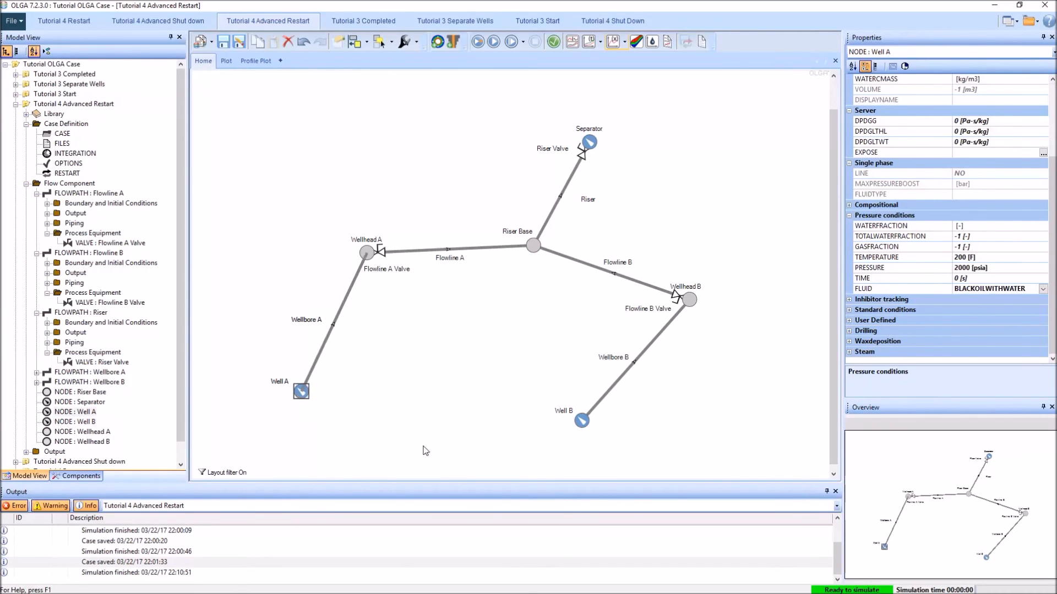
{"action": "left_click", "coordinate": [455, 401]}
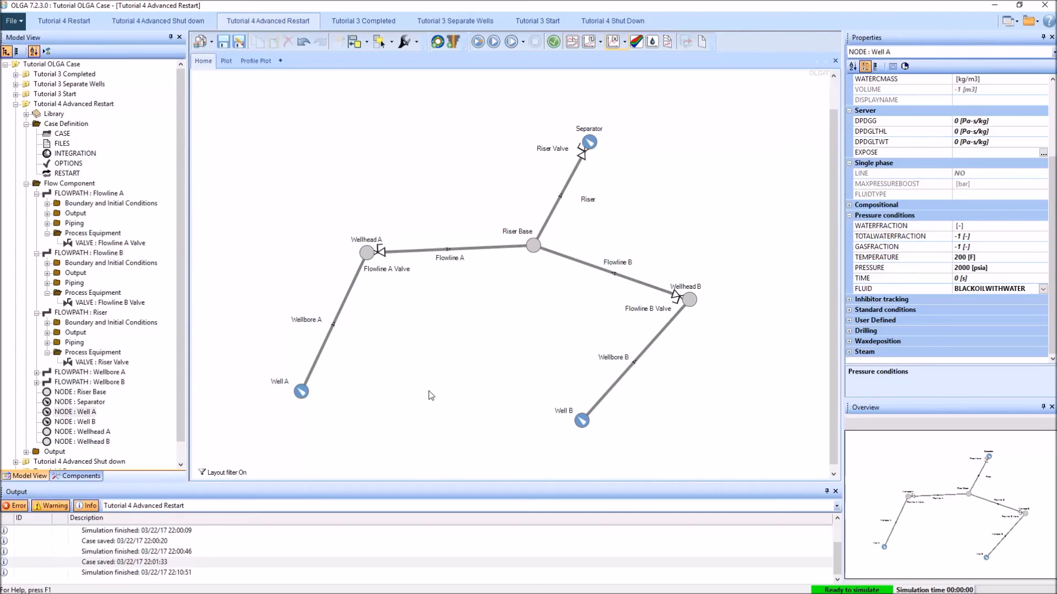
{"action": "left_click", "coordinate": [380, 251]}
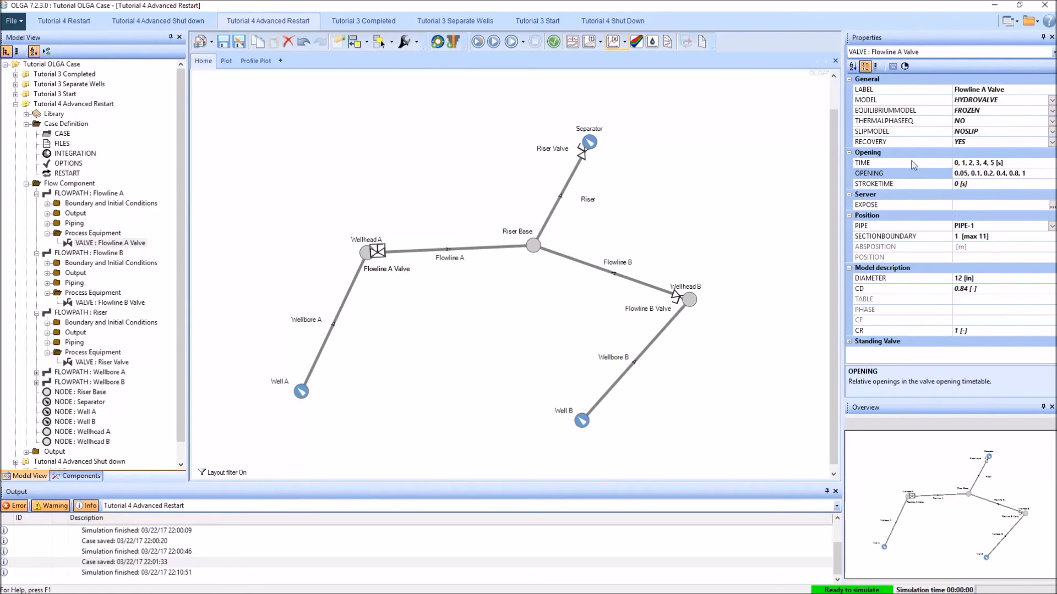
{"action": "left_click", "coordinate": [438, 377]}
{"action": "left_click", "coordinate": [676, 299]}
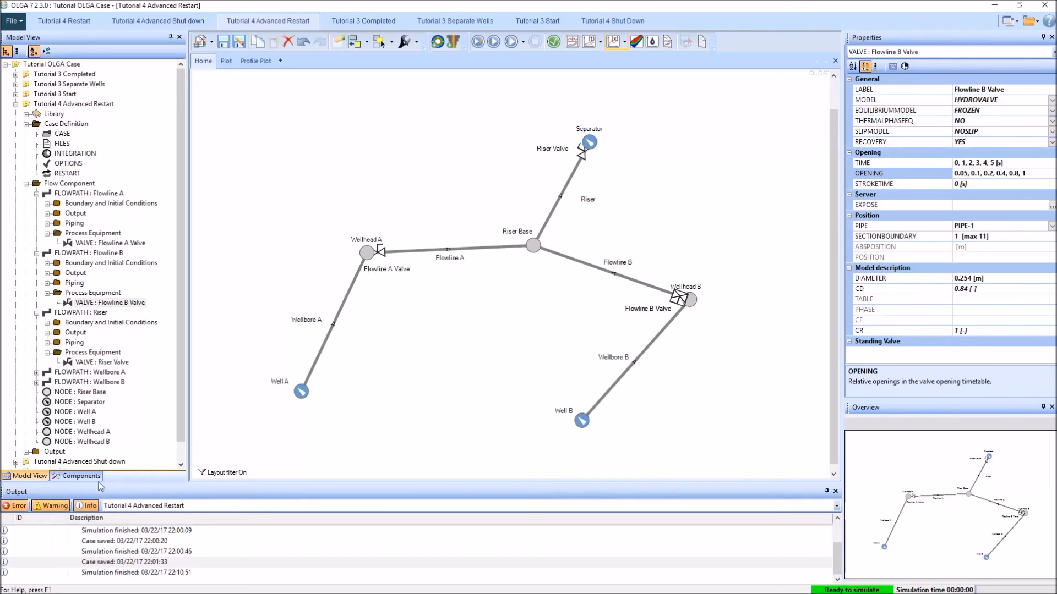
- Add a check valve named Flowline A Check on Flowline A near Riser Base, and move its label below the line
{"action": "left_click", "coordinate": [80, 476]}
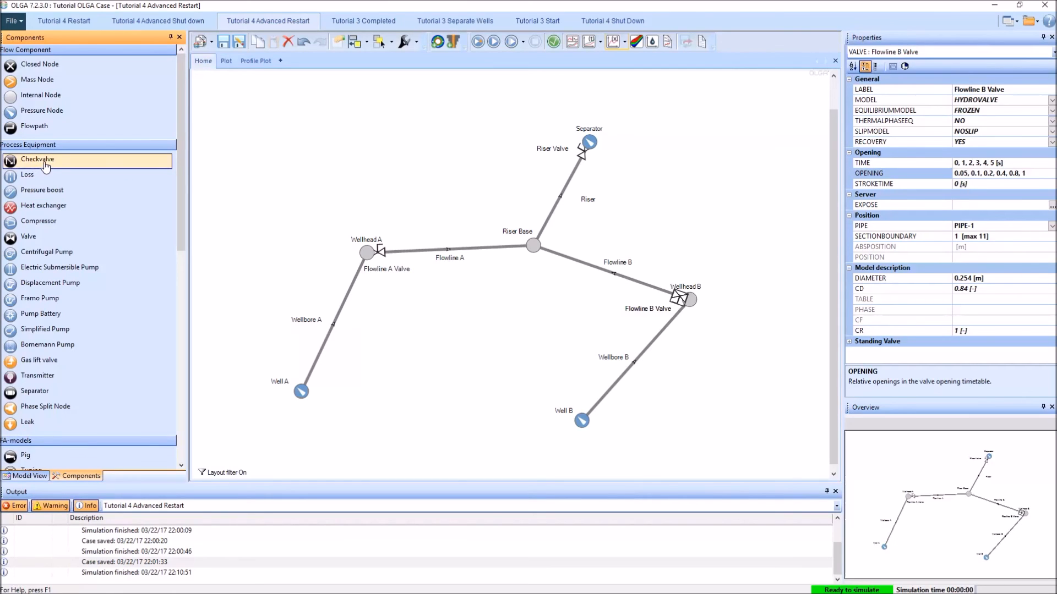
{"action": "left_click_drag", "start_coordinate": [47, 166], "coordinate": [519, 257]}
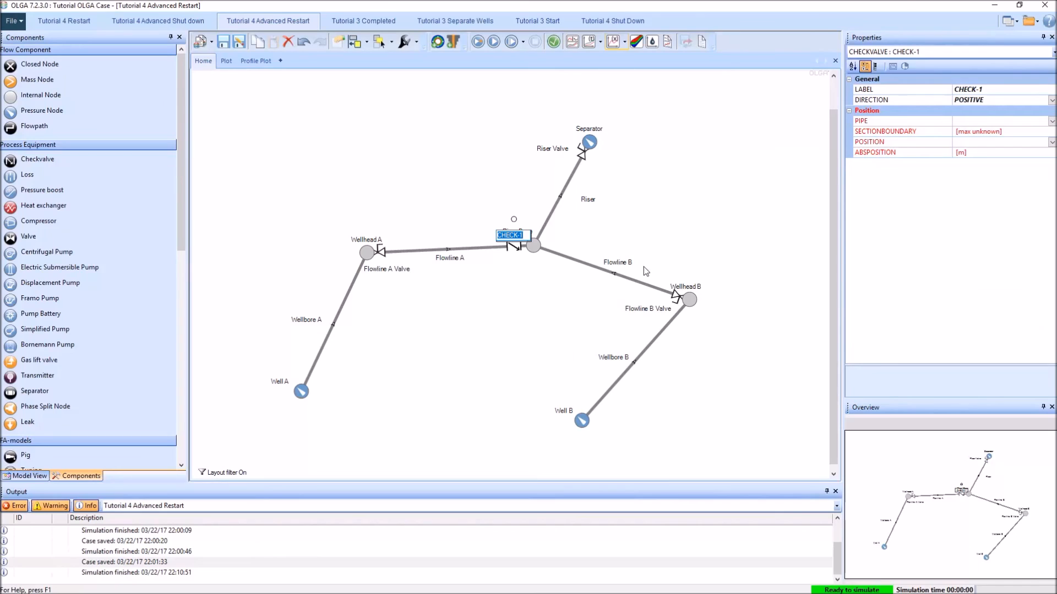
{"action": "type", "text": "Flowline A C"}
{"action": "key", "text": "Return"}
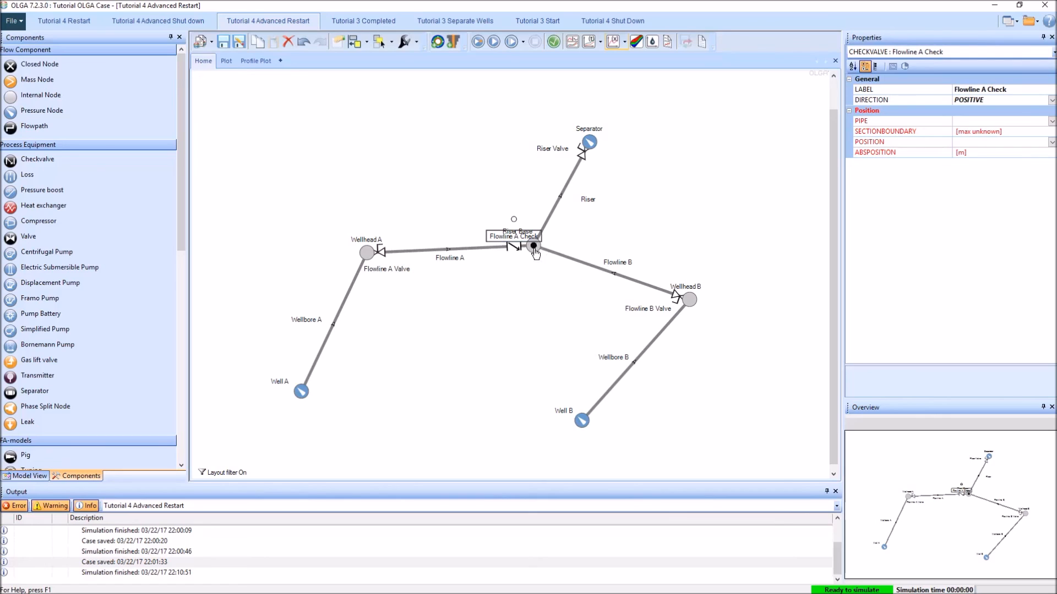
{"action": "left_click_drag", "start_coordinate": [508, 236], "coordinate": [502, 263]}
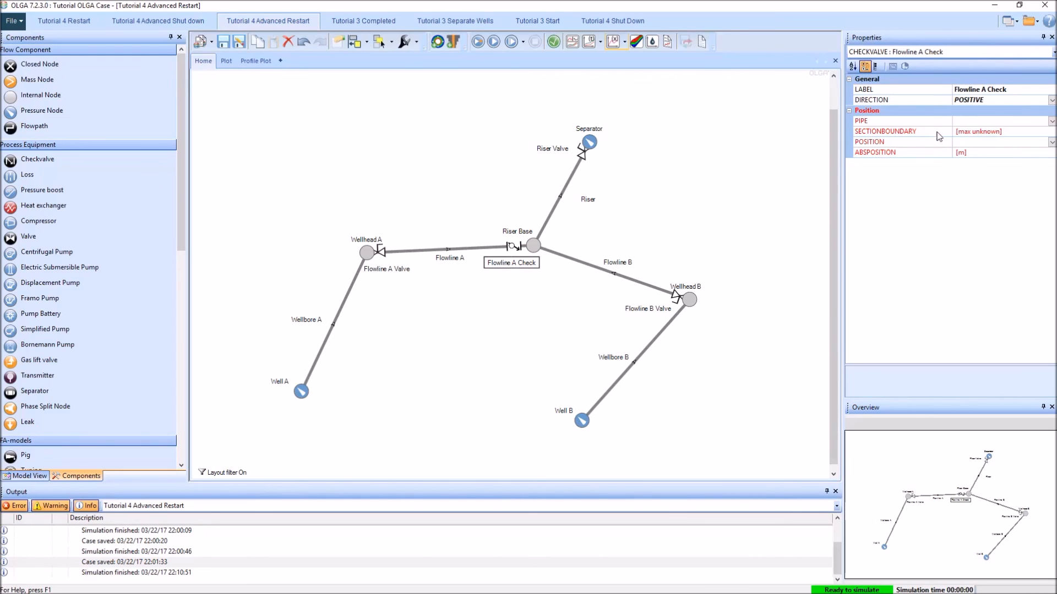
- Position the Flowline A check valve on PIPE-1 at section boundary 11
{"action": "left_click", "coordinate": [996, 121]}
{"action": "left_click", "coordinate": [985, 142]}
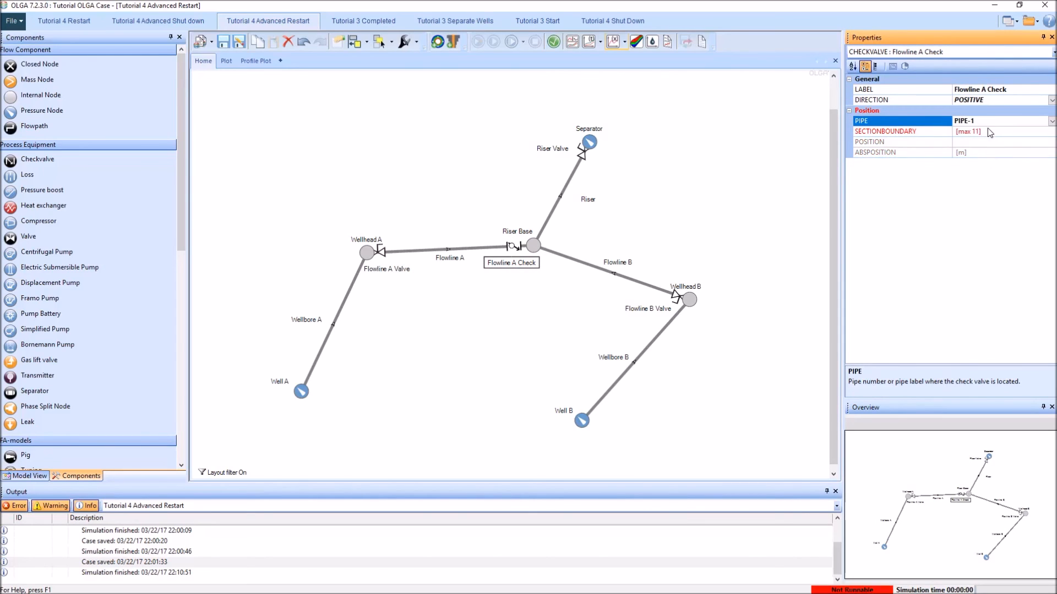
{"action": "left_click", "coordinate": [1010, 132]}
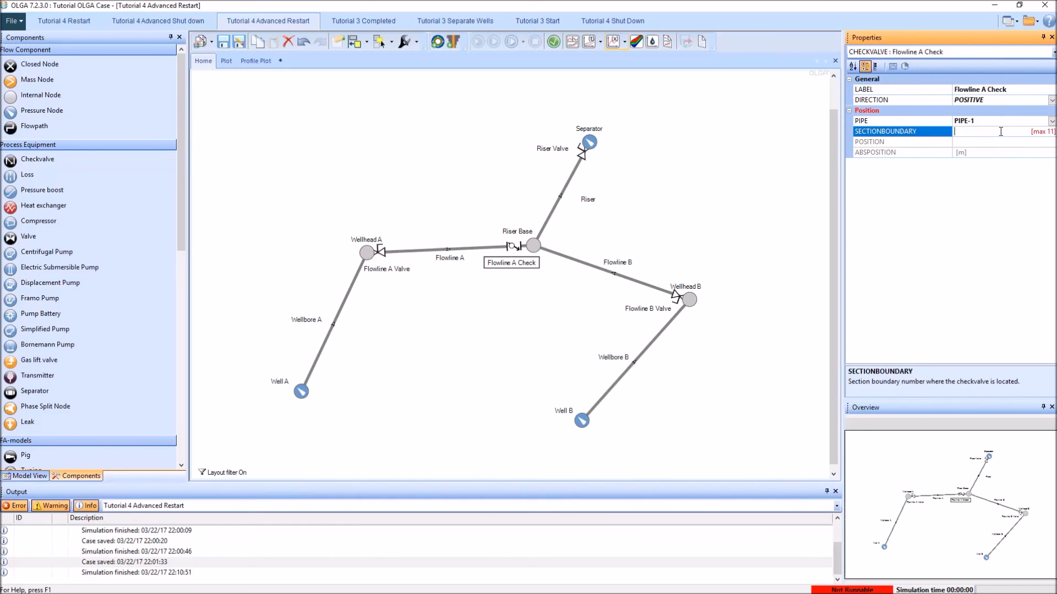
{"action": "type", "text": "11"}
{"action": "key", "text": "Return"}
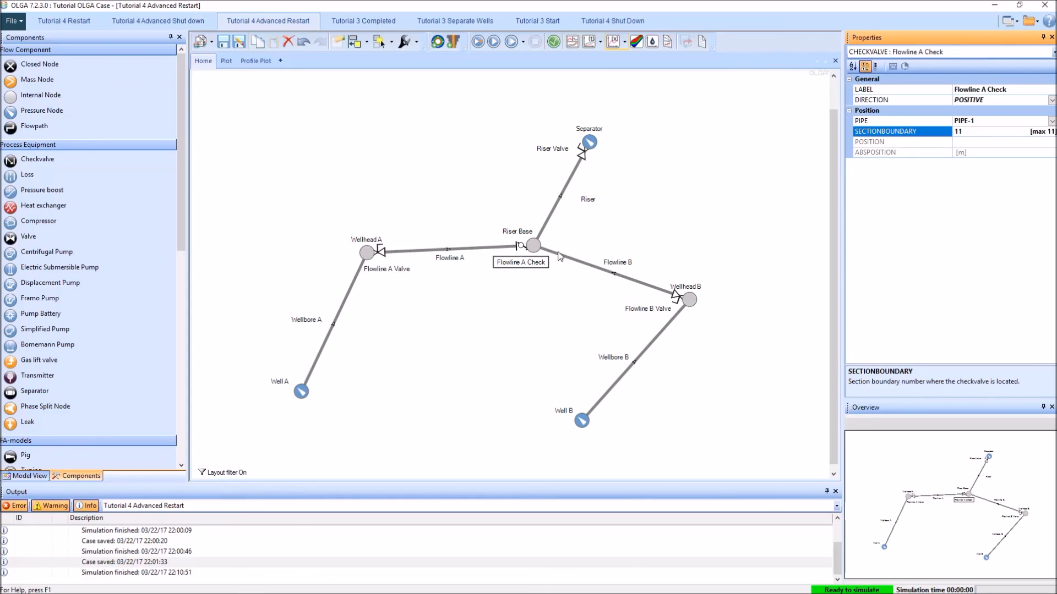
{"action": "left_click", "coordinate": [639, 235]}
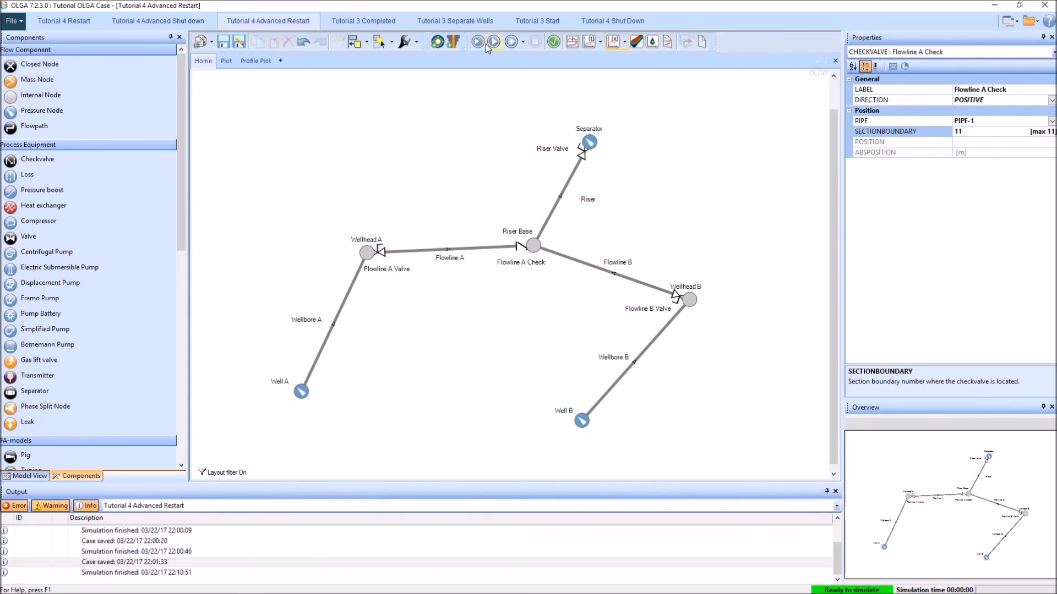
- Verify the Advanced Restart case, run its simulation with the check valve, and dismiss the console window
{"action": "left_click", "coordinate": [554, 42]}
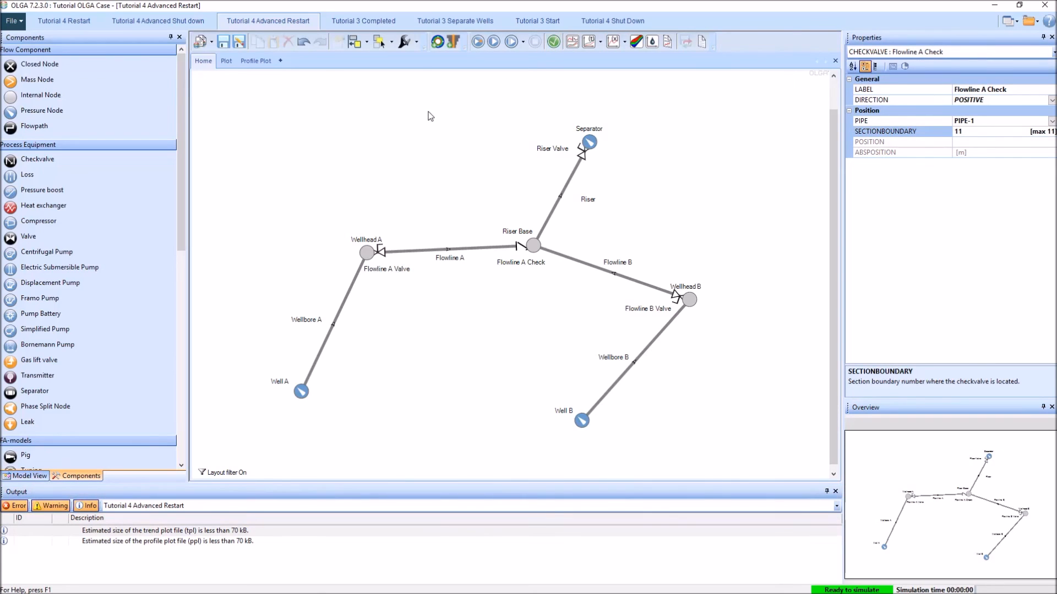
{"action": "left_click", "coordinate": [477, 44]}
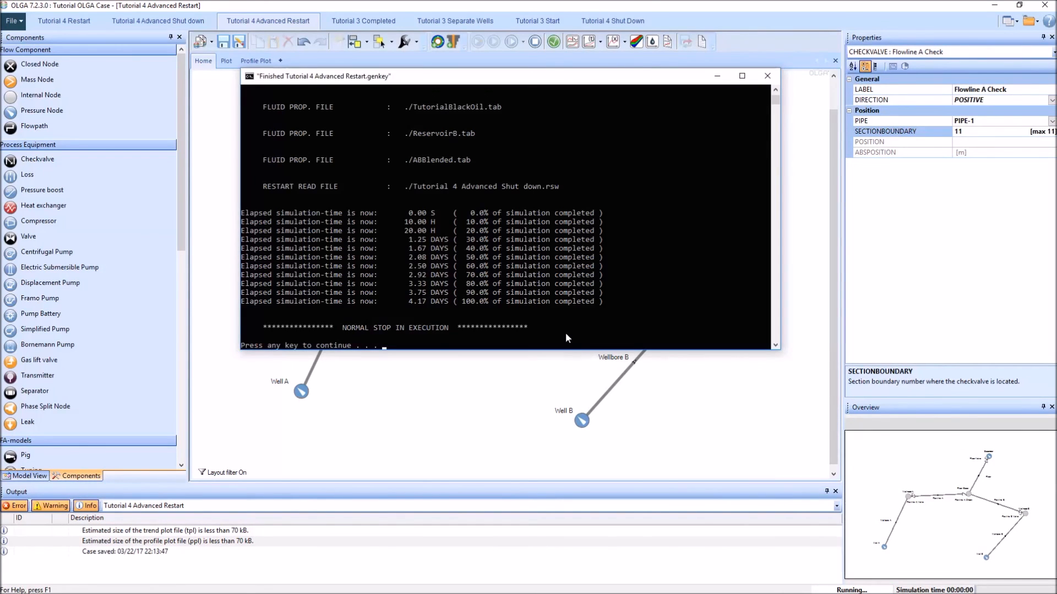
{"action": "key", "text": "Return"}
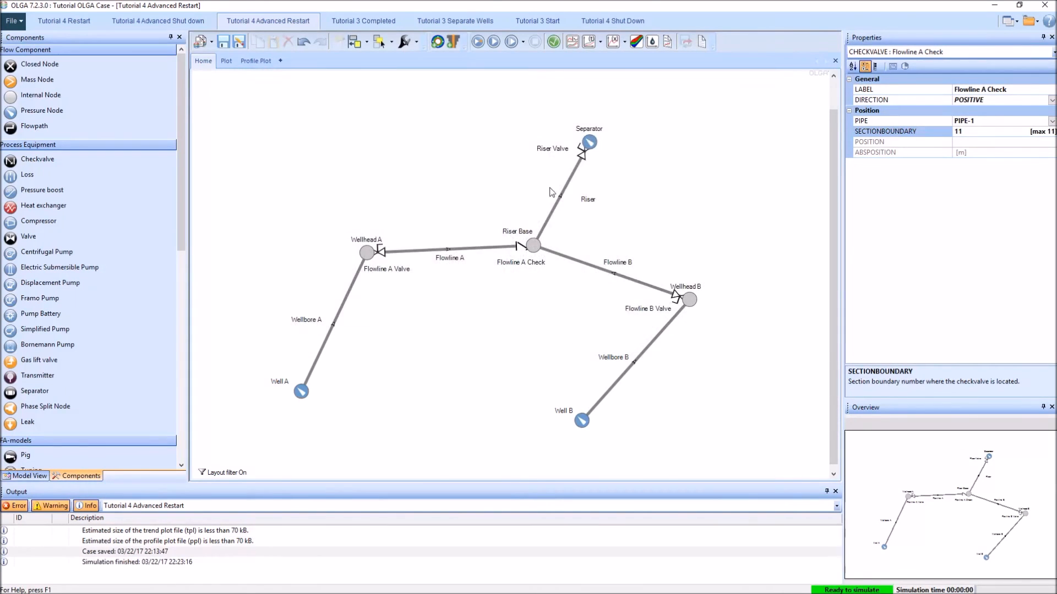
- Show all Flowline A and Flowline B curves in the profile plot and refresh it with the new simulation results
{"action": "left_click", "coordinate": [257, 61]}
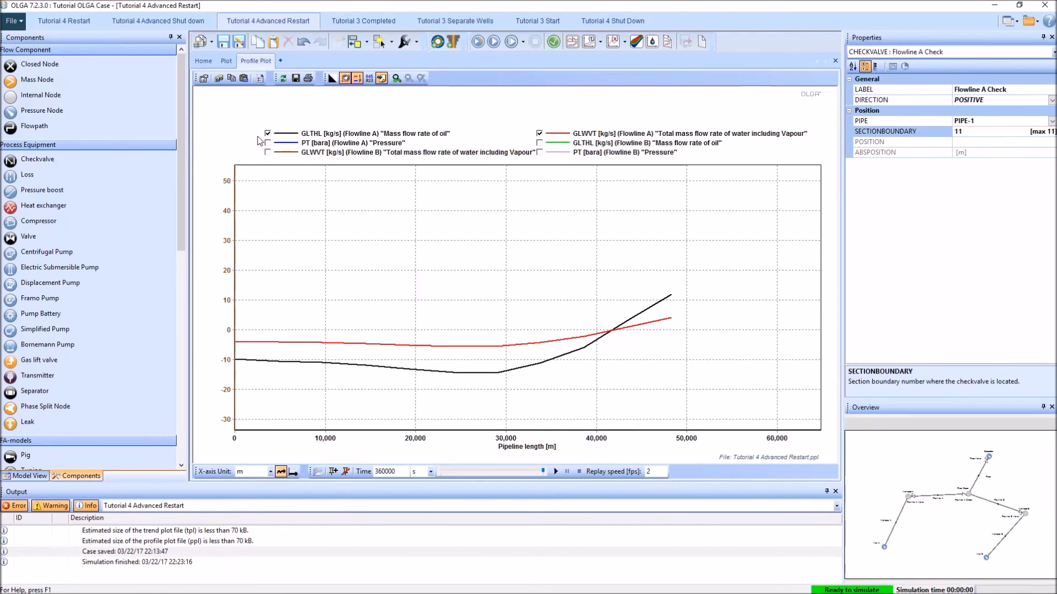
{"action": "left_click", "coordinate": [544, 144]}
{"action": "left_click", "coordinate": [451, 162]}
{"action": "left_click", "coordinate": [452, 171]}
{"action": "left_click", "coordinate": [454, 181]}
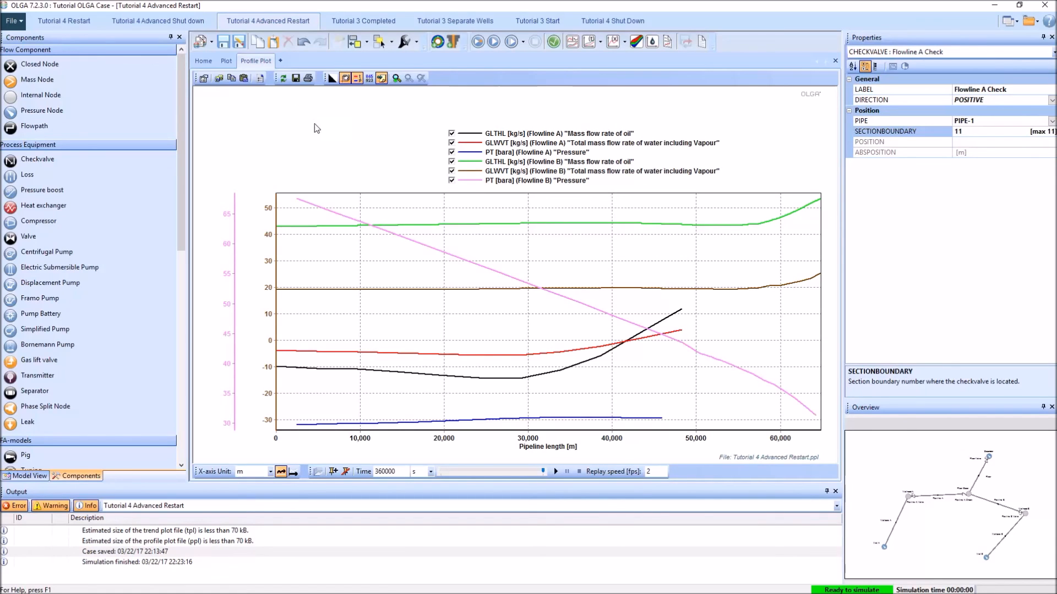
{"action": "left_click", "coordinate": [287, 79]}
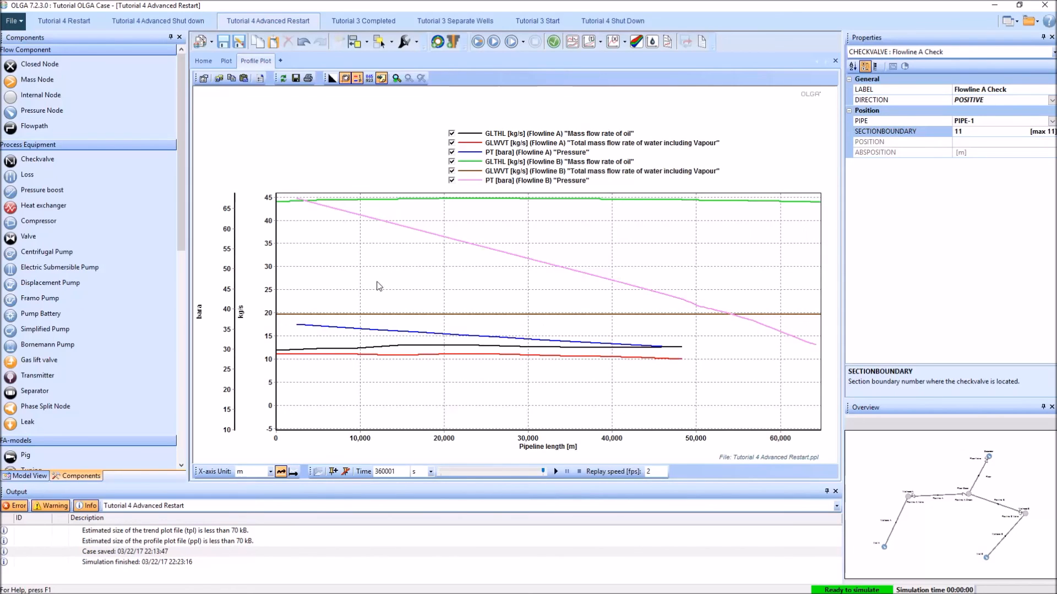
{"action": "mouse_move", "coordinate": [539, 477]}
{"action": "left_mouse_down"}
{"action": "mouse_move", "coordinate": [445, 477]}
{"action": "mouse_move", "coordinate": [543, 477]}
{"action": "left_mouse_up"}
- Recheck the refreshed profile plot against the network layout, and return to the layout
{"action": "left_click", "coordinate": [203, 61]}
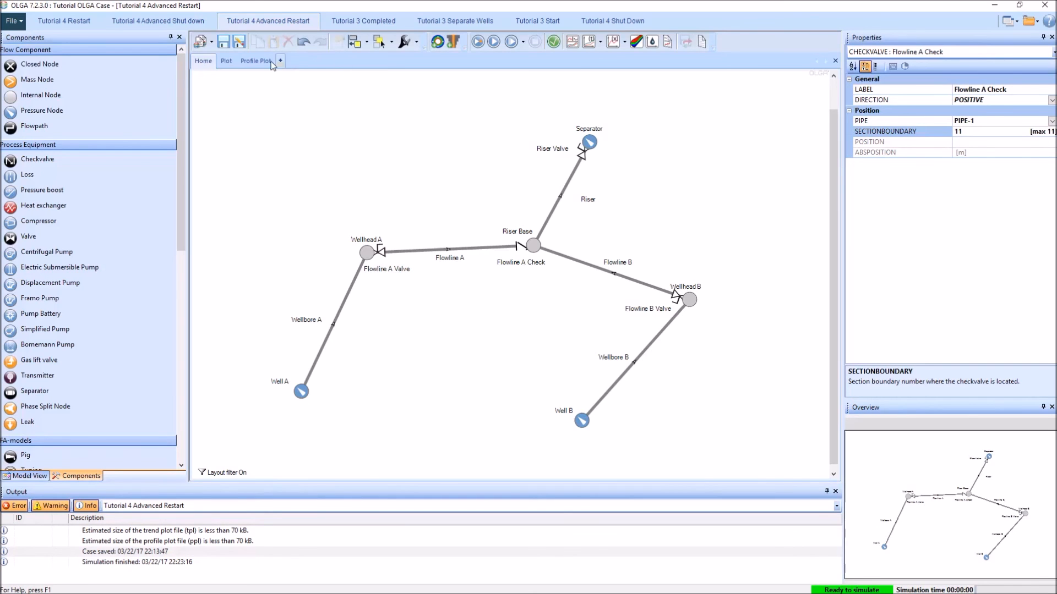
{"action": "left_click", "coordinate": [253, 60]}
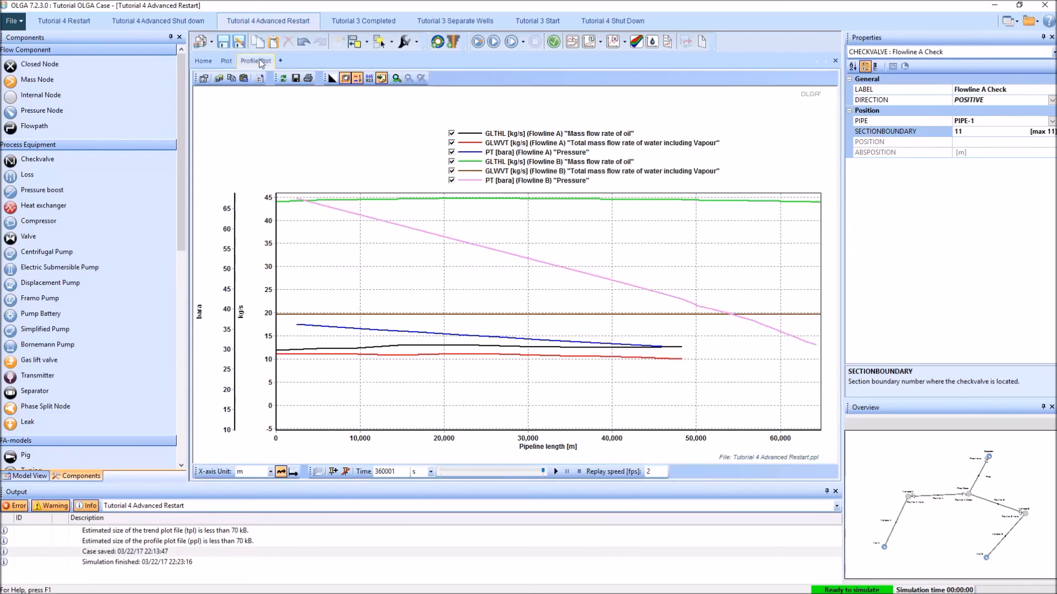
{"action": "left_click", "coordinate": [203, 60]}
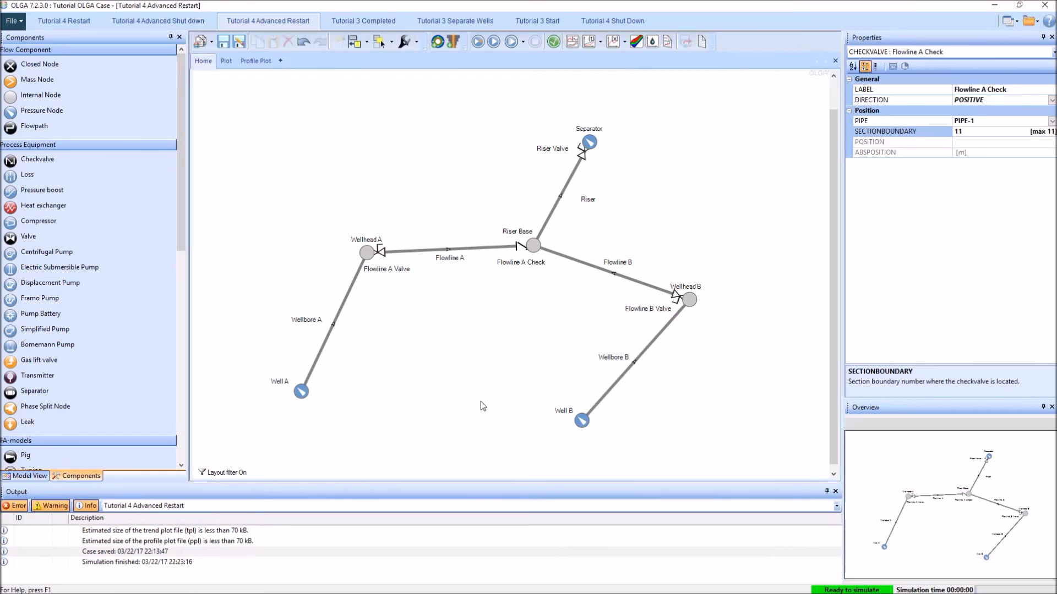